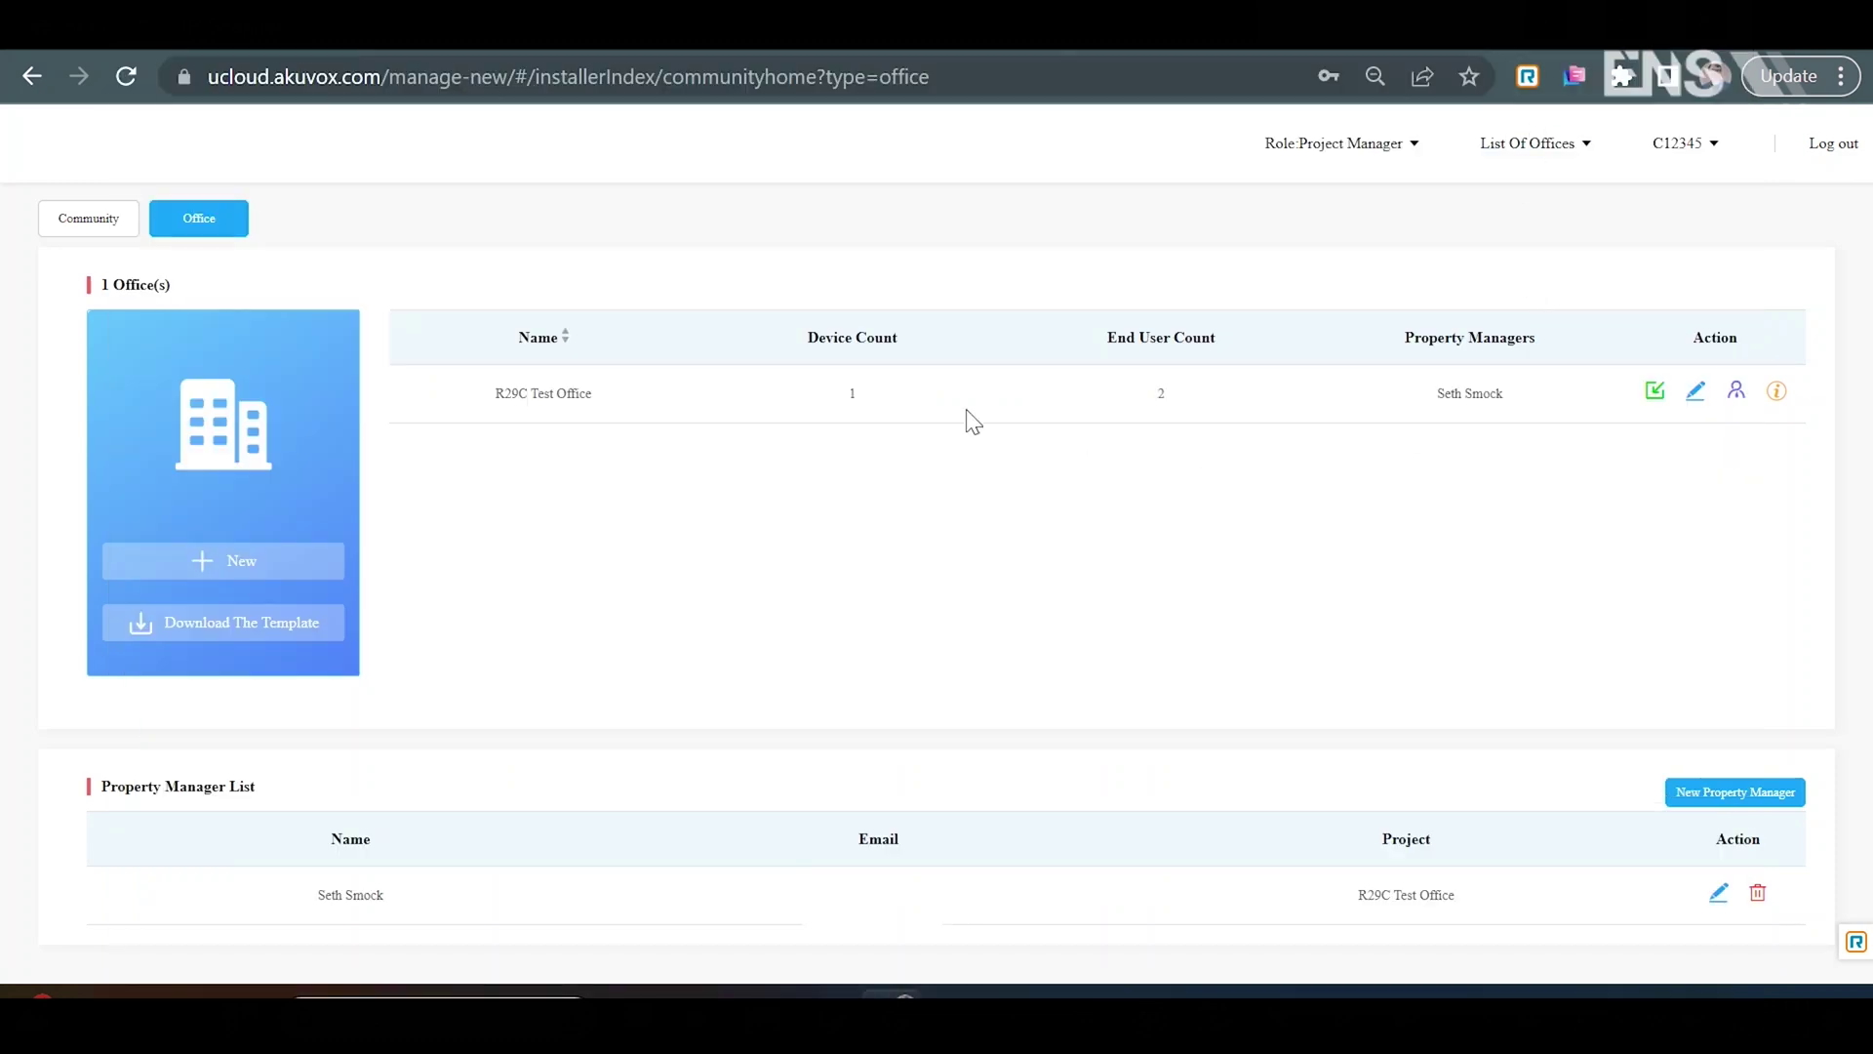
Step: Open R29C Test Office's People And Device page to reach its Public Area device list
click(1777, 393)
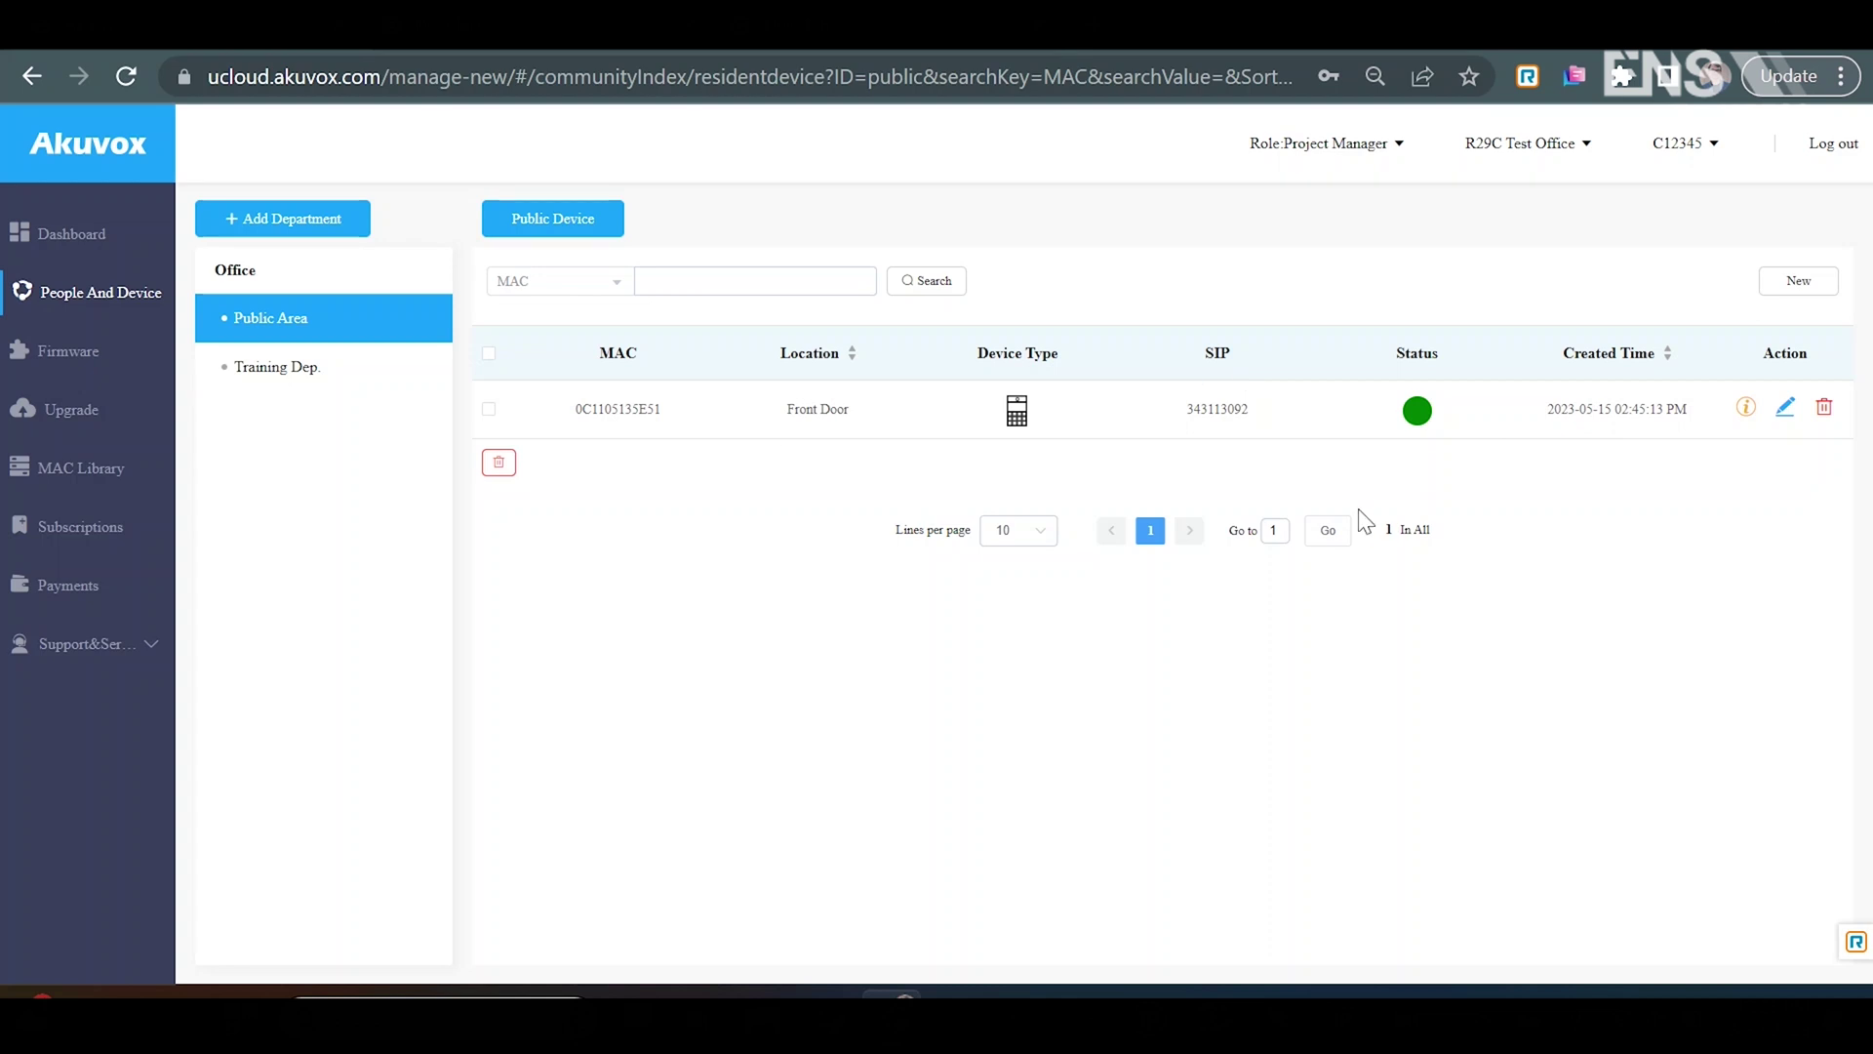
drag(1520, 493, 1798, 297)
Step: Add a public area device with MAC 0C110514C022 at location Back Office
click(1798, 292)
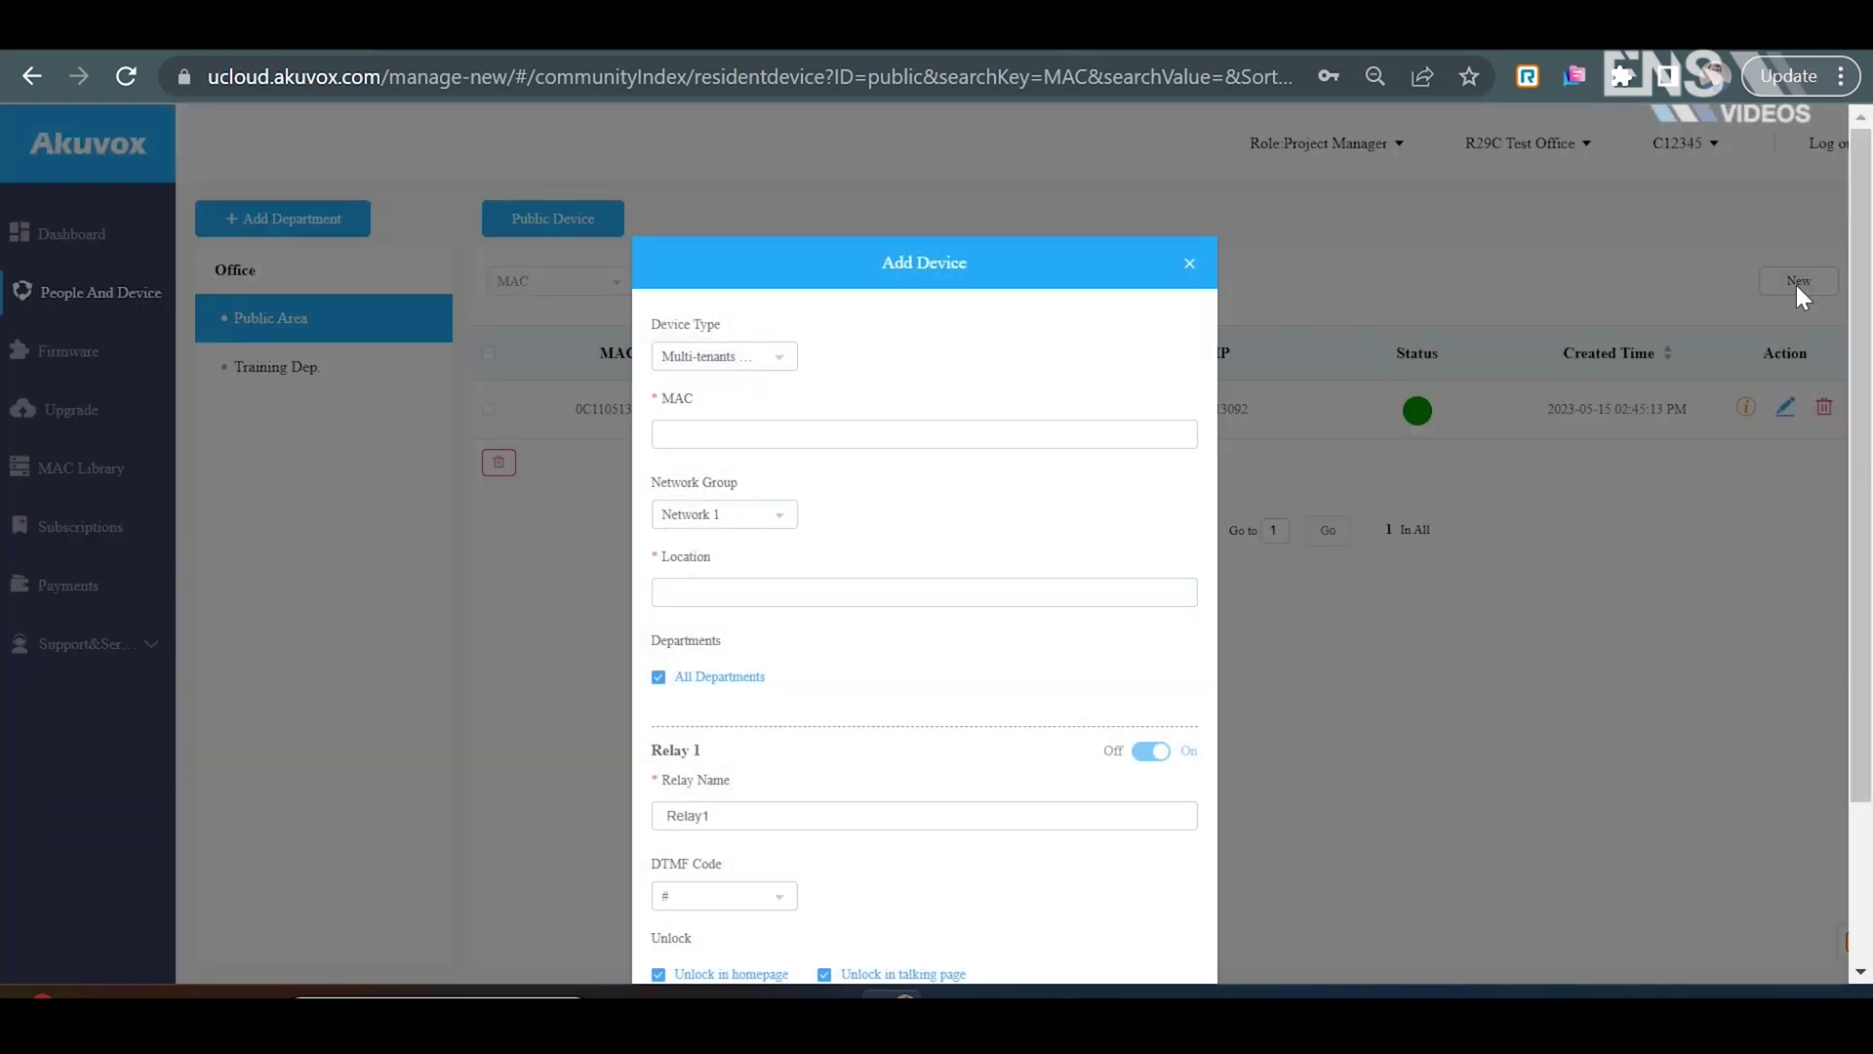
click(843, 433)
text(0C110514C022)
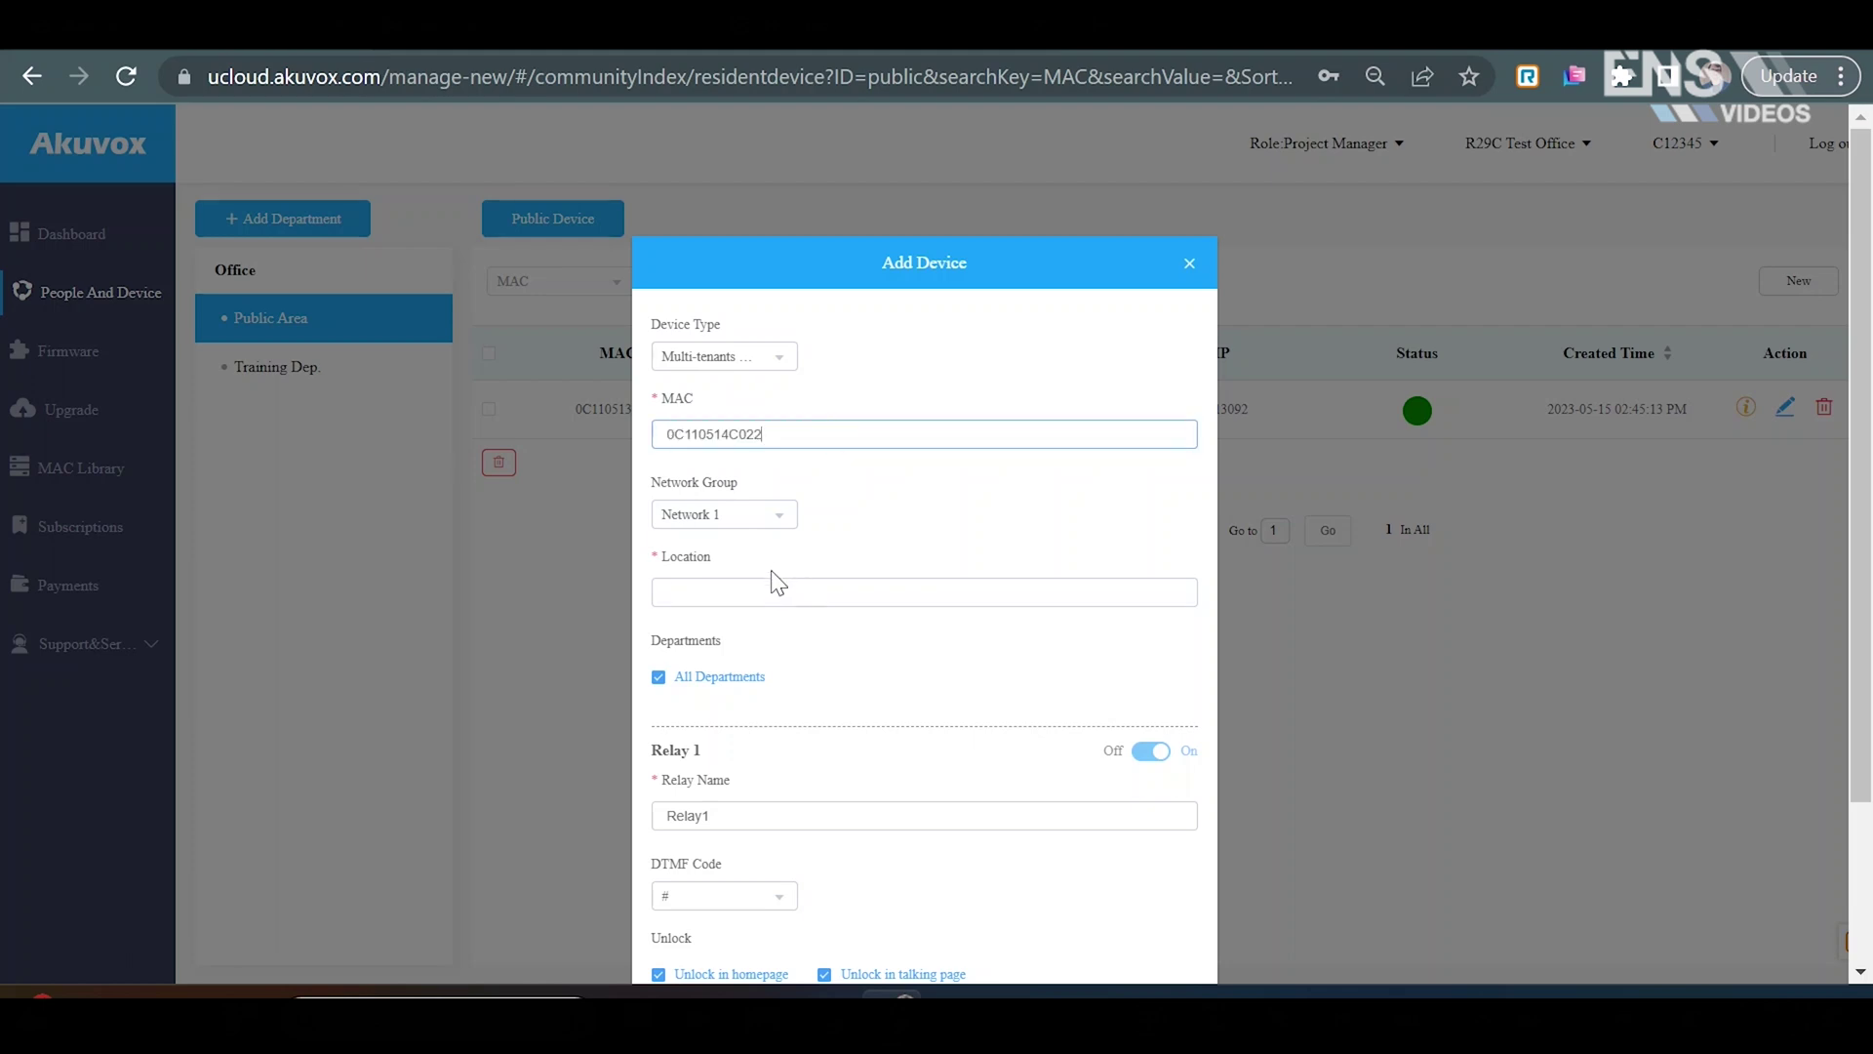
click(772, 582)
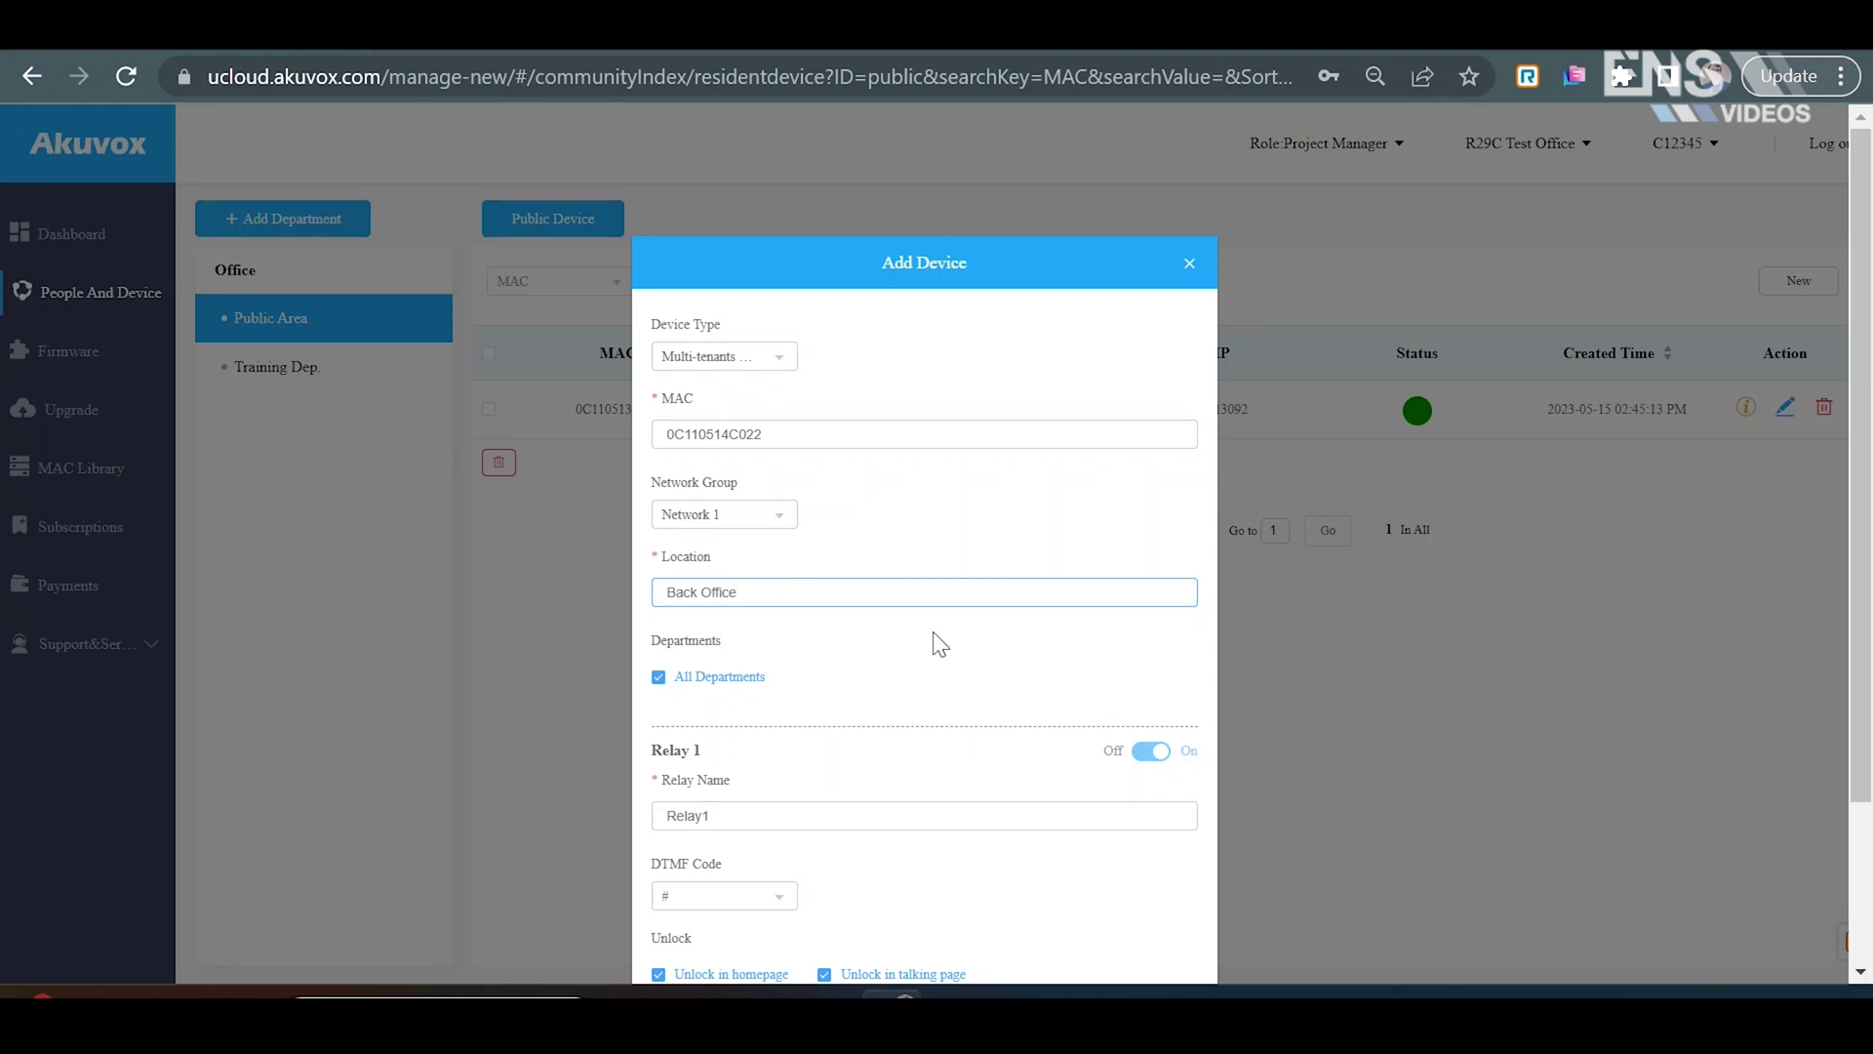
scroll(971, 636, down, 2)
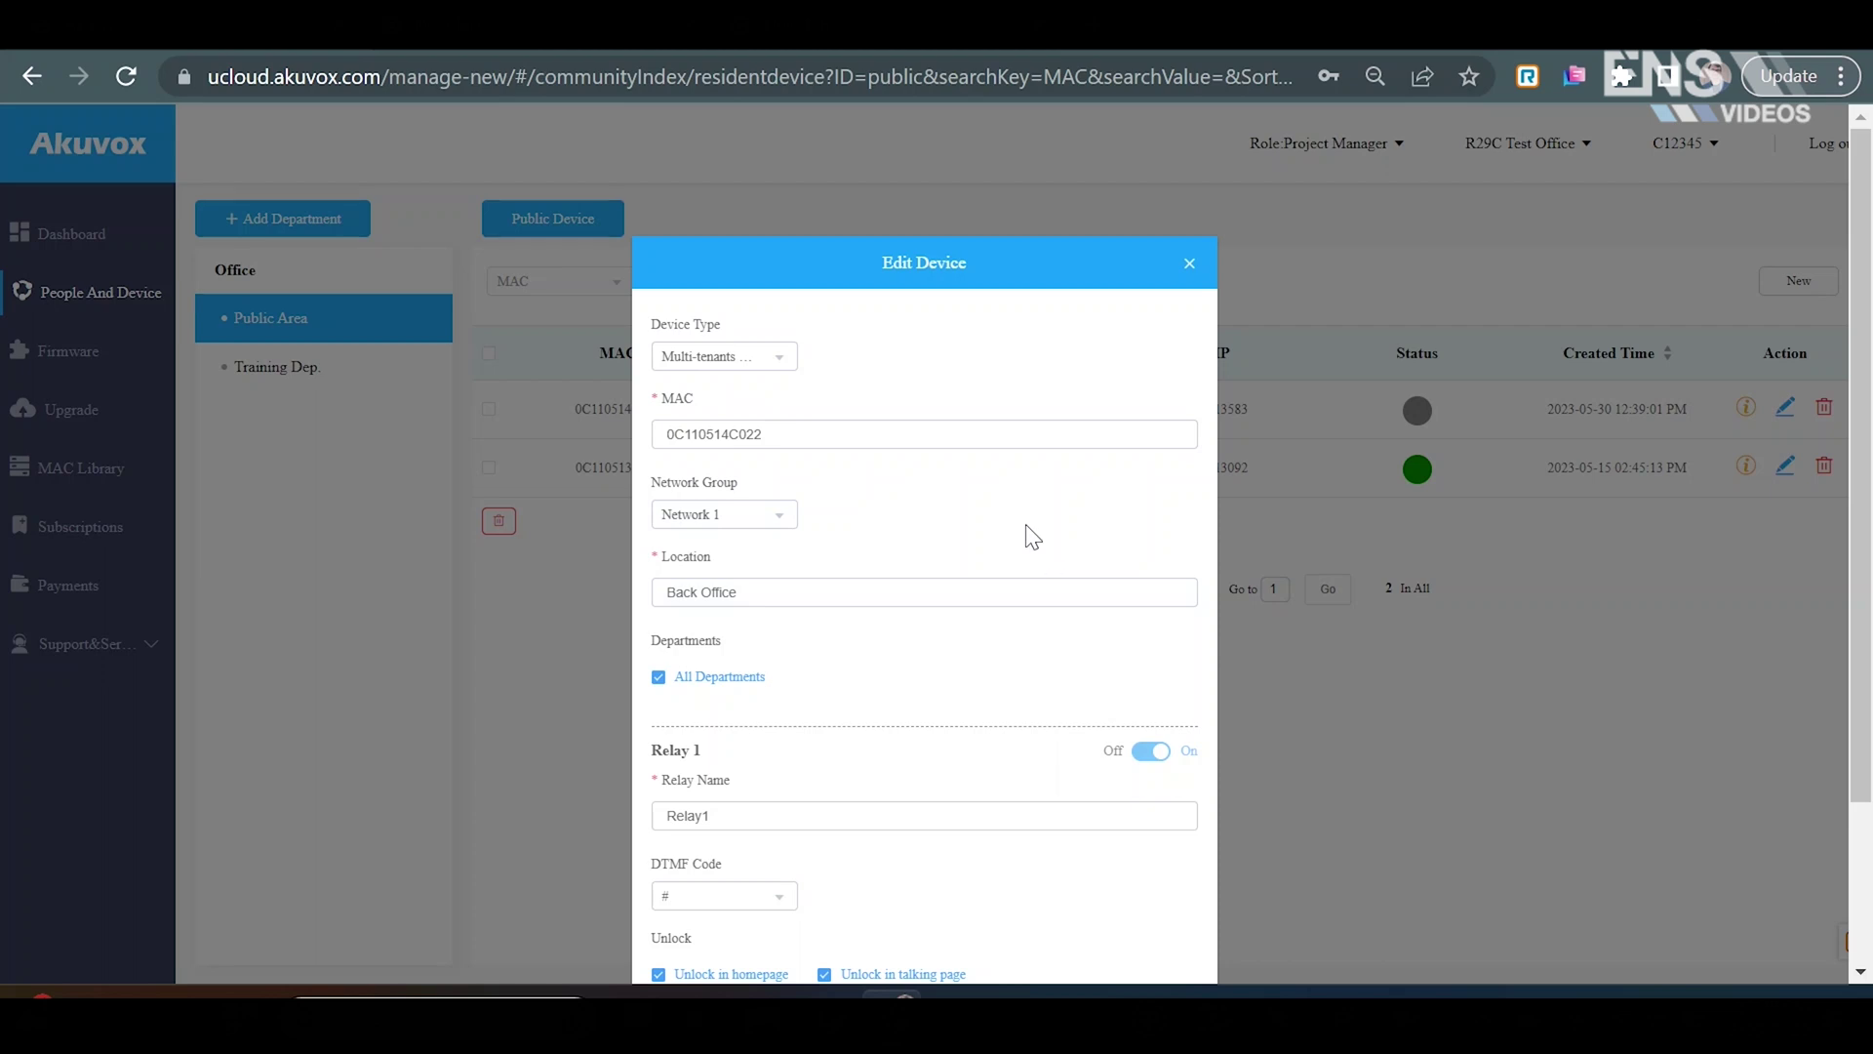
Step: Set the Back Office device's type to Indoor Monitor and submit
click(770, 357)
click(764, 465)
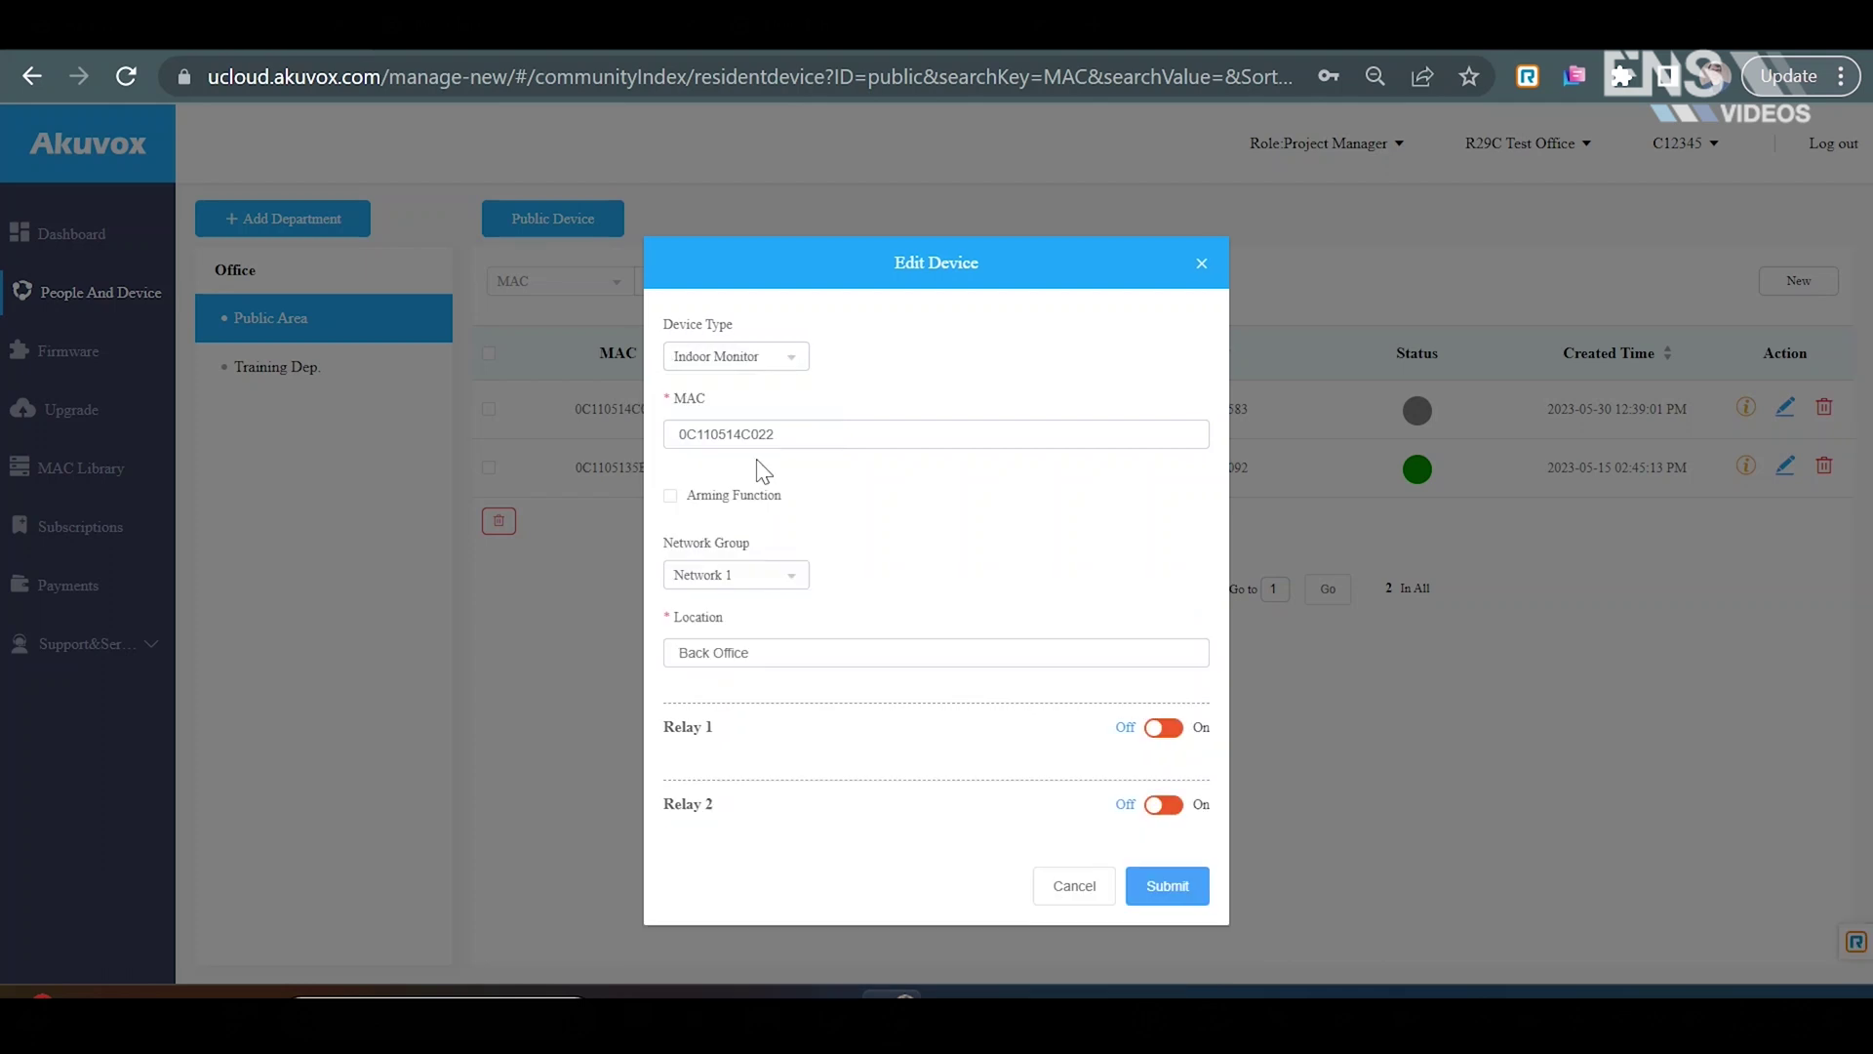
click(1148, 888)
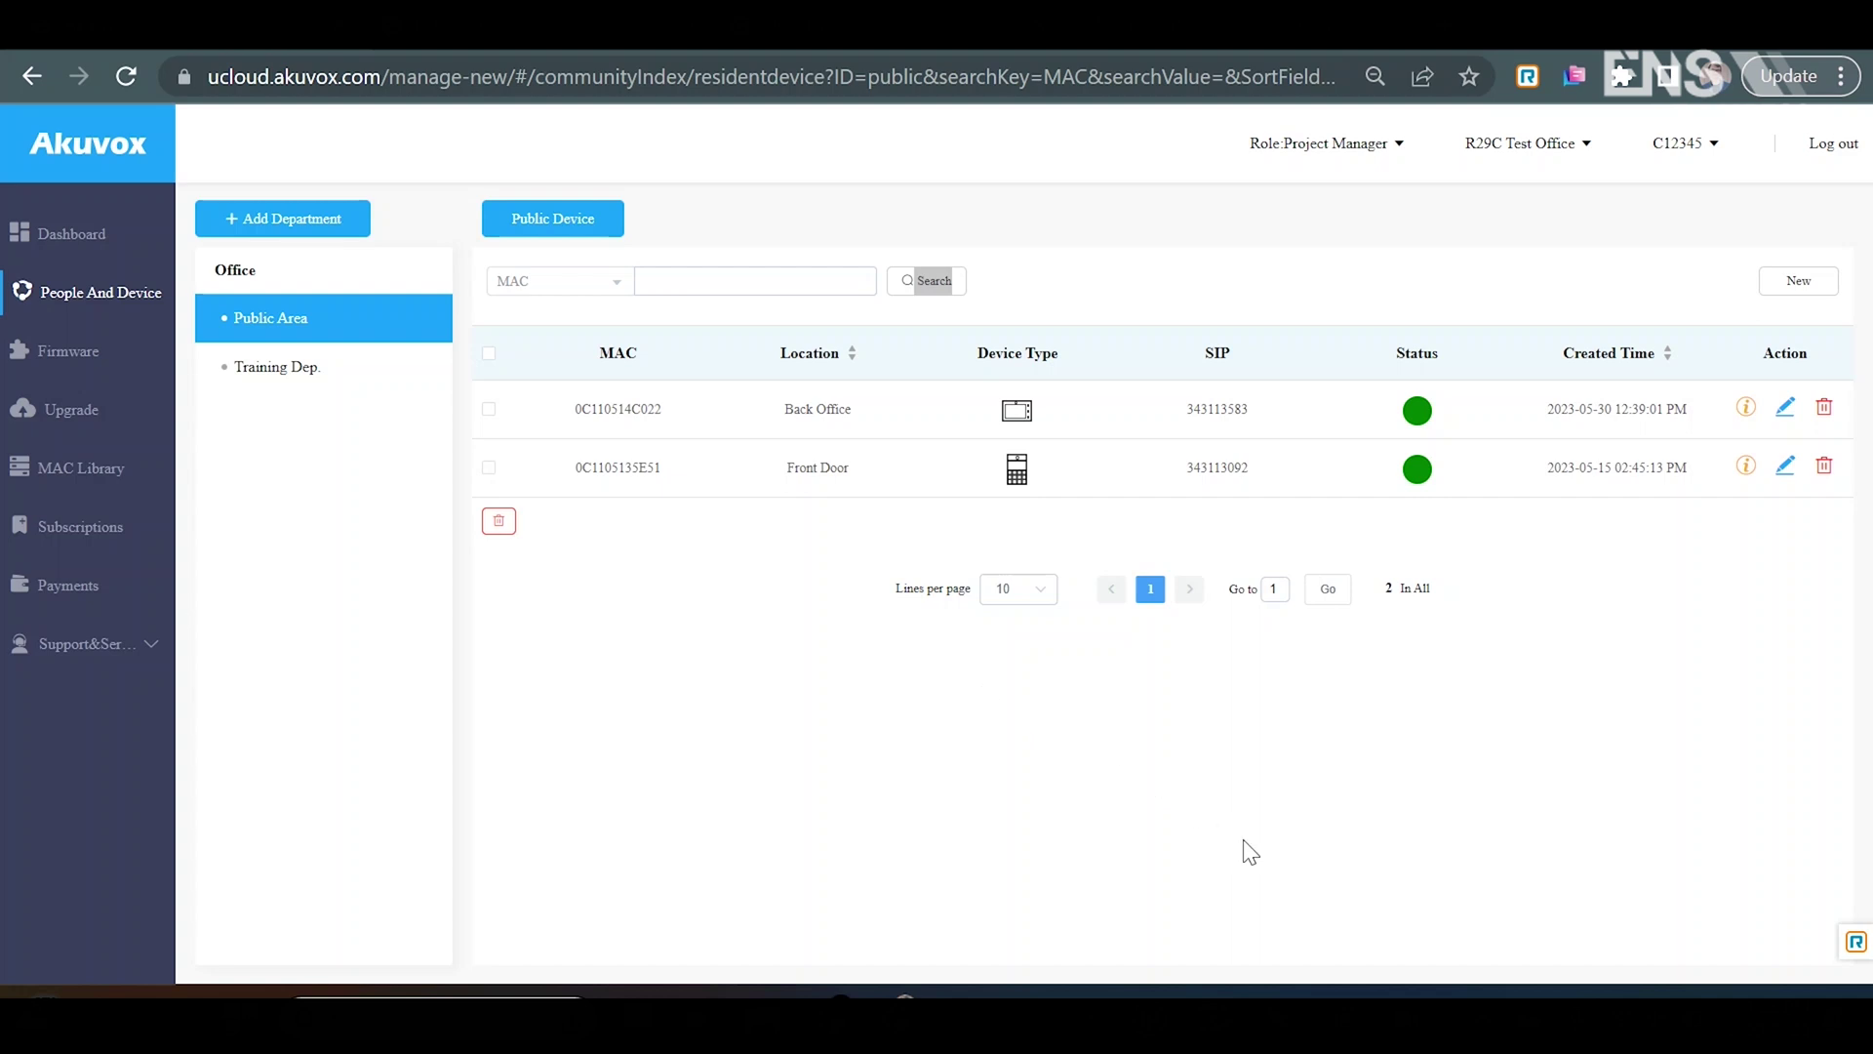
Step: Bring the IP Scanner window forward to find the indoor monitor online
click(1342, 990)
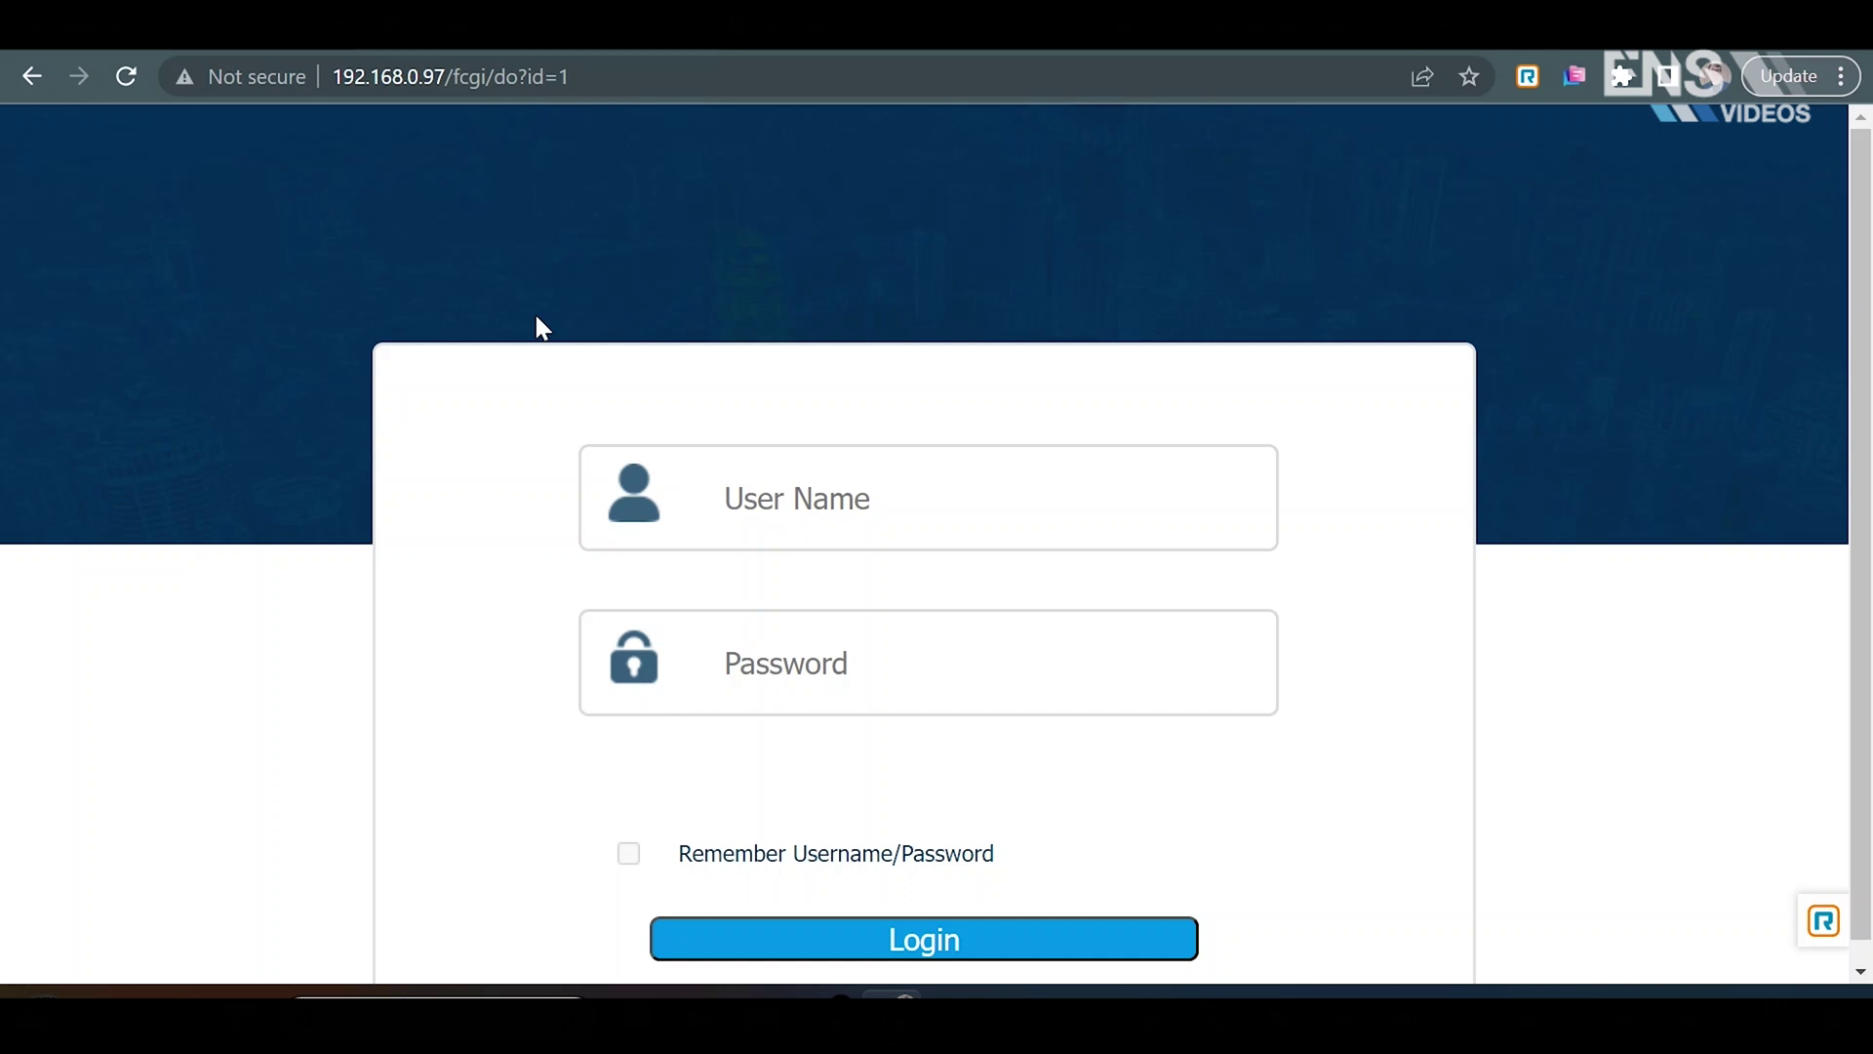
Step: Enter admin as the user name on the 192.168.0.97 login page, then move to the password field
click(908, 539)
text(admin)
key(Tab)
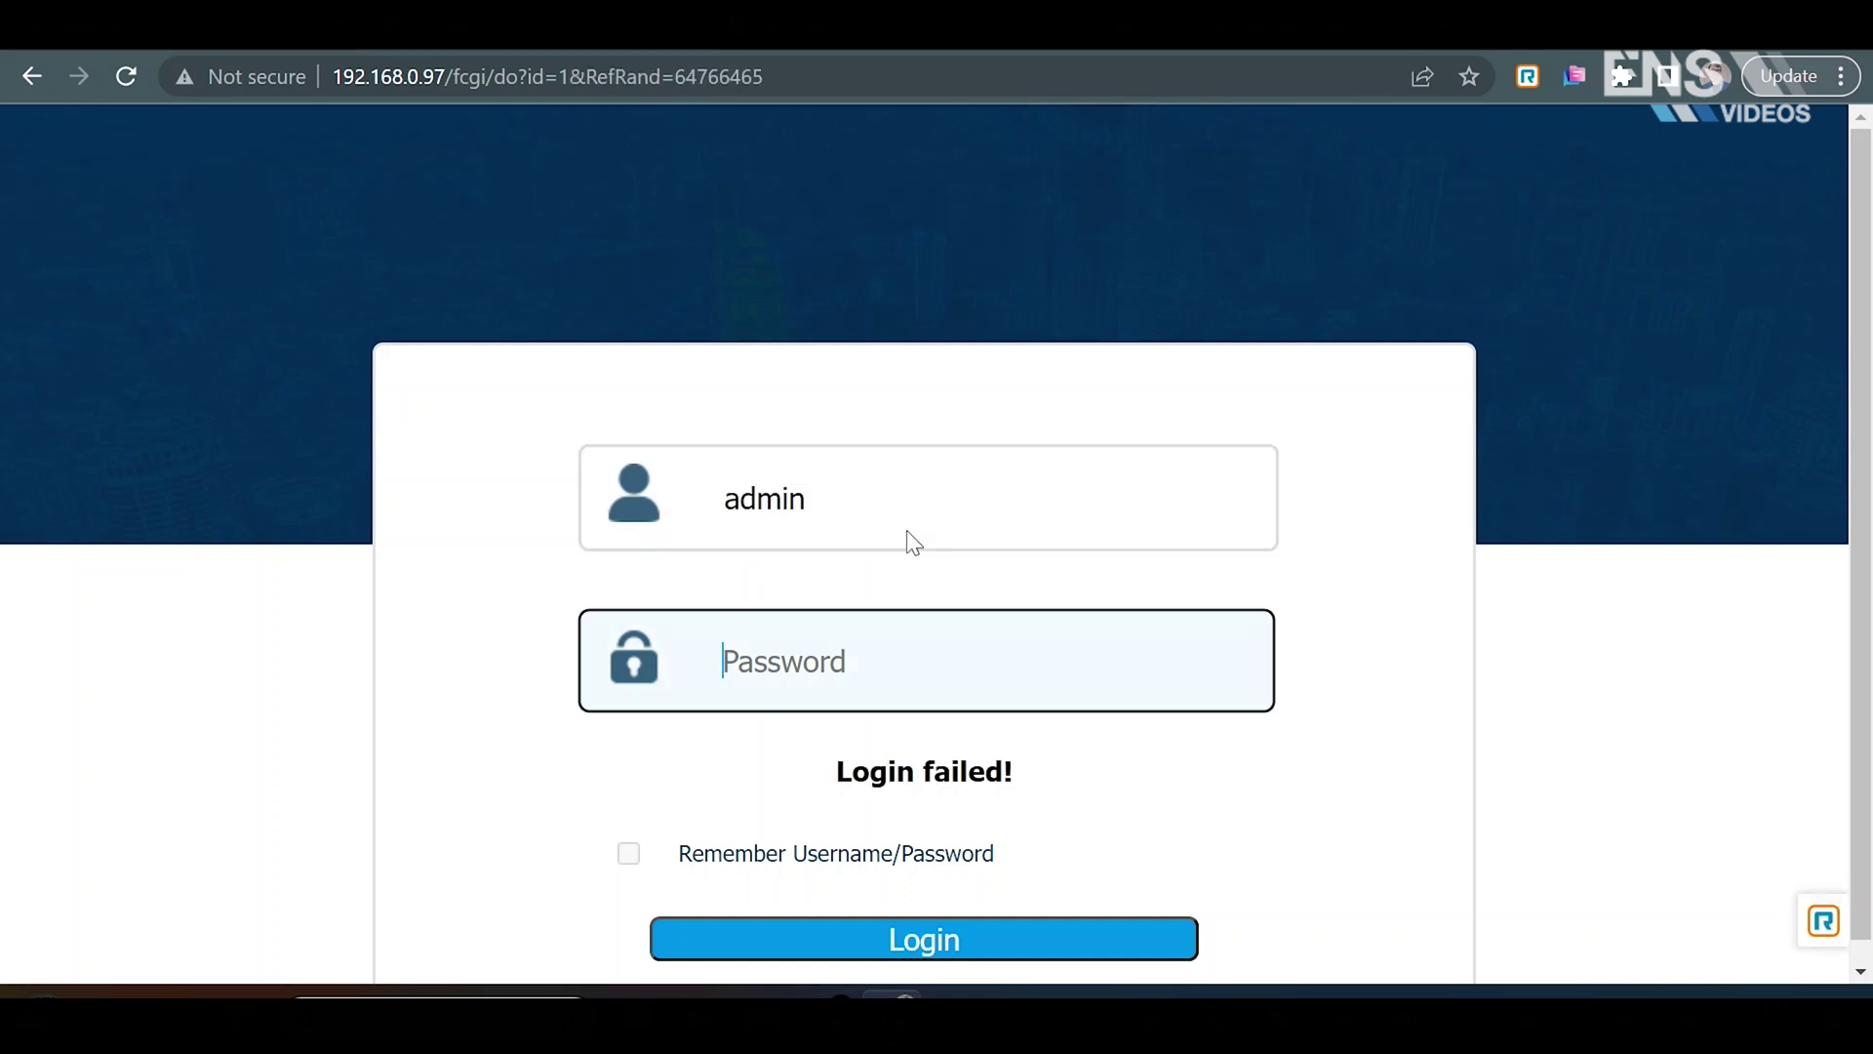
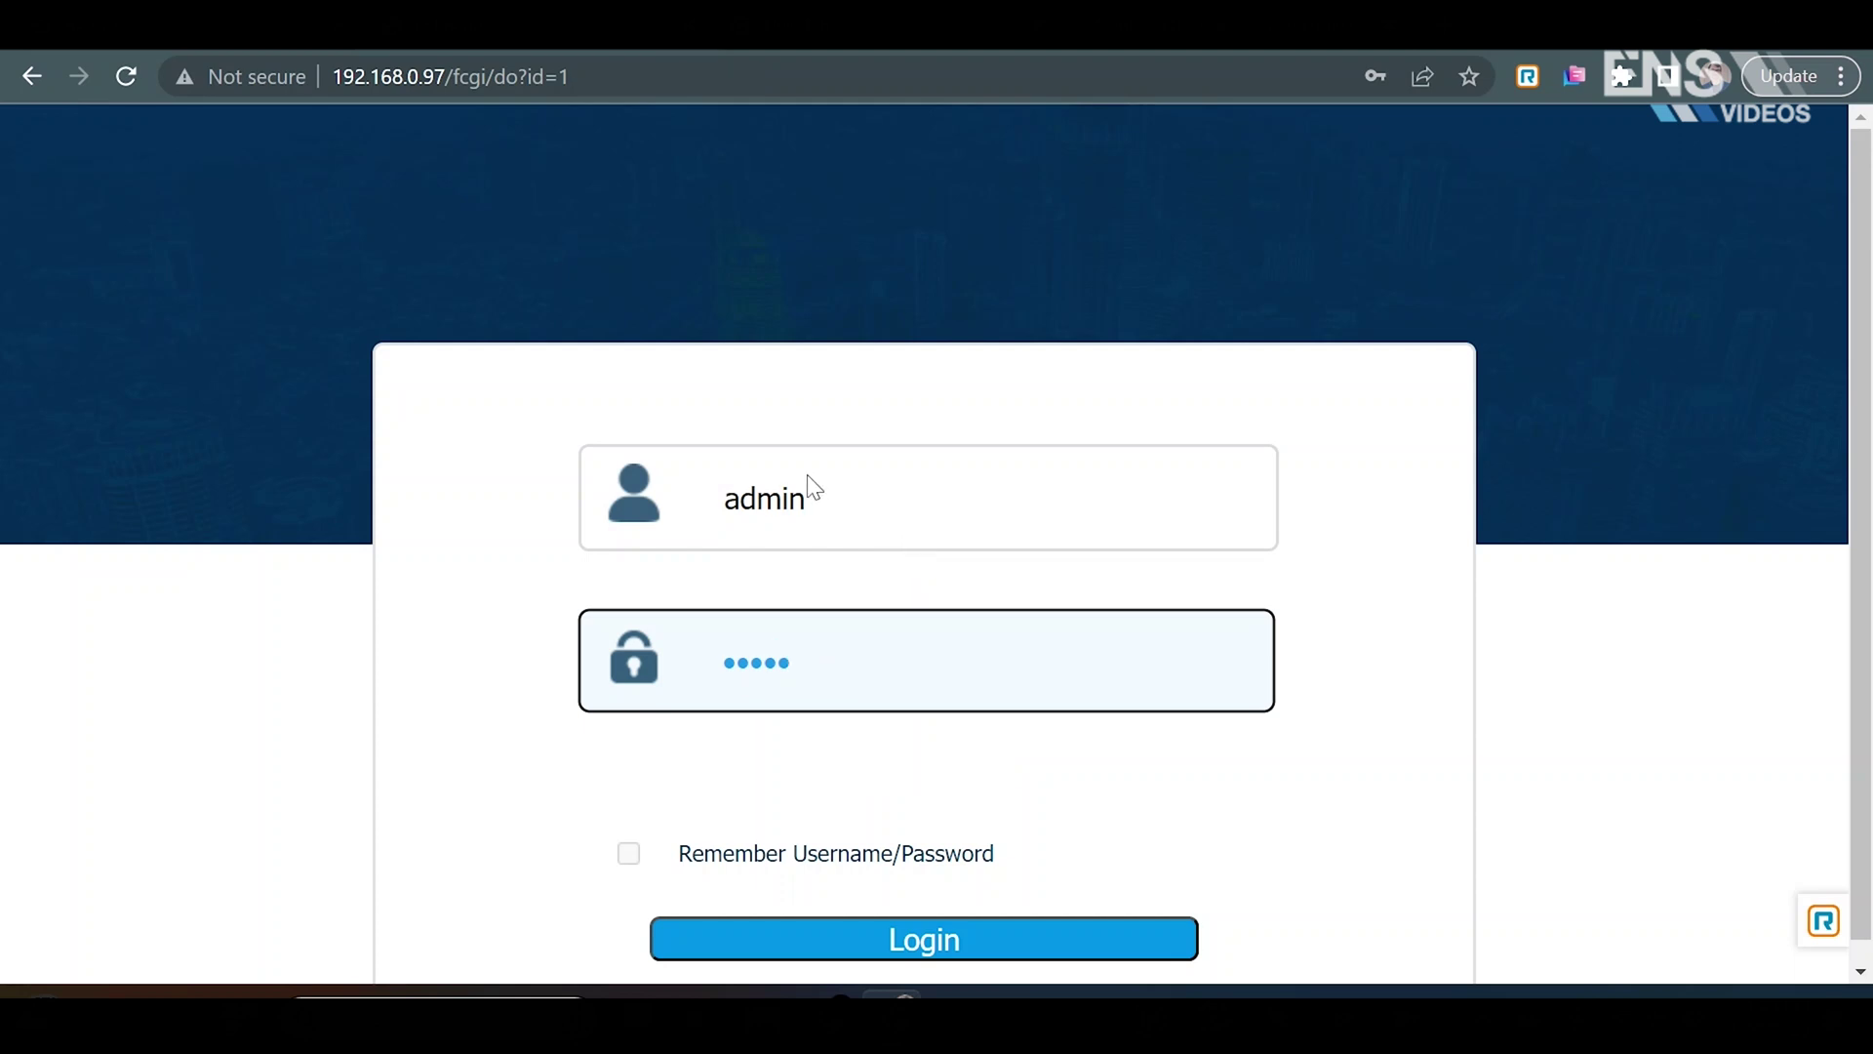
Step: Log in to the C313, dismiss Chrome's breach and save-password prompts, and ignore the password-change dialog
key(Return)
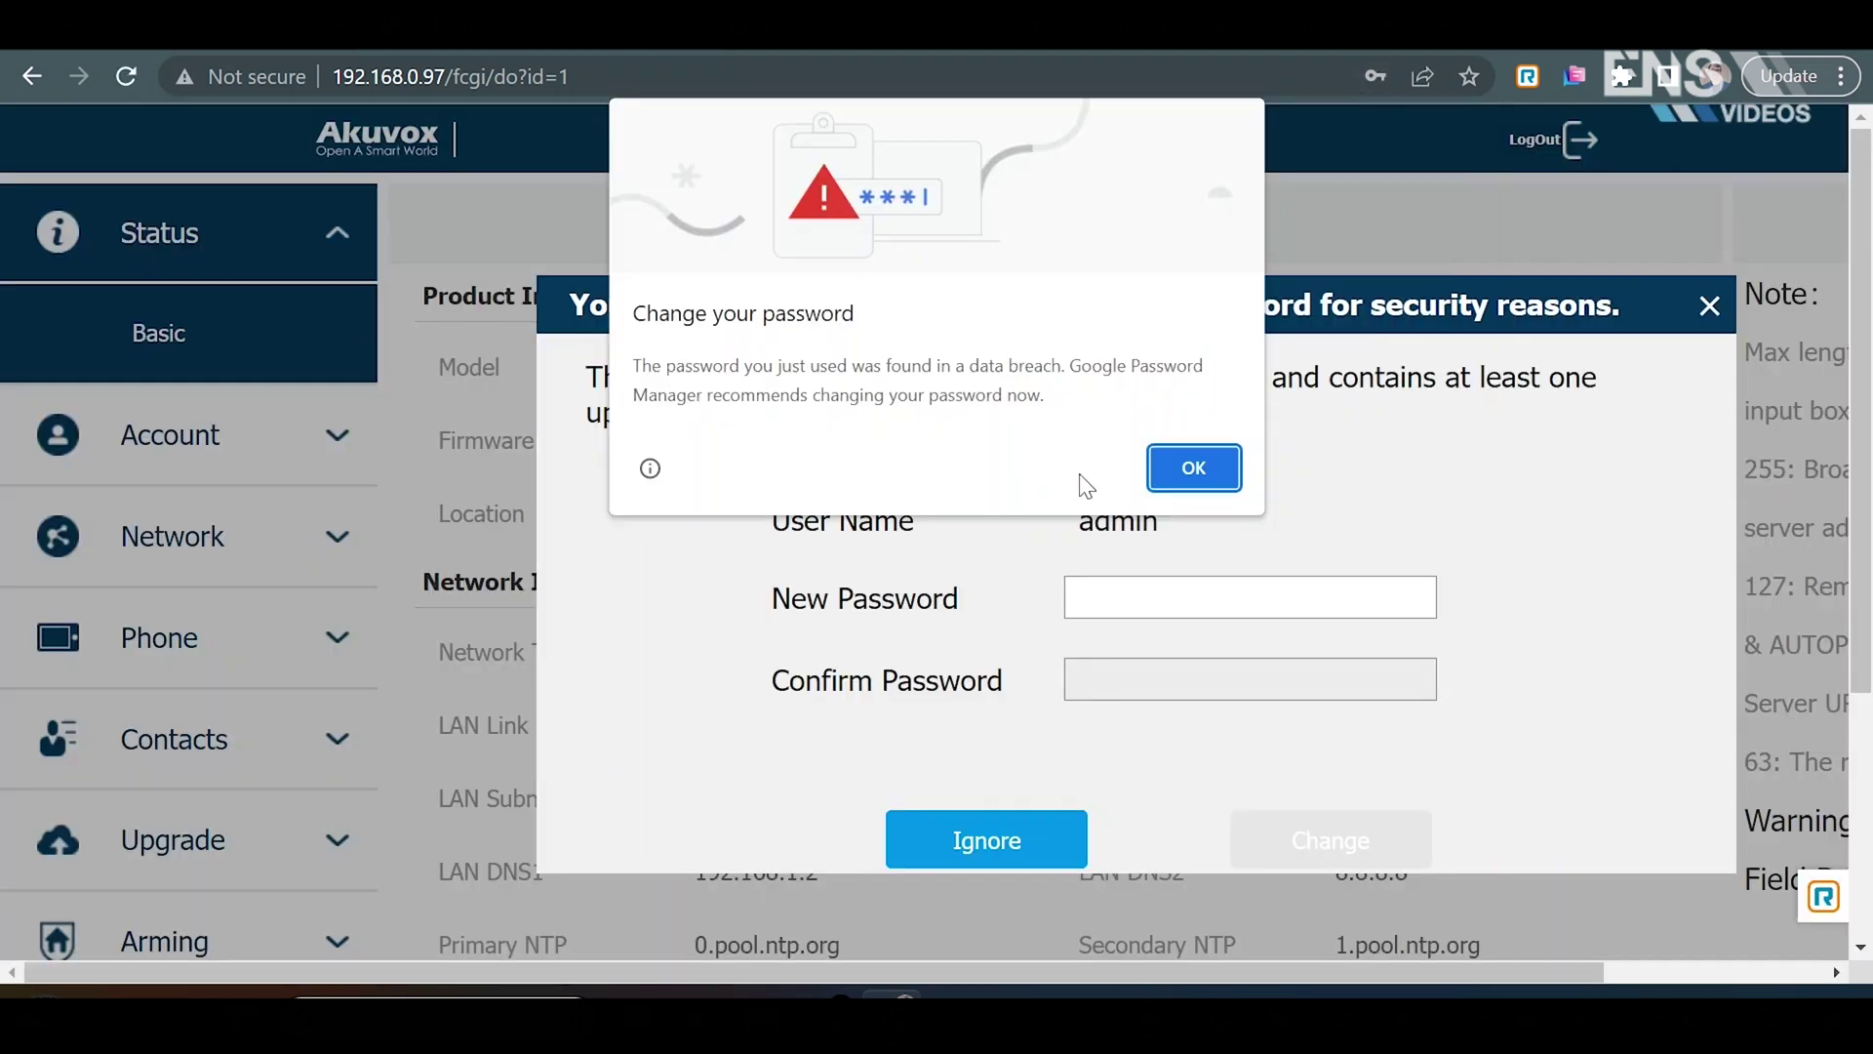
click(1177, 472)
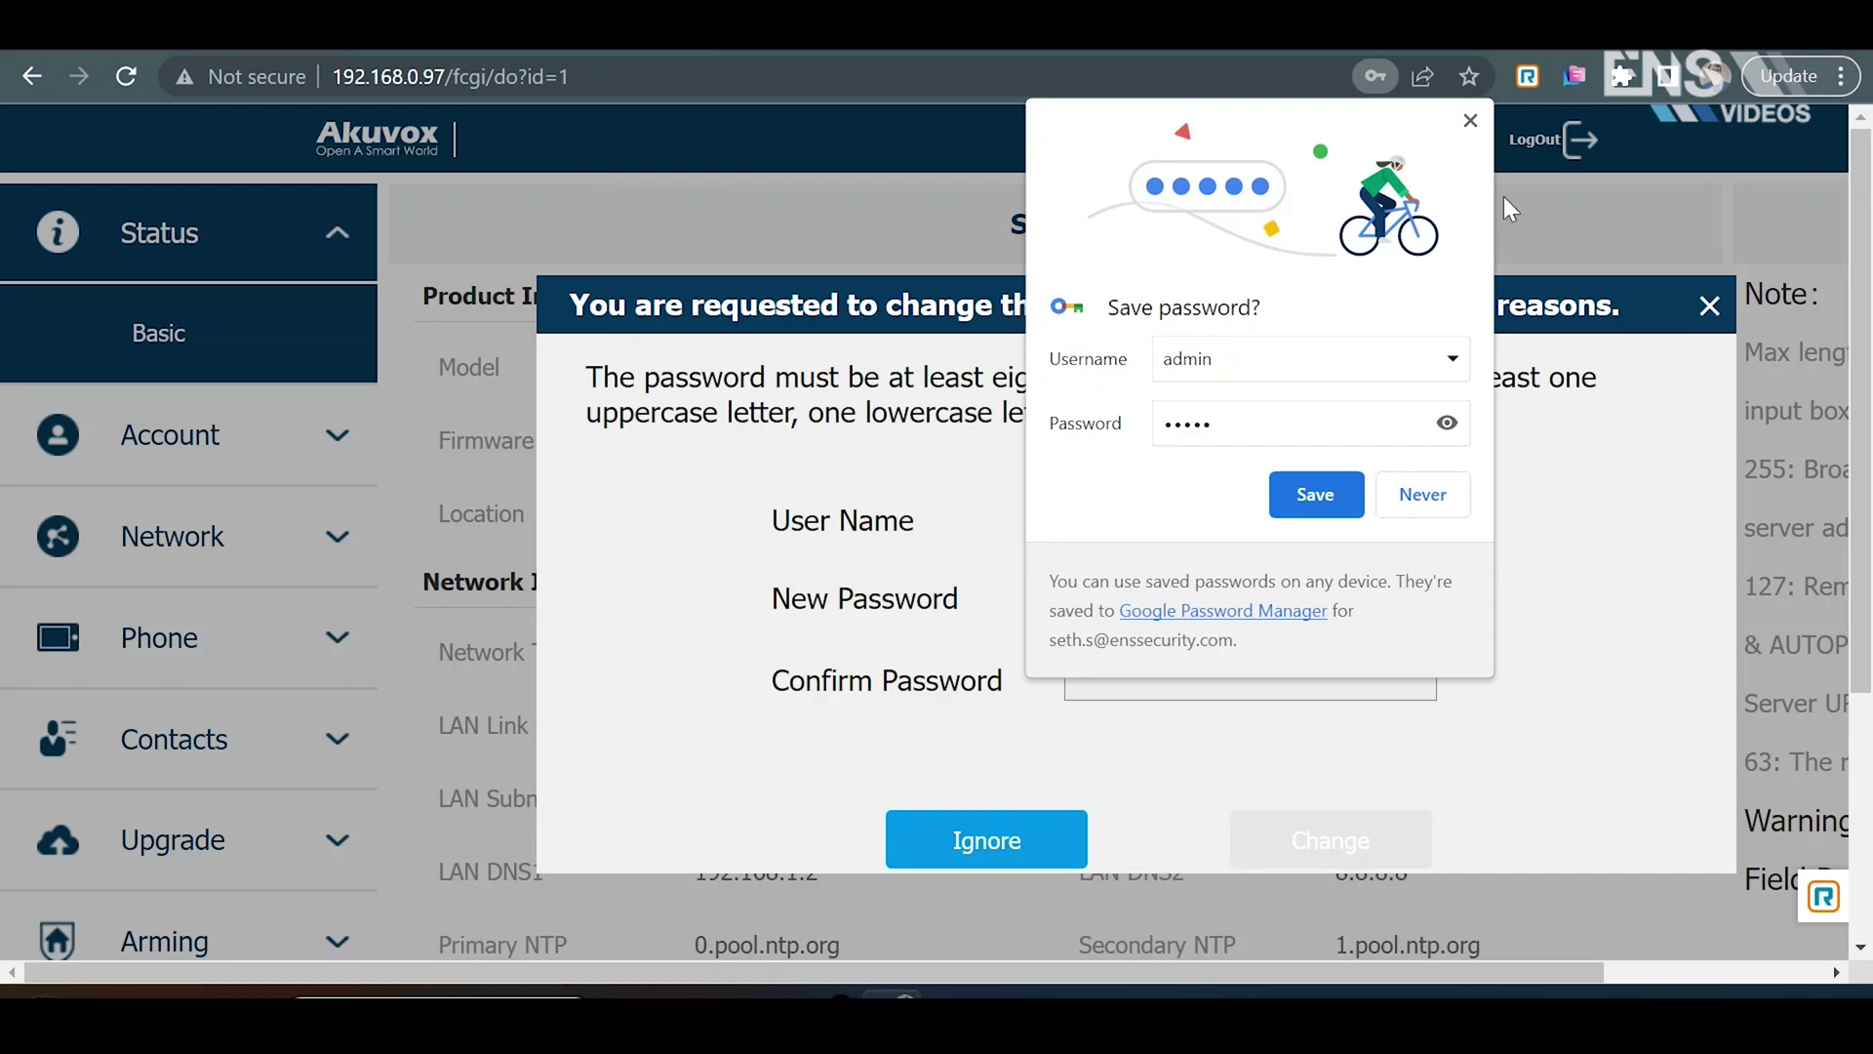
click(1470, 121)
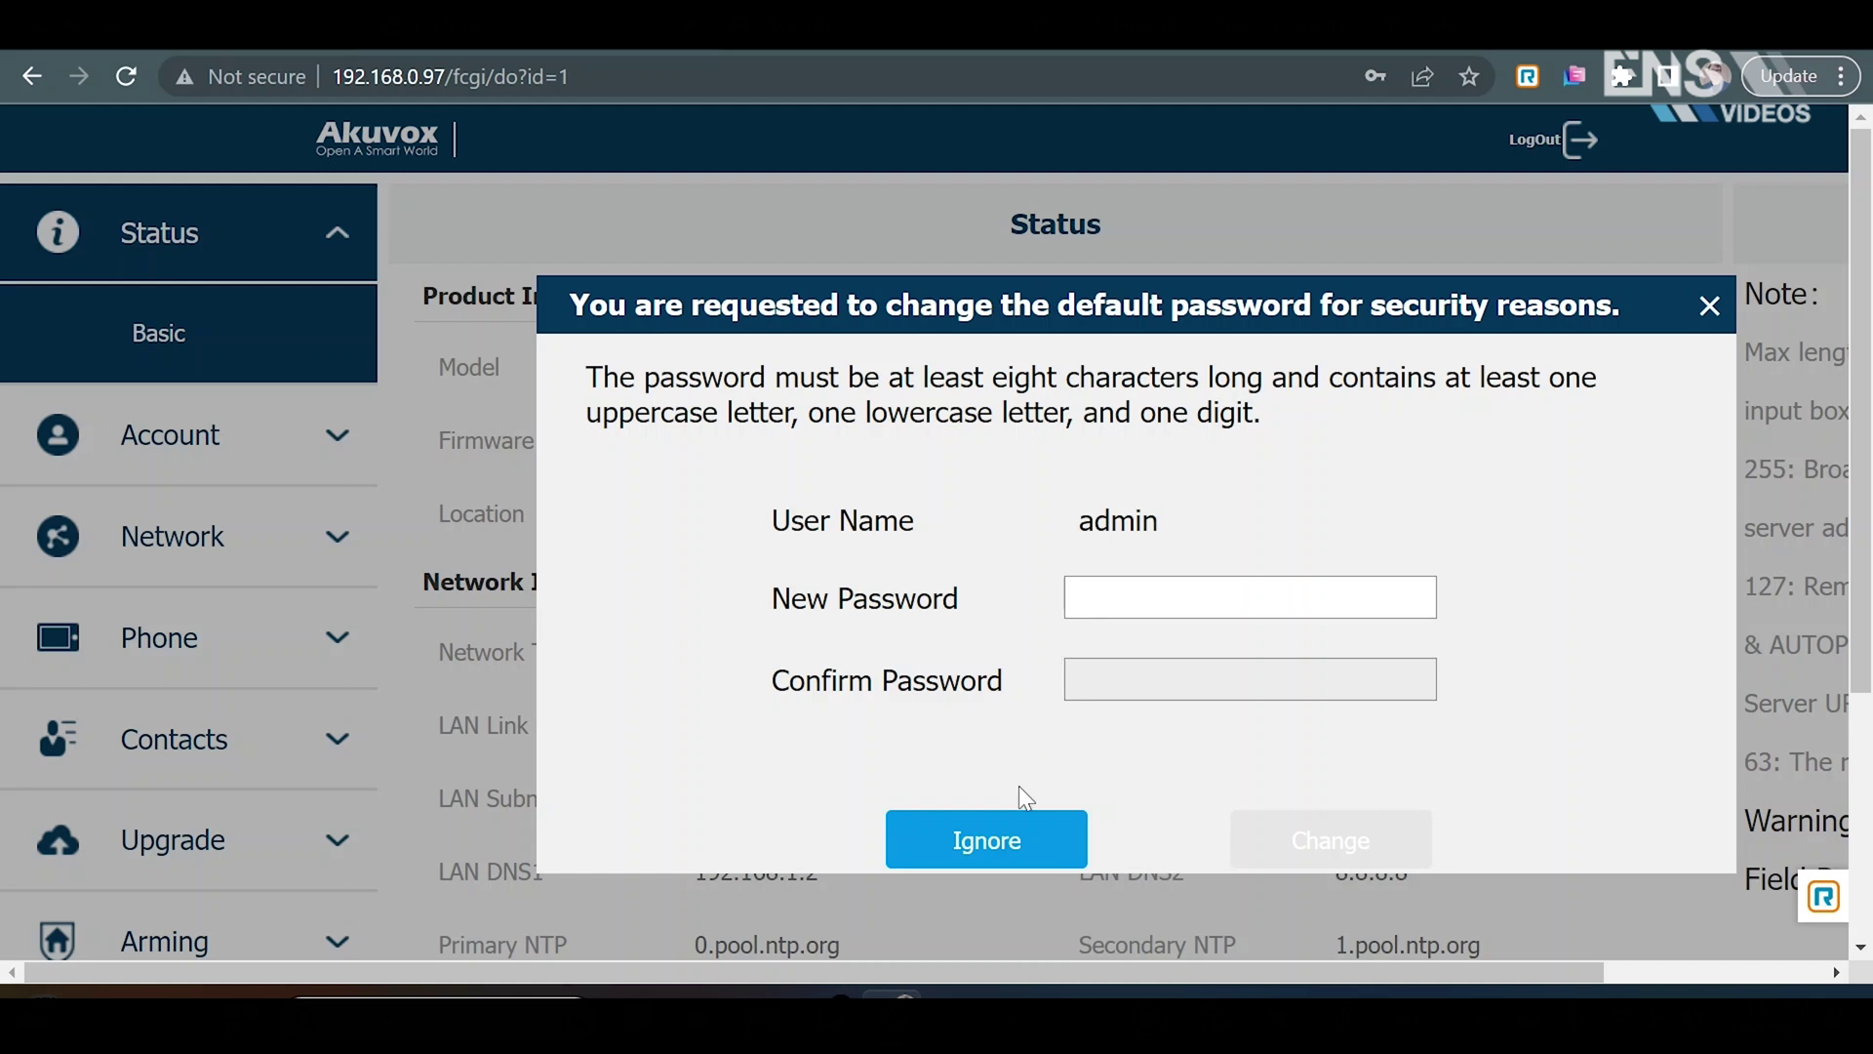
click(996, 827)
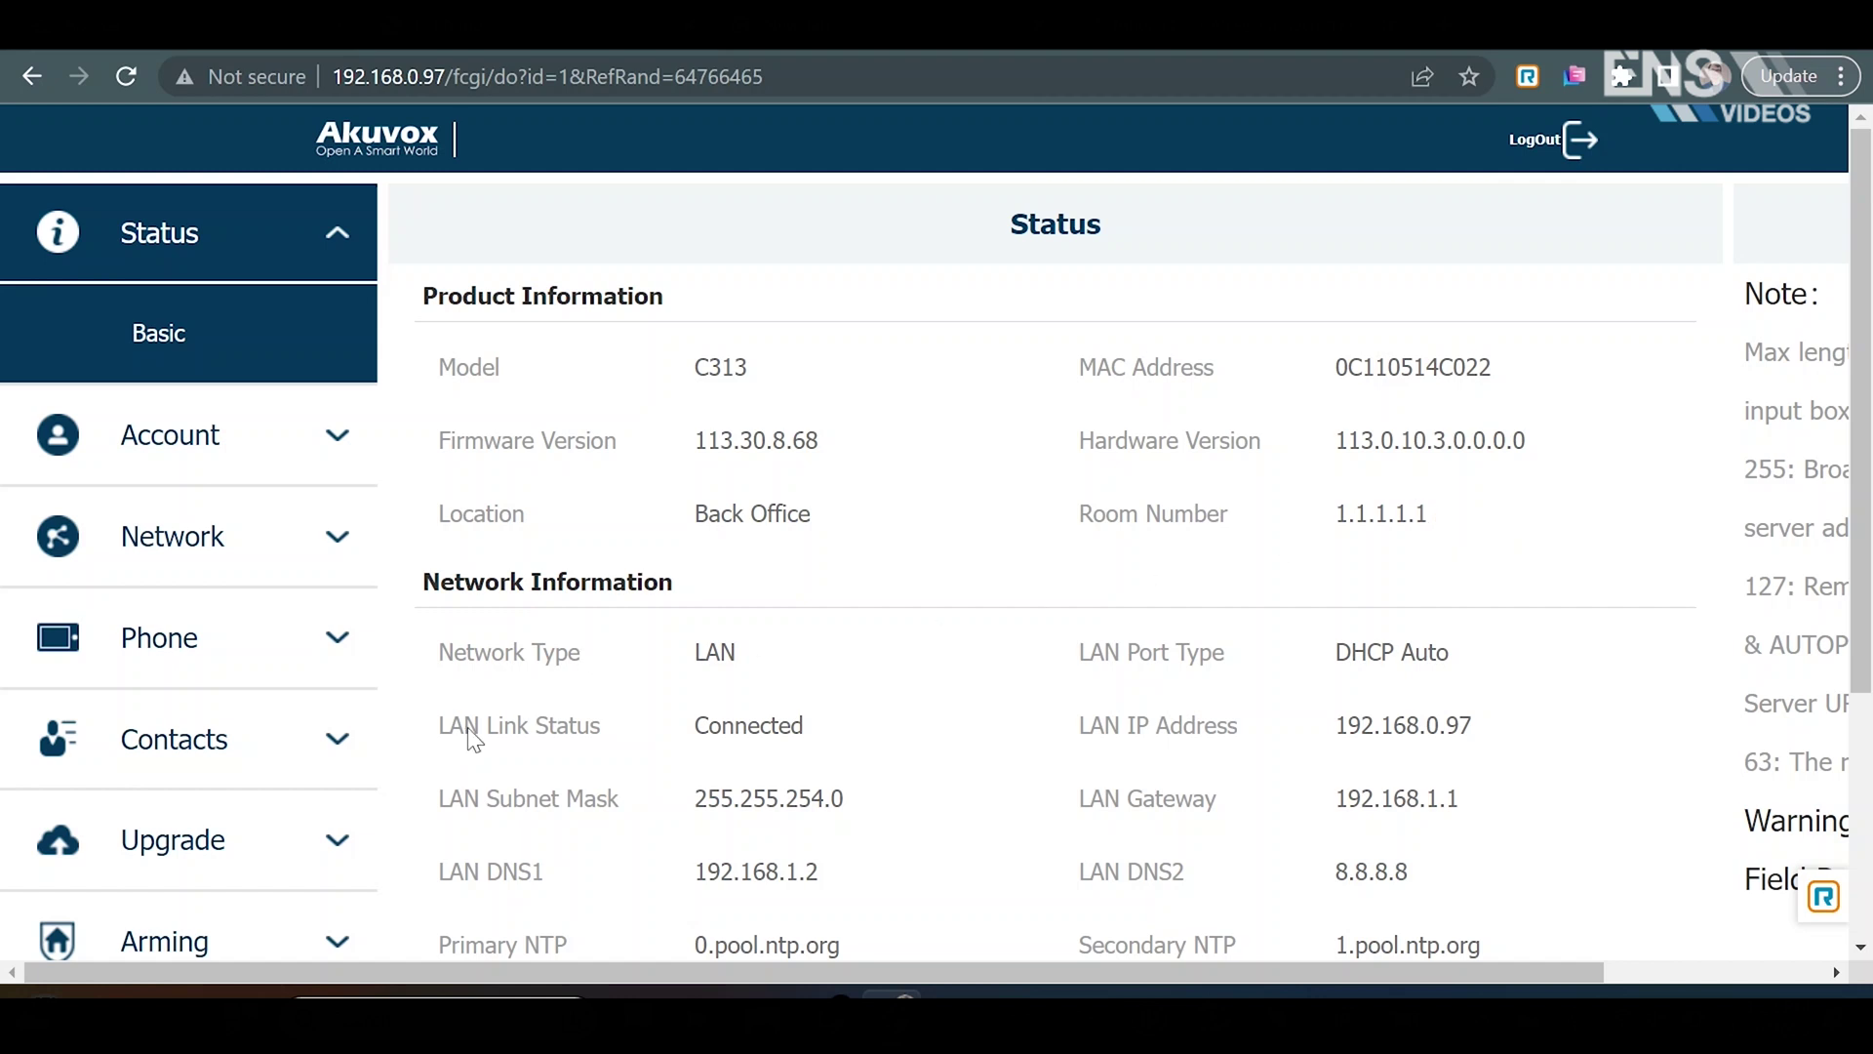
Step: View the Upgrade Basic page listing firmware 113.30.8.68 and hardware 113.0.10.3.0.0.0.0
click(287, 856)
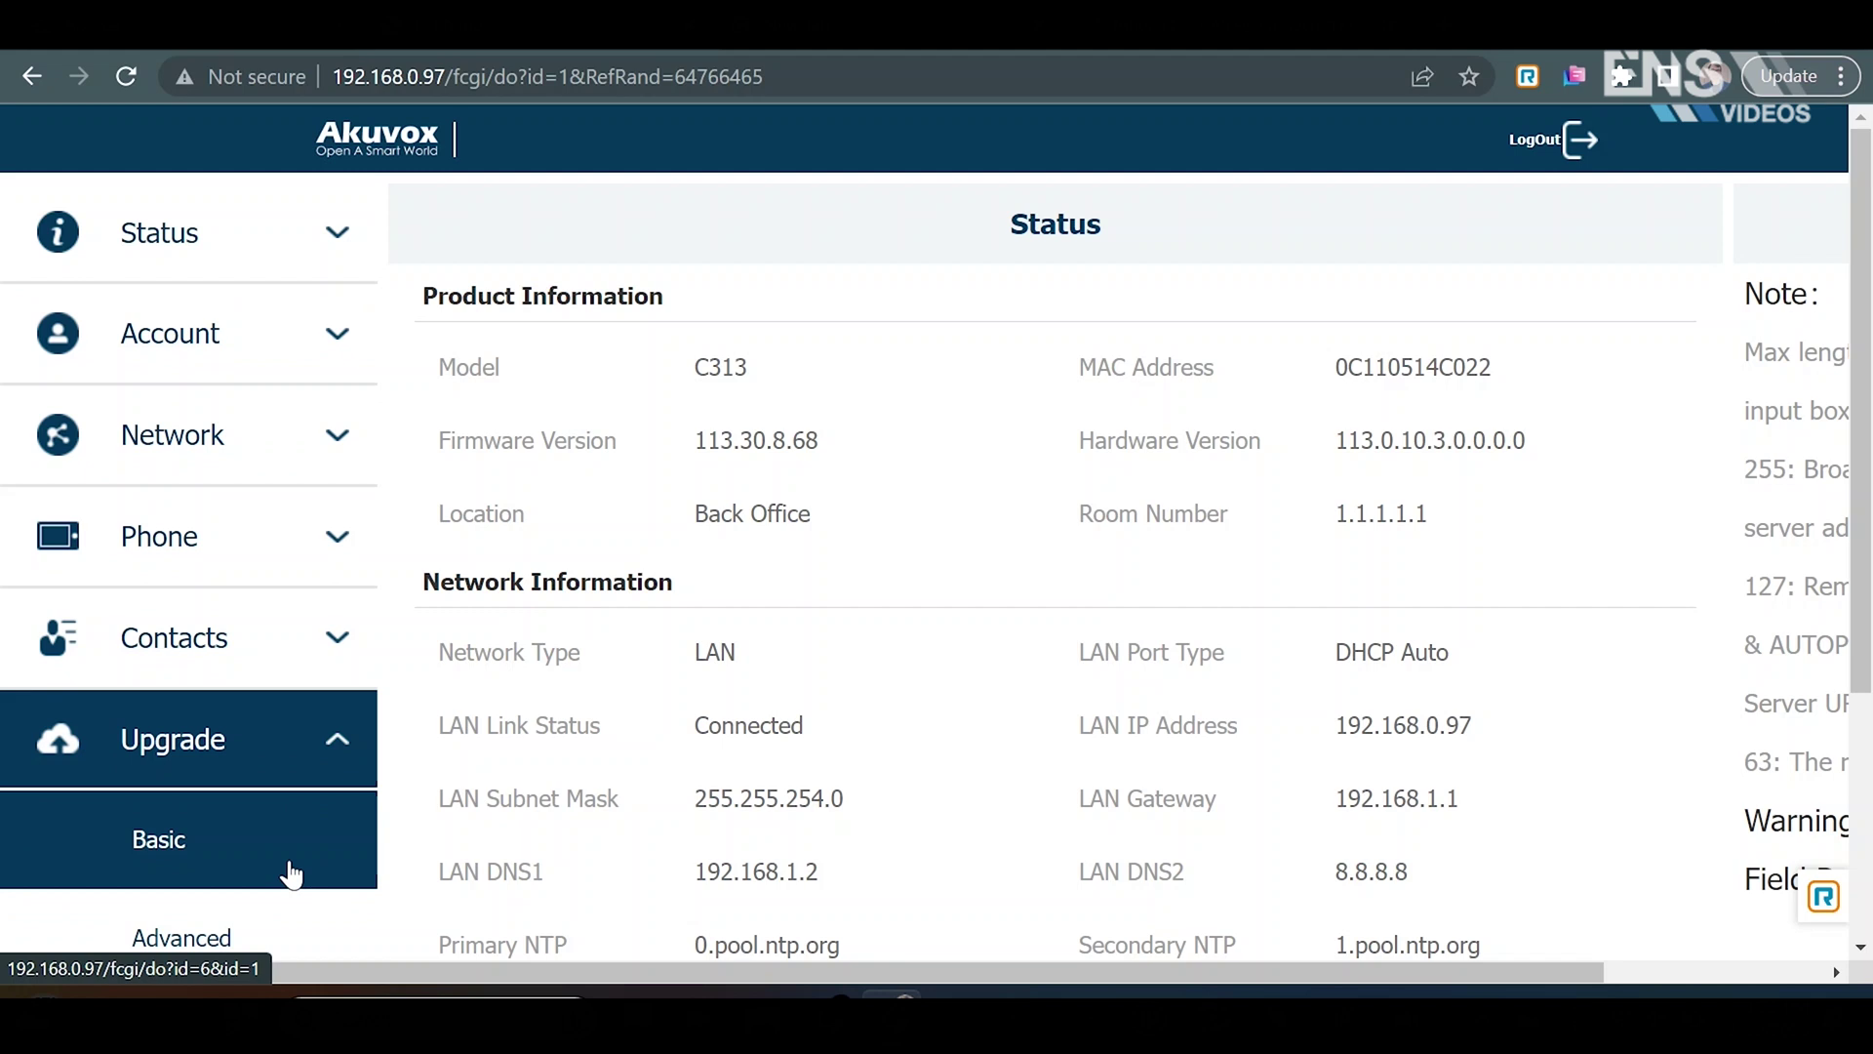
click(291, 875)
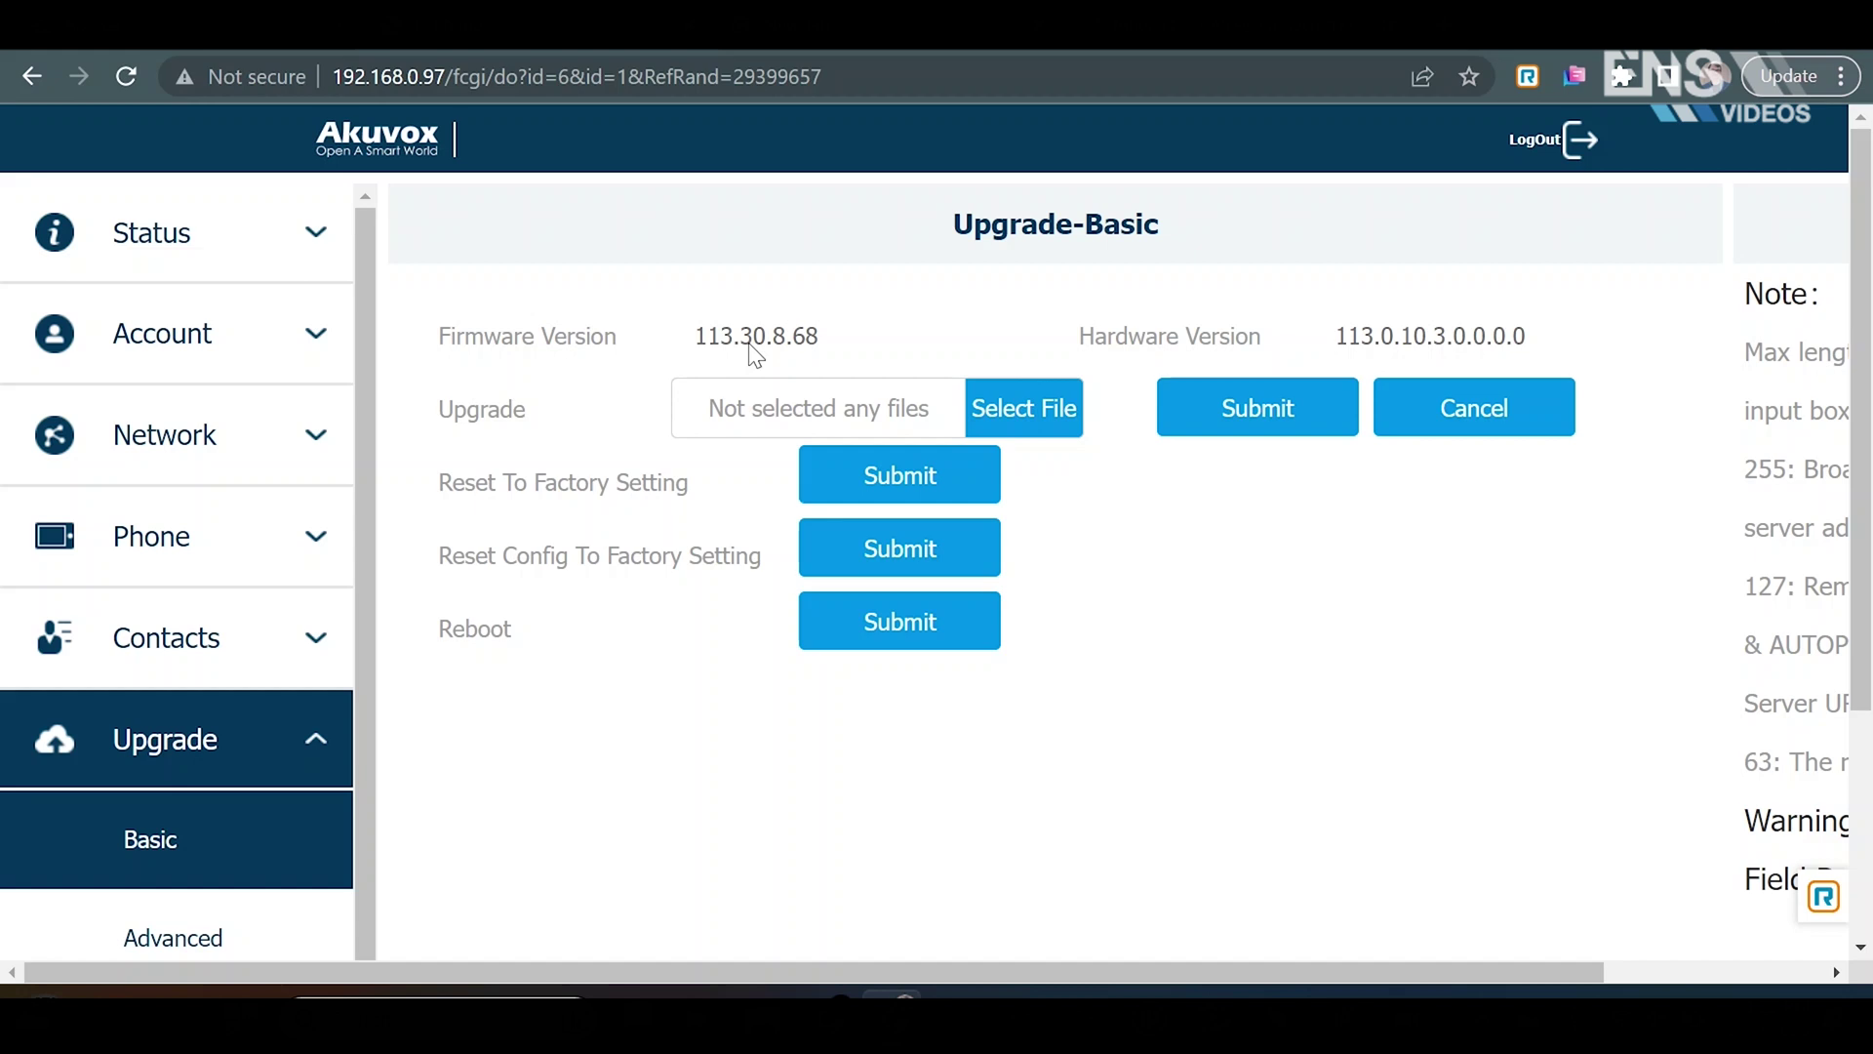
click(261, 632)
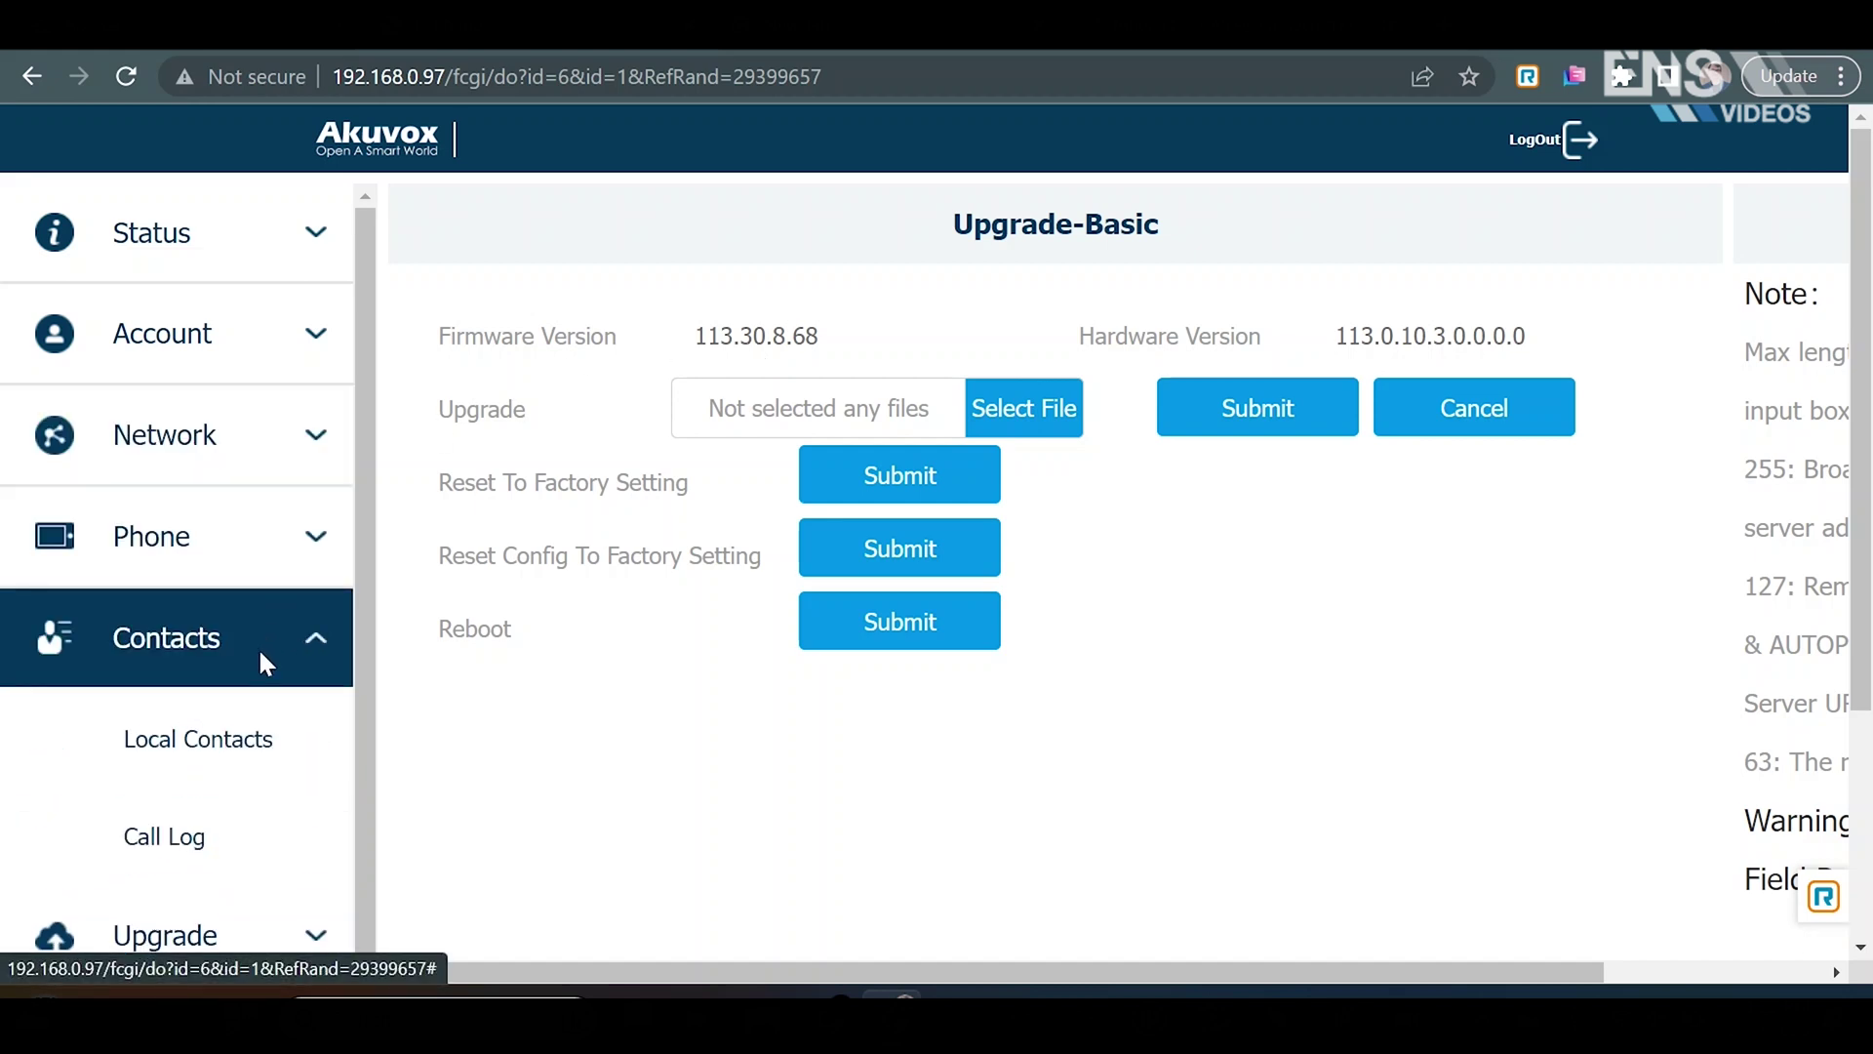
Step: On Local Contacts, enter the new contact name 'Front Door R29C' and move to Number 1
click(242, 753)
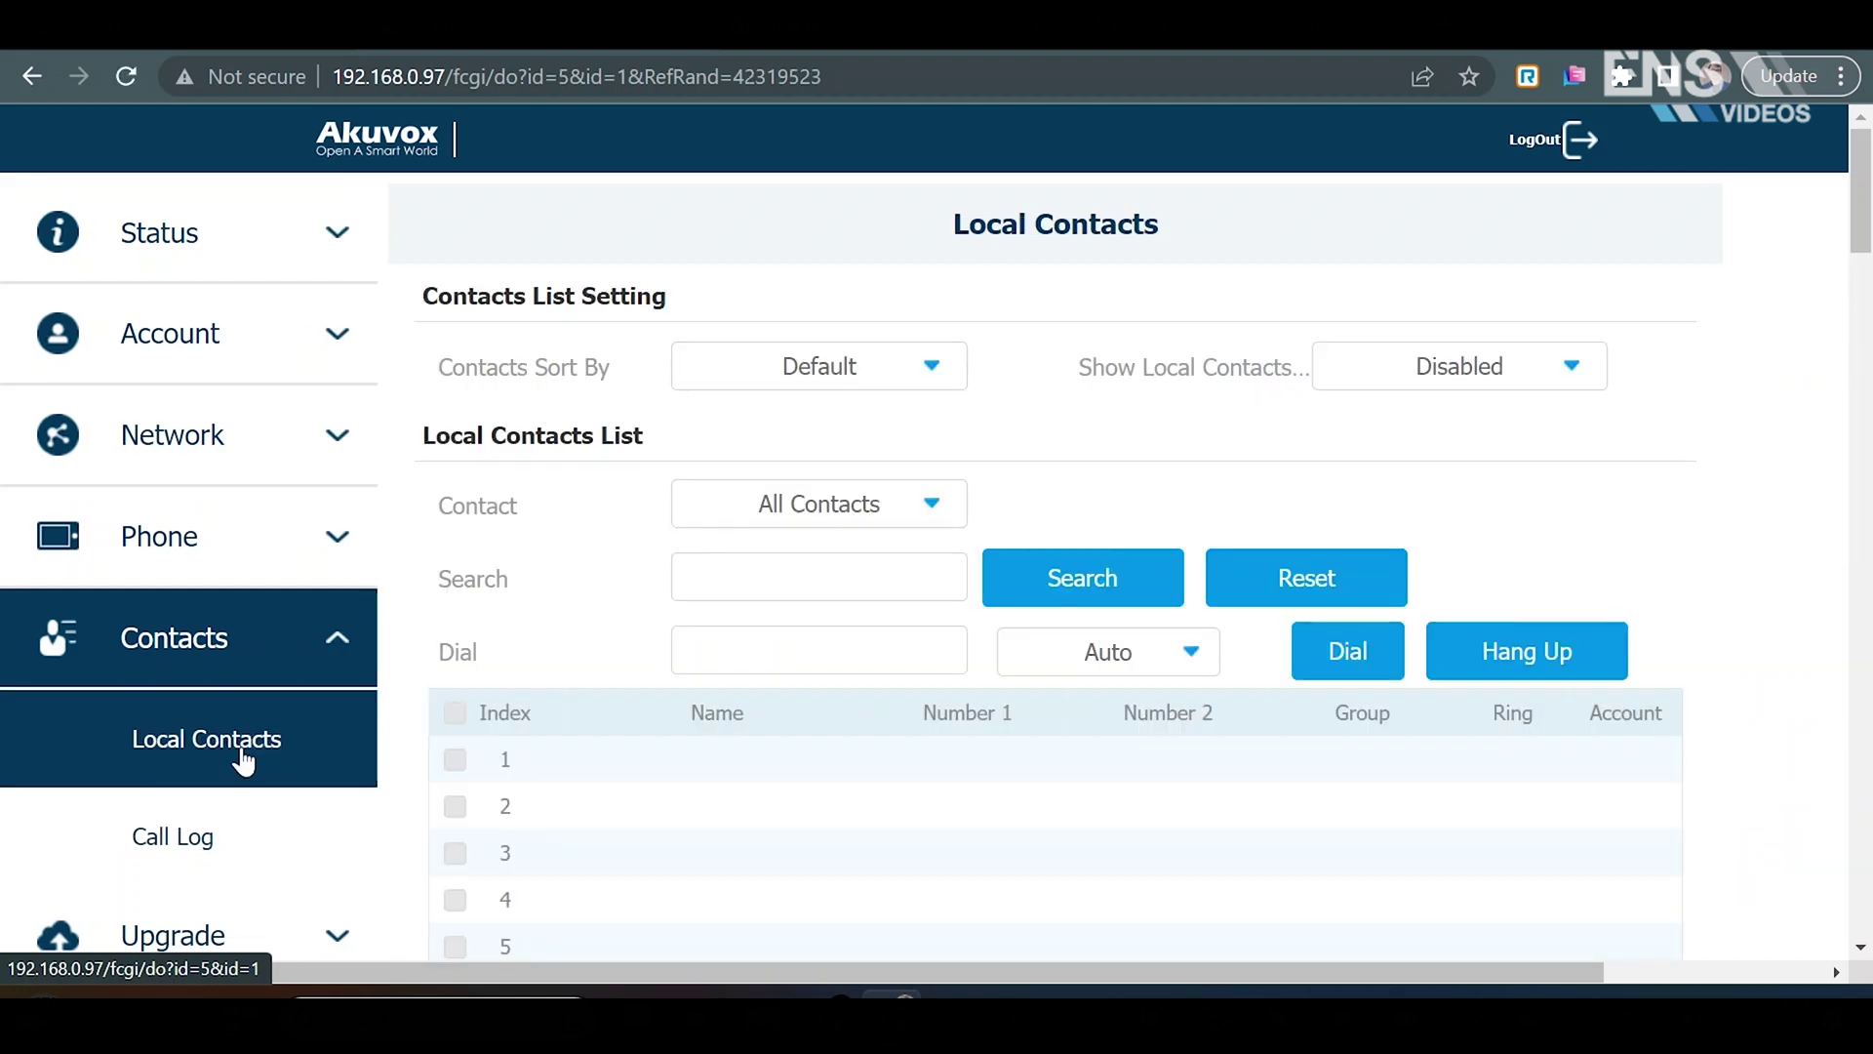
scroll(710, 752, down, 6)
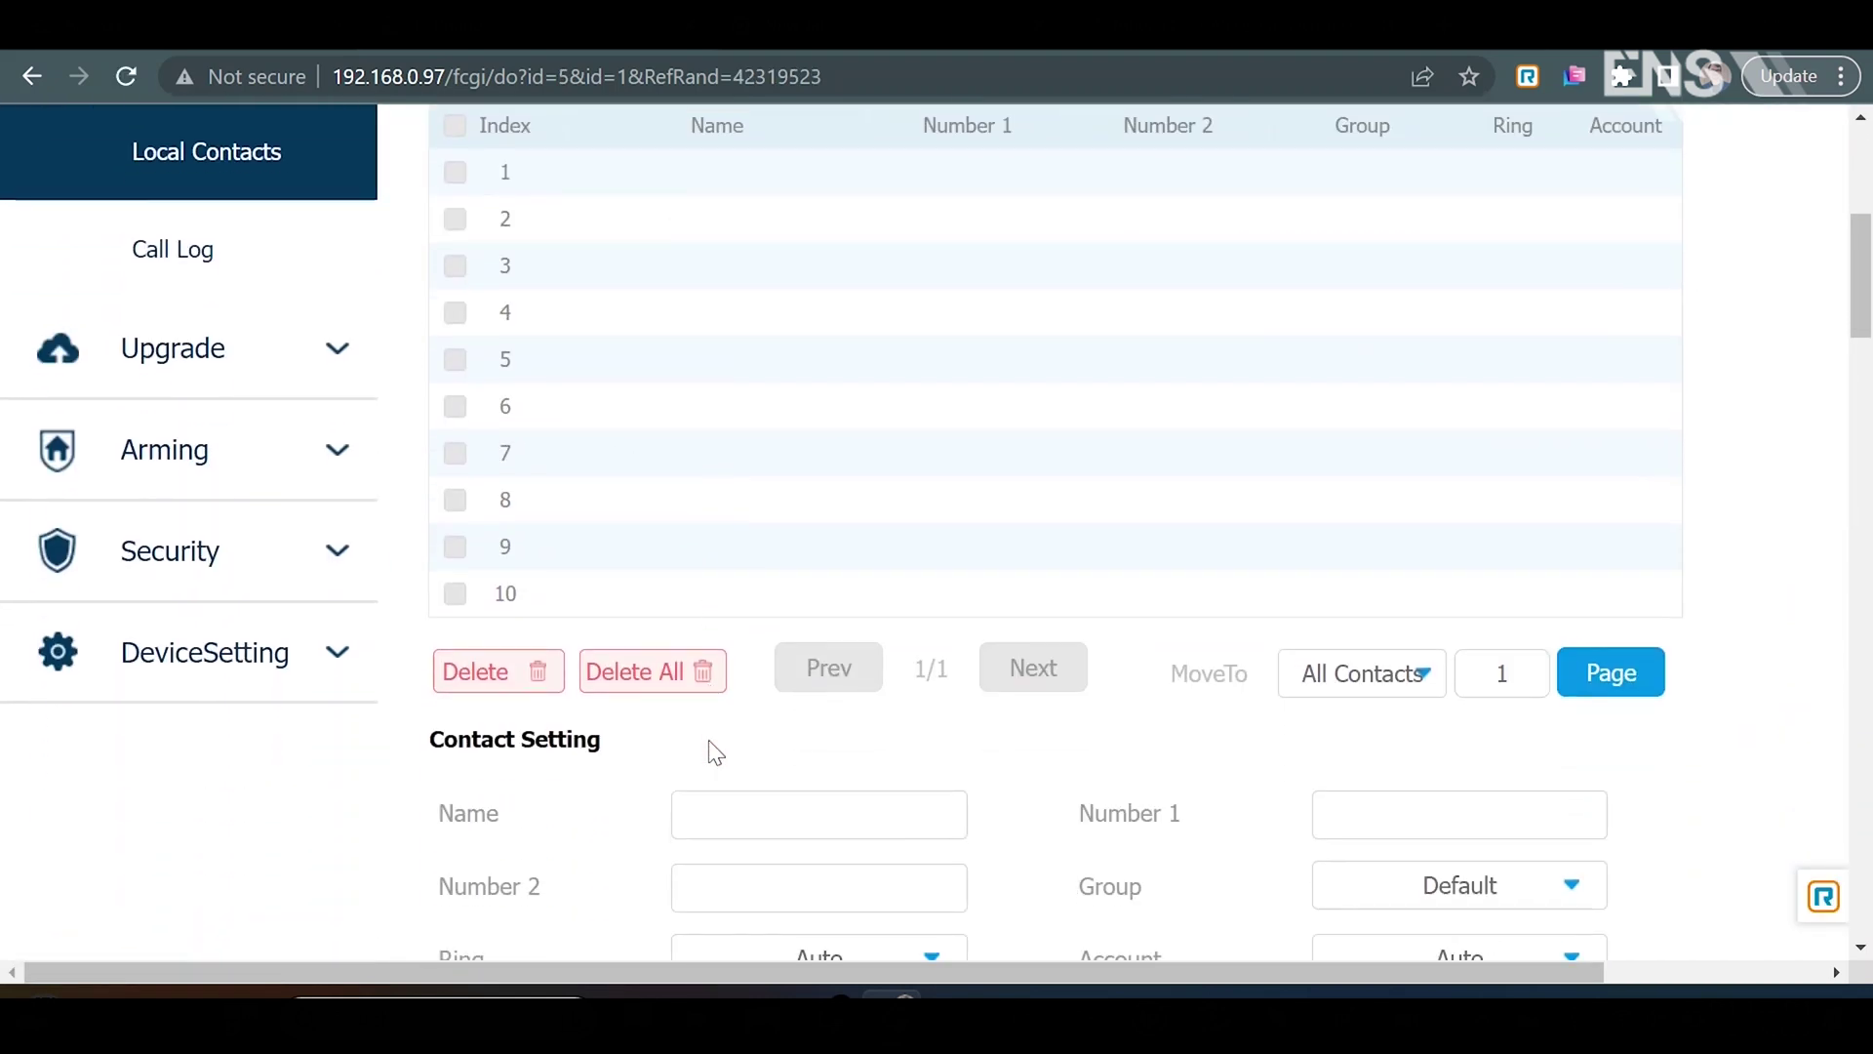
scroll(1220, 767, down, 3)
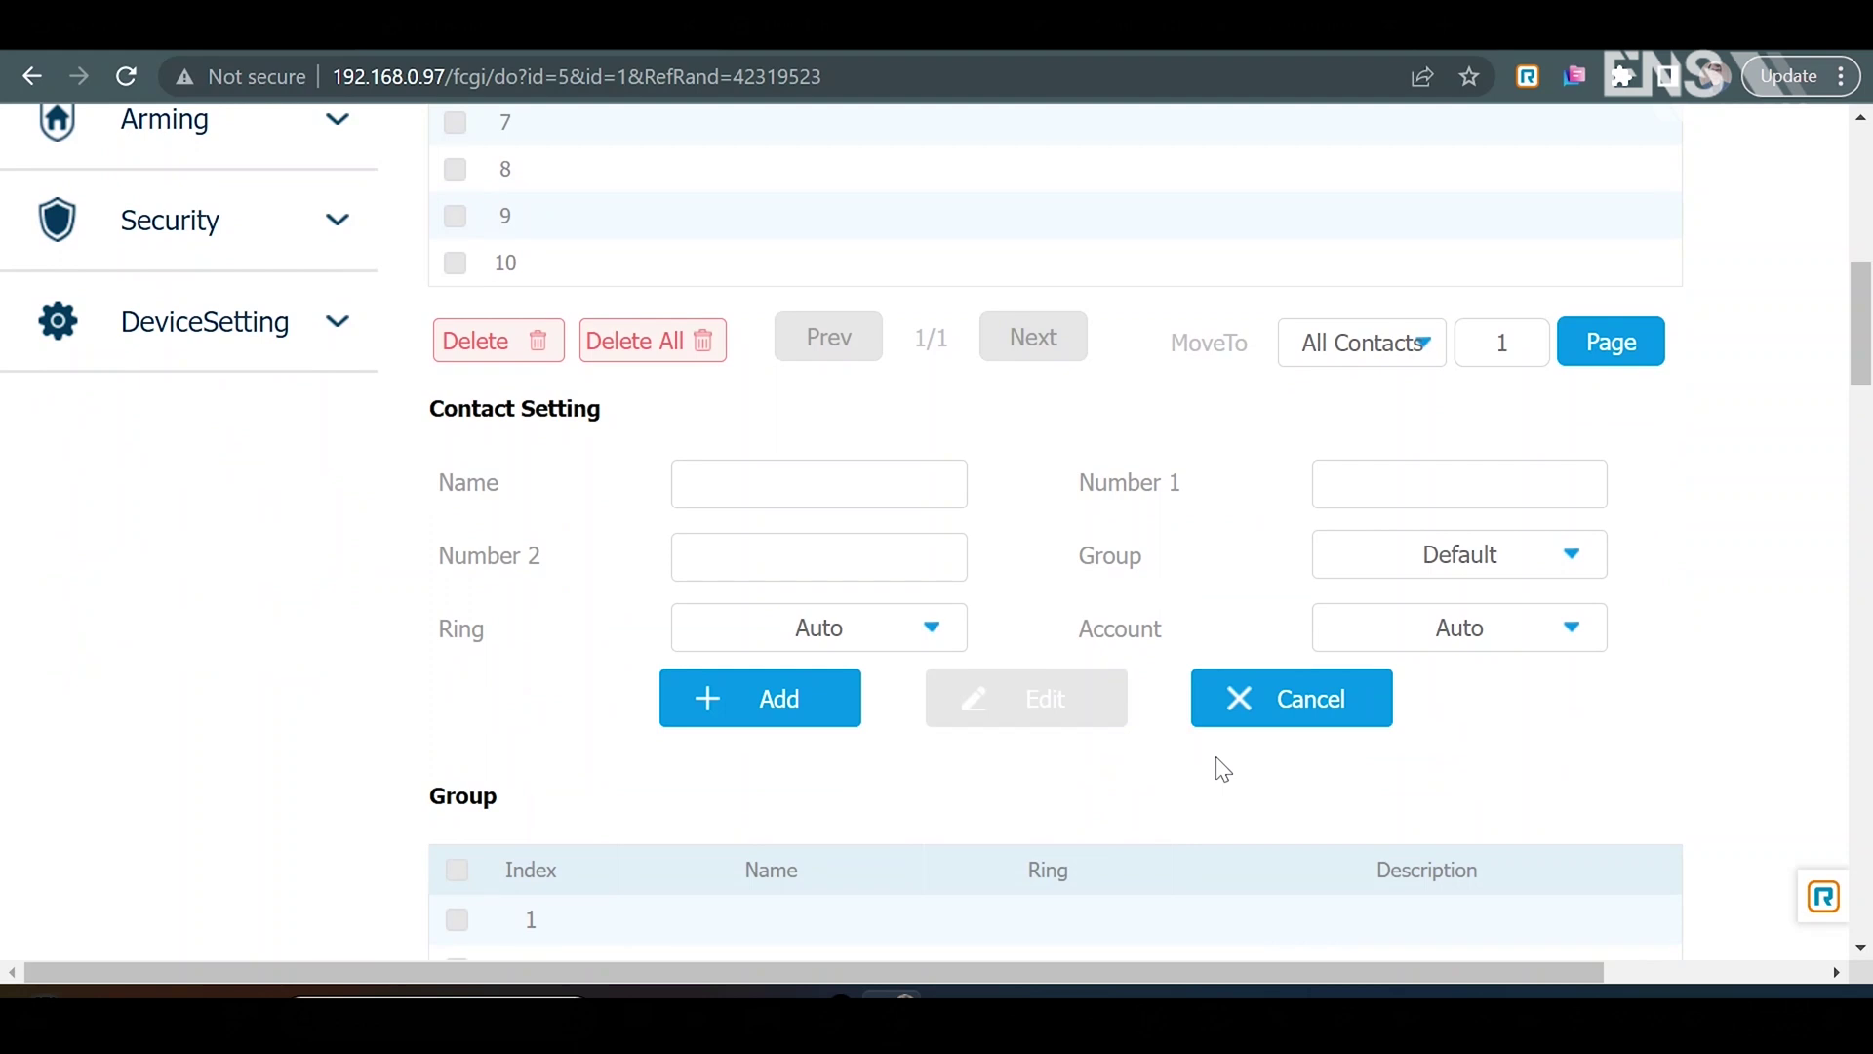
click(843, 474)
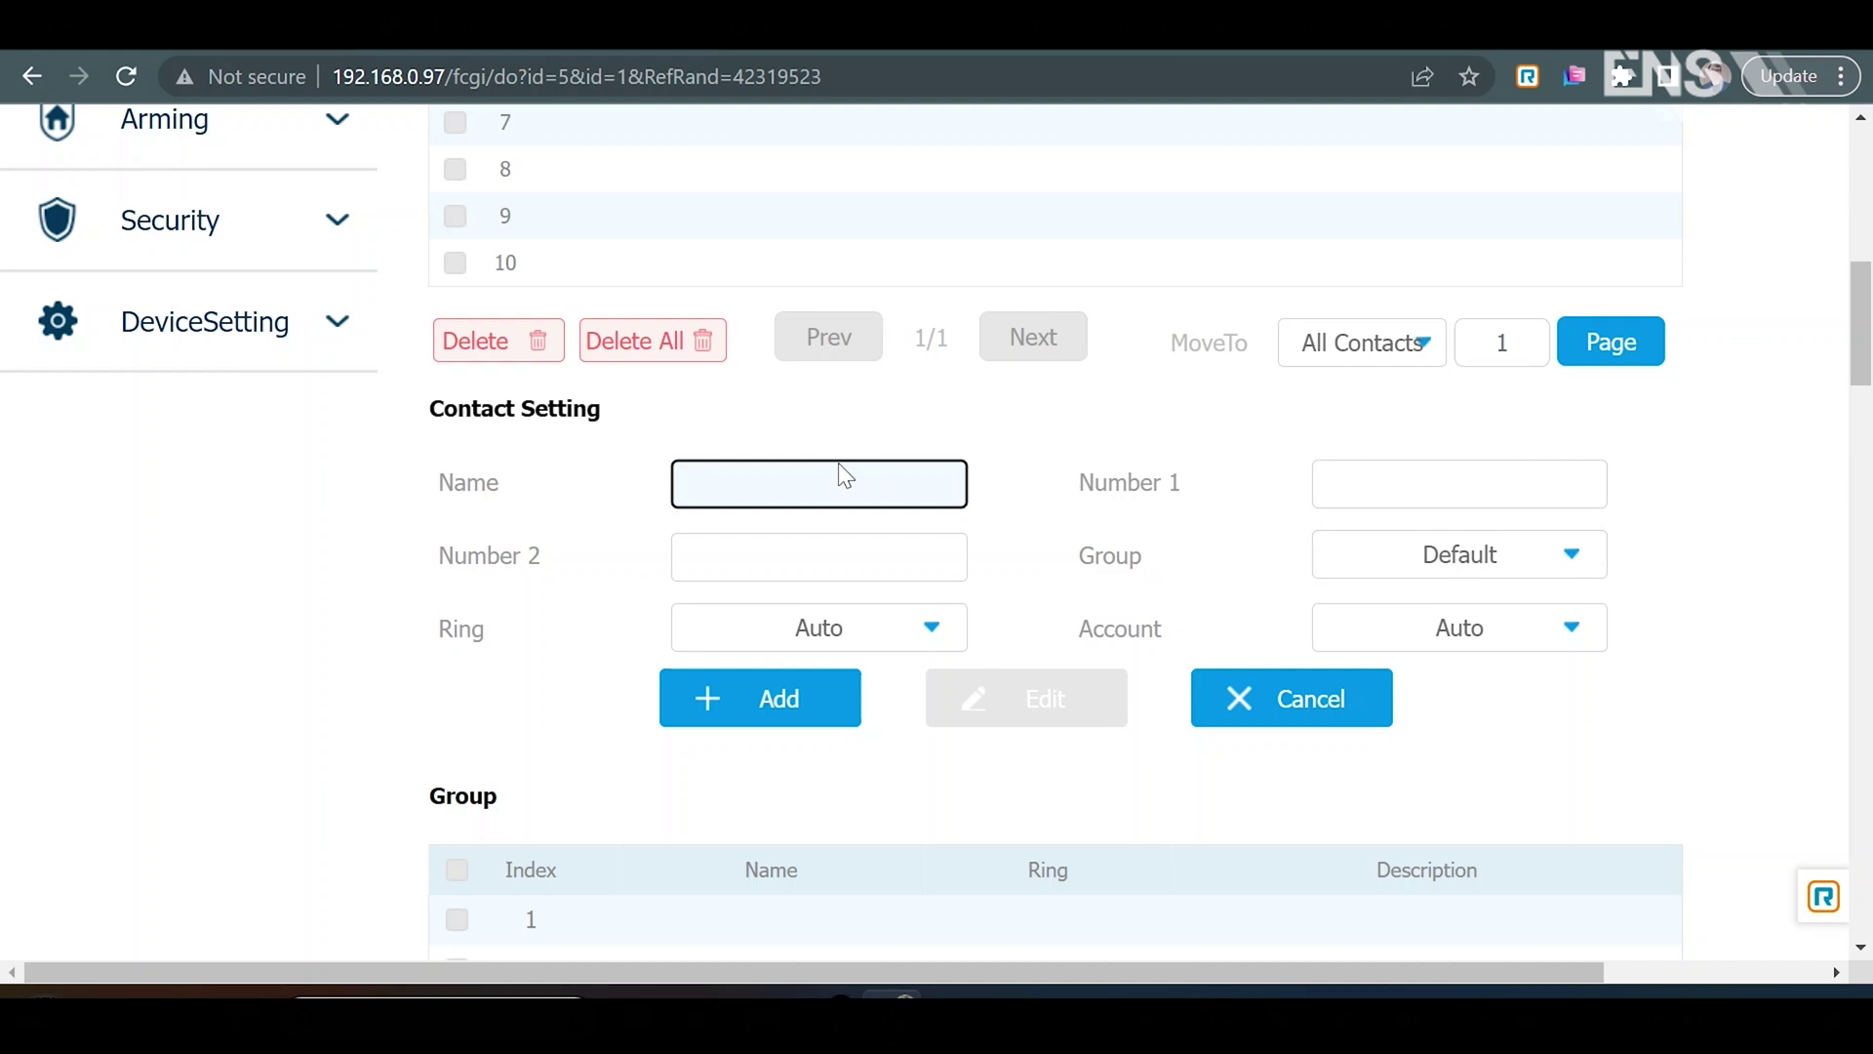
text(Front Door @)
key(BackSpace)
text(R29C)
key(Tab)
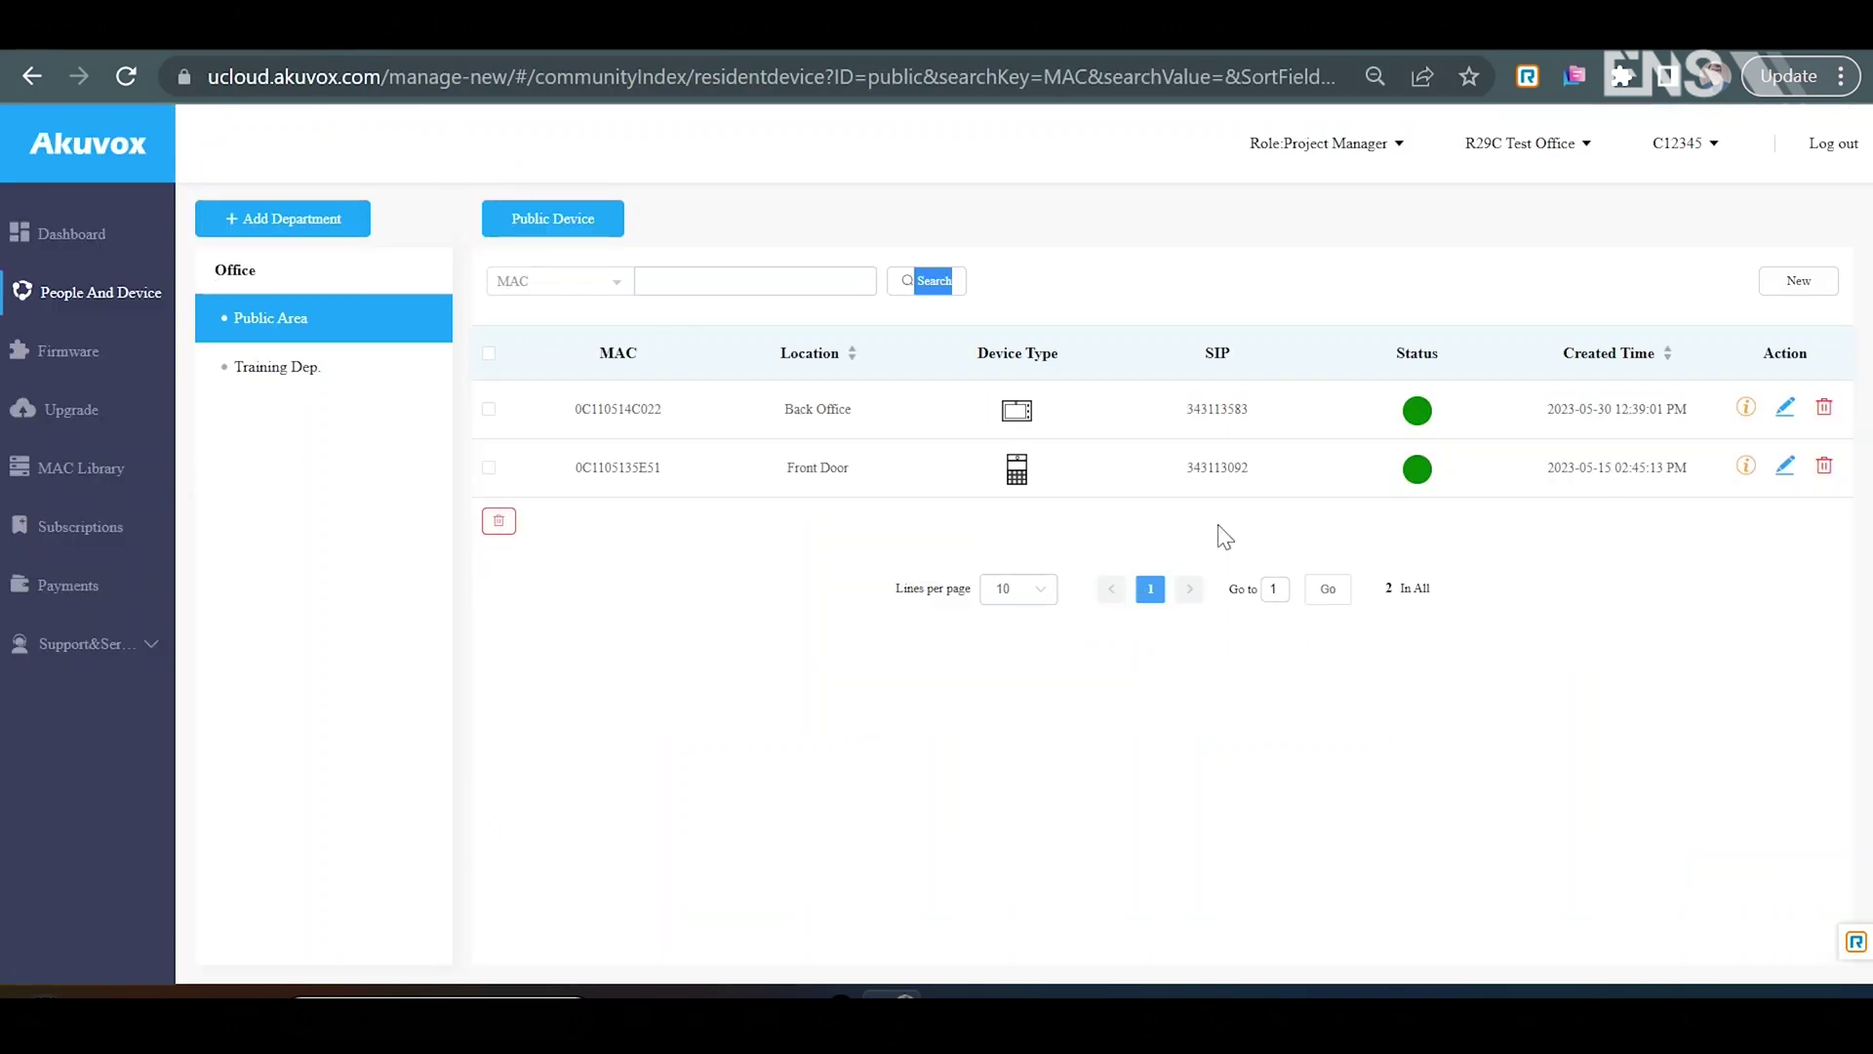
Step: Select the Front Door SIP number 343113092 in the cloud portal's Public Area list
double_click(1215, 349)
click(1208, 462)
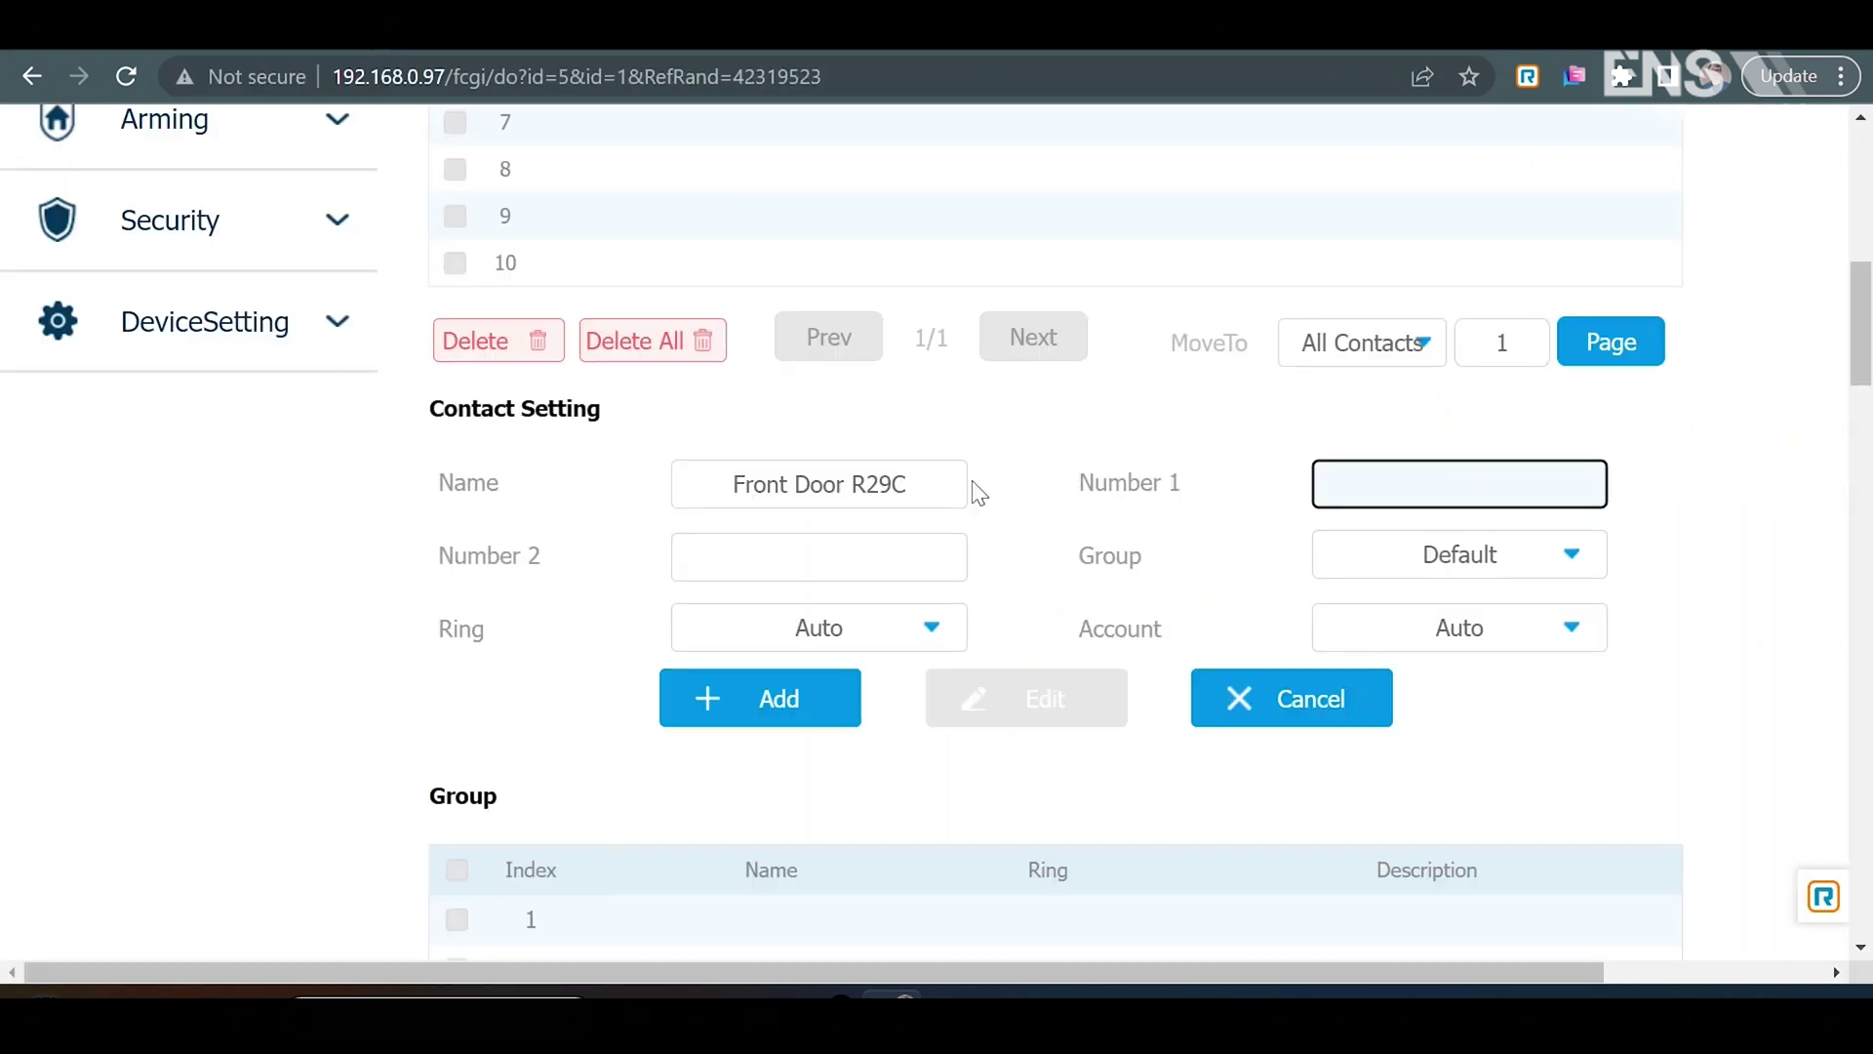
Step: Paste 343113092 into Number 1 and add the Front Door R29C contact
click(1429, 490)
text(343113092)
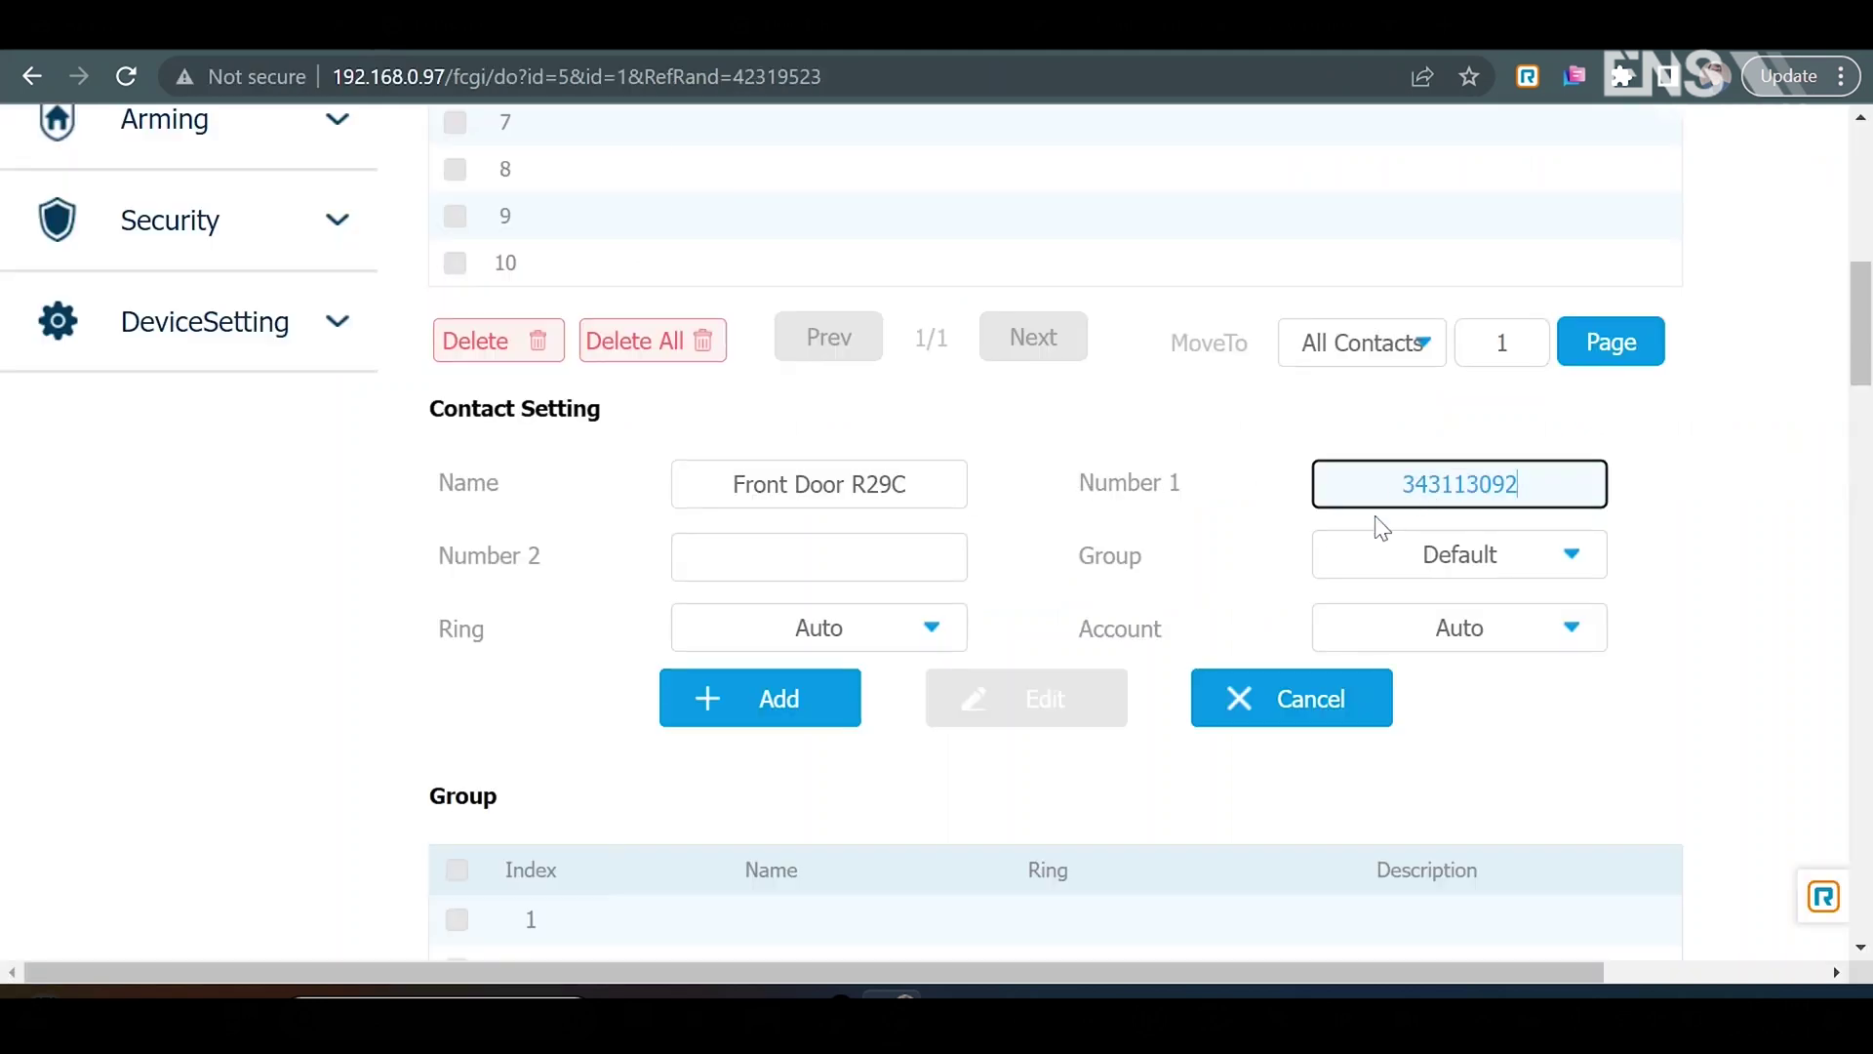
click(800, 694)
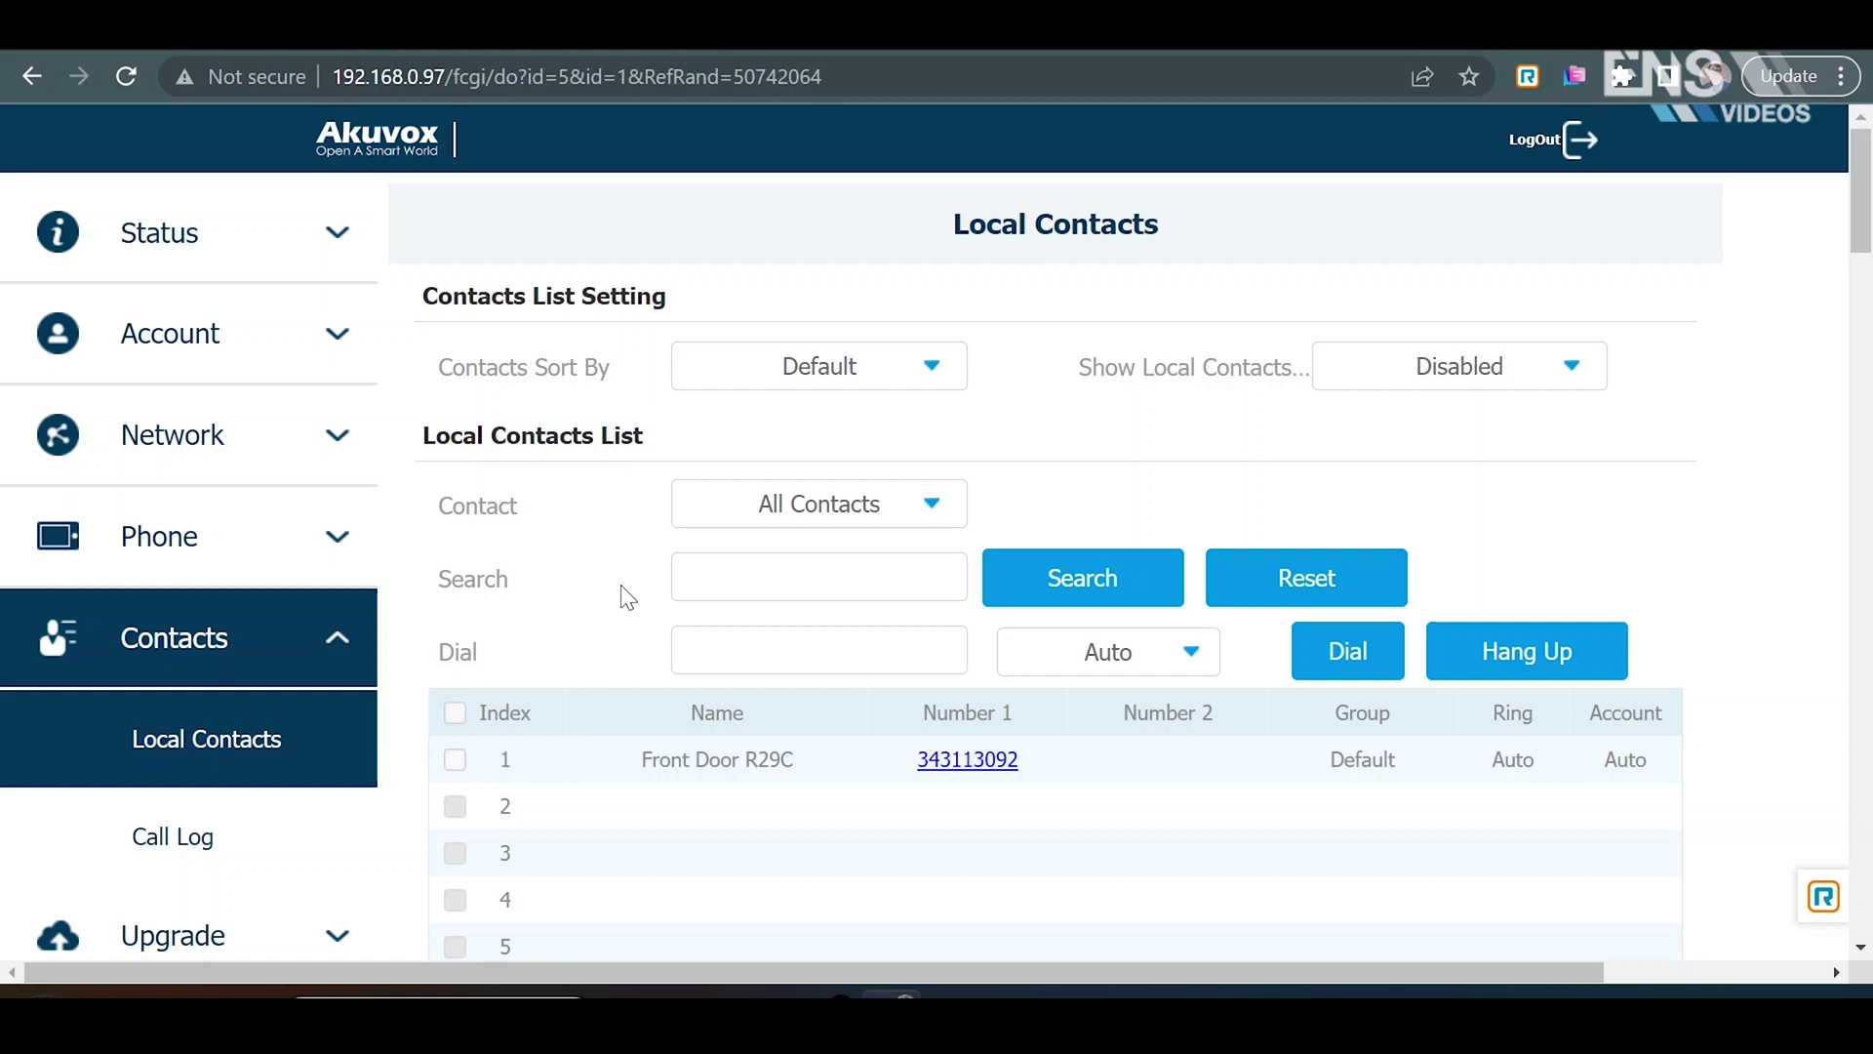
click(337, 578)
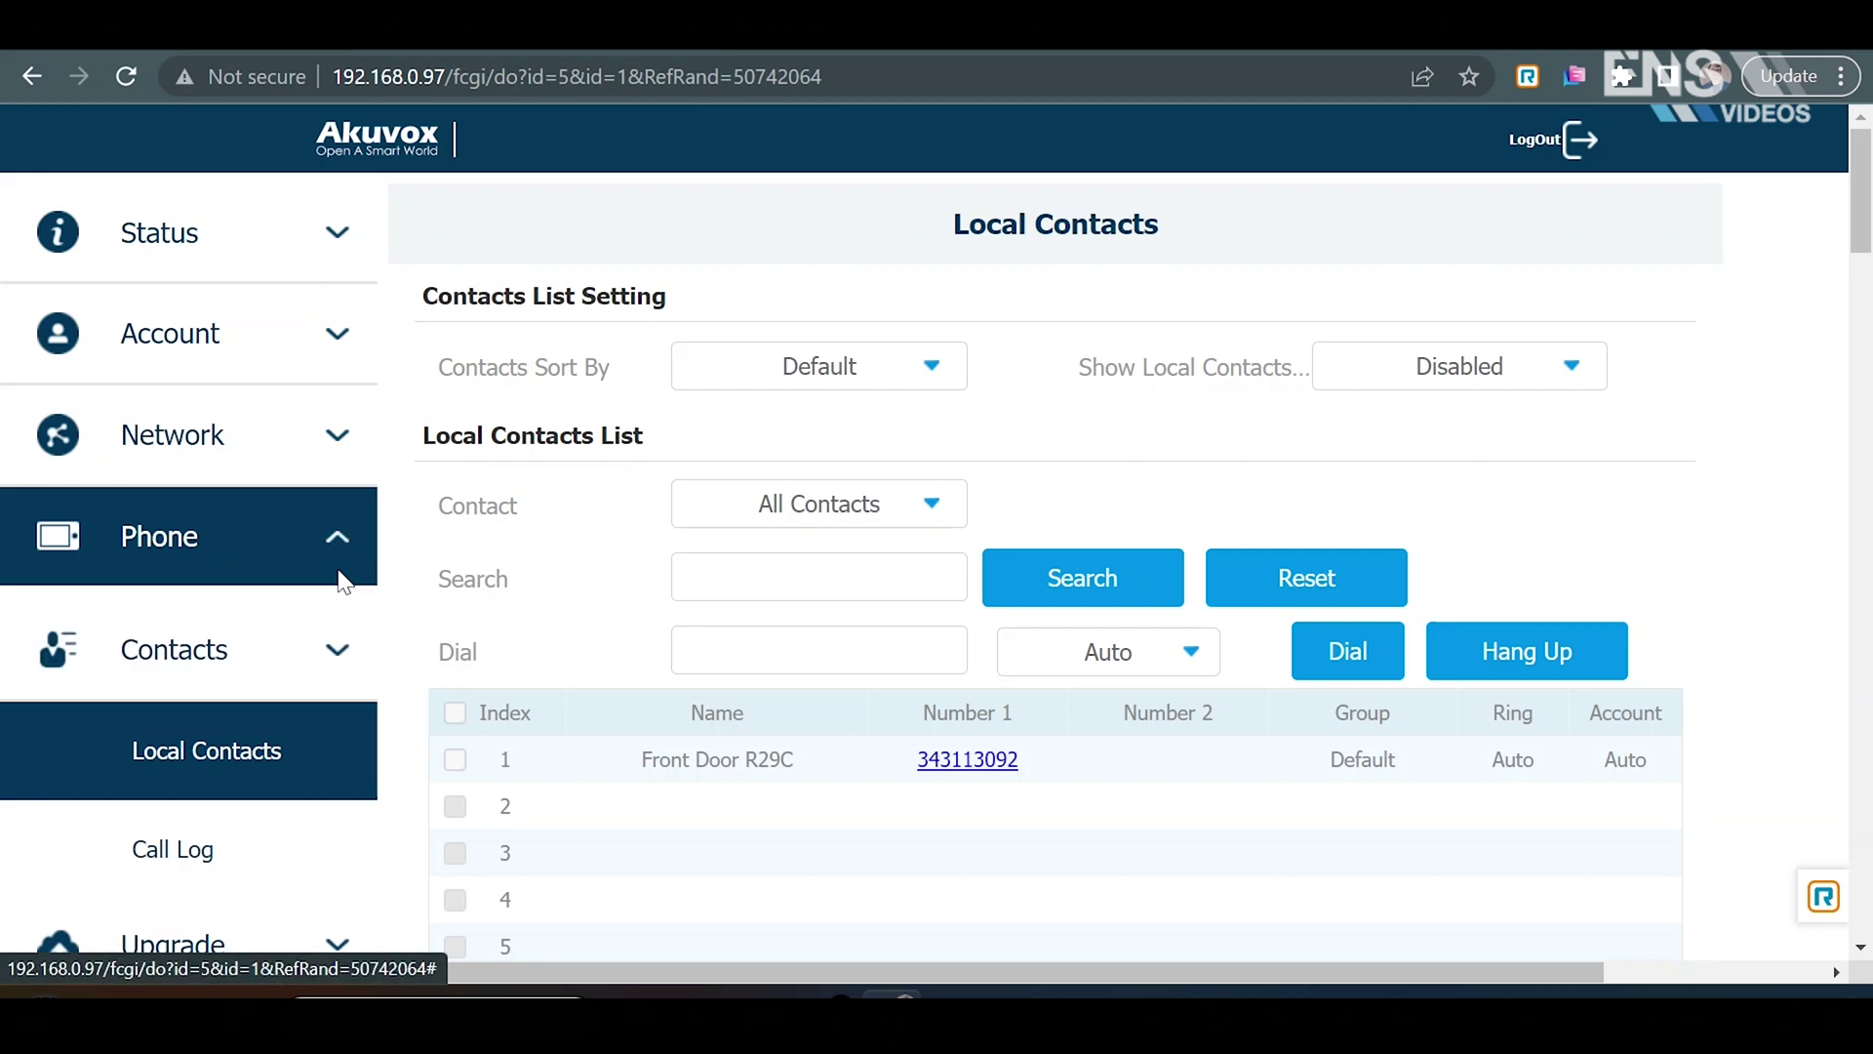
scroll(293, 744, down, 7)
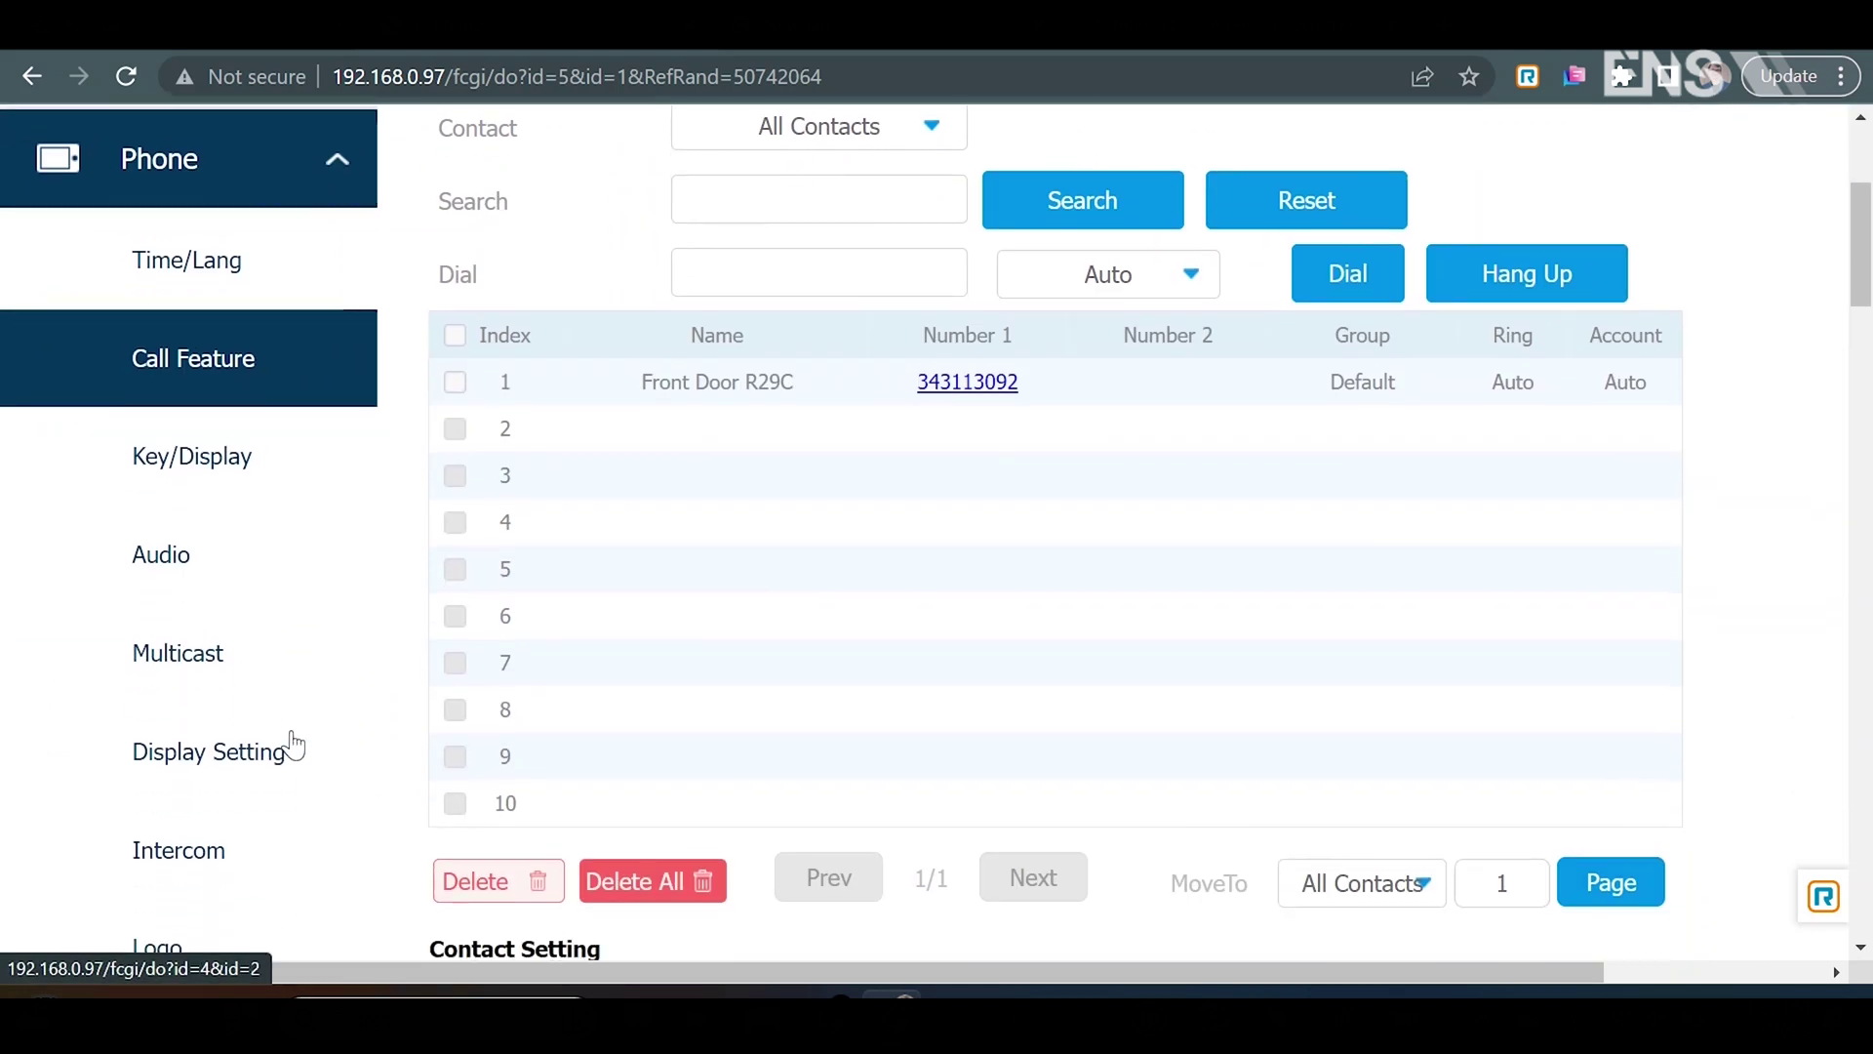
scroll(293, 745, down, 4)
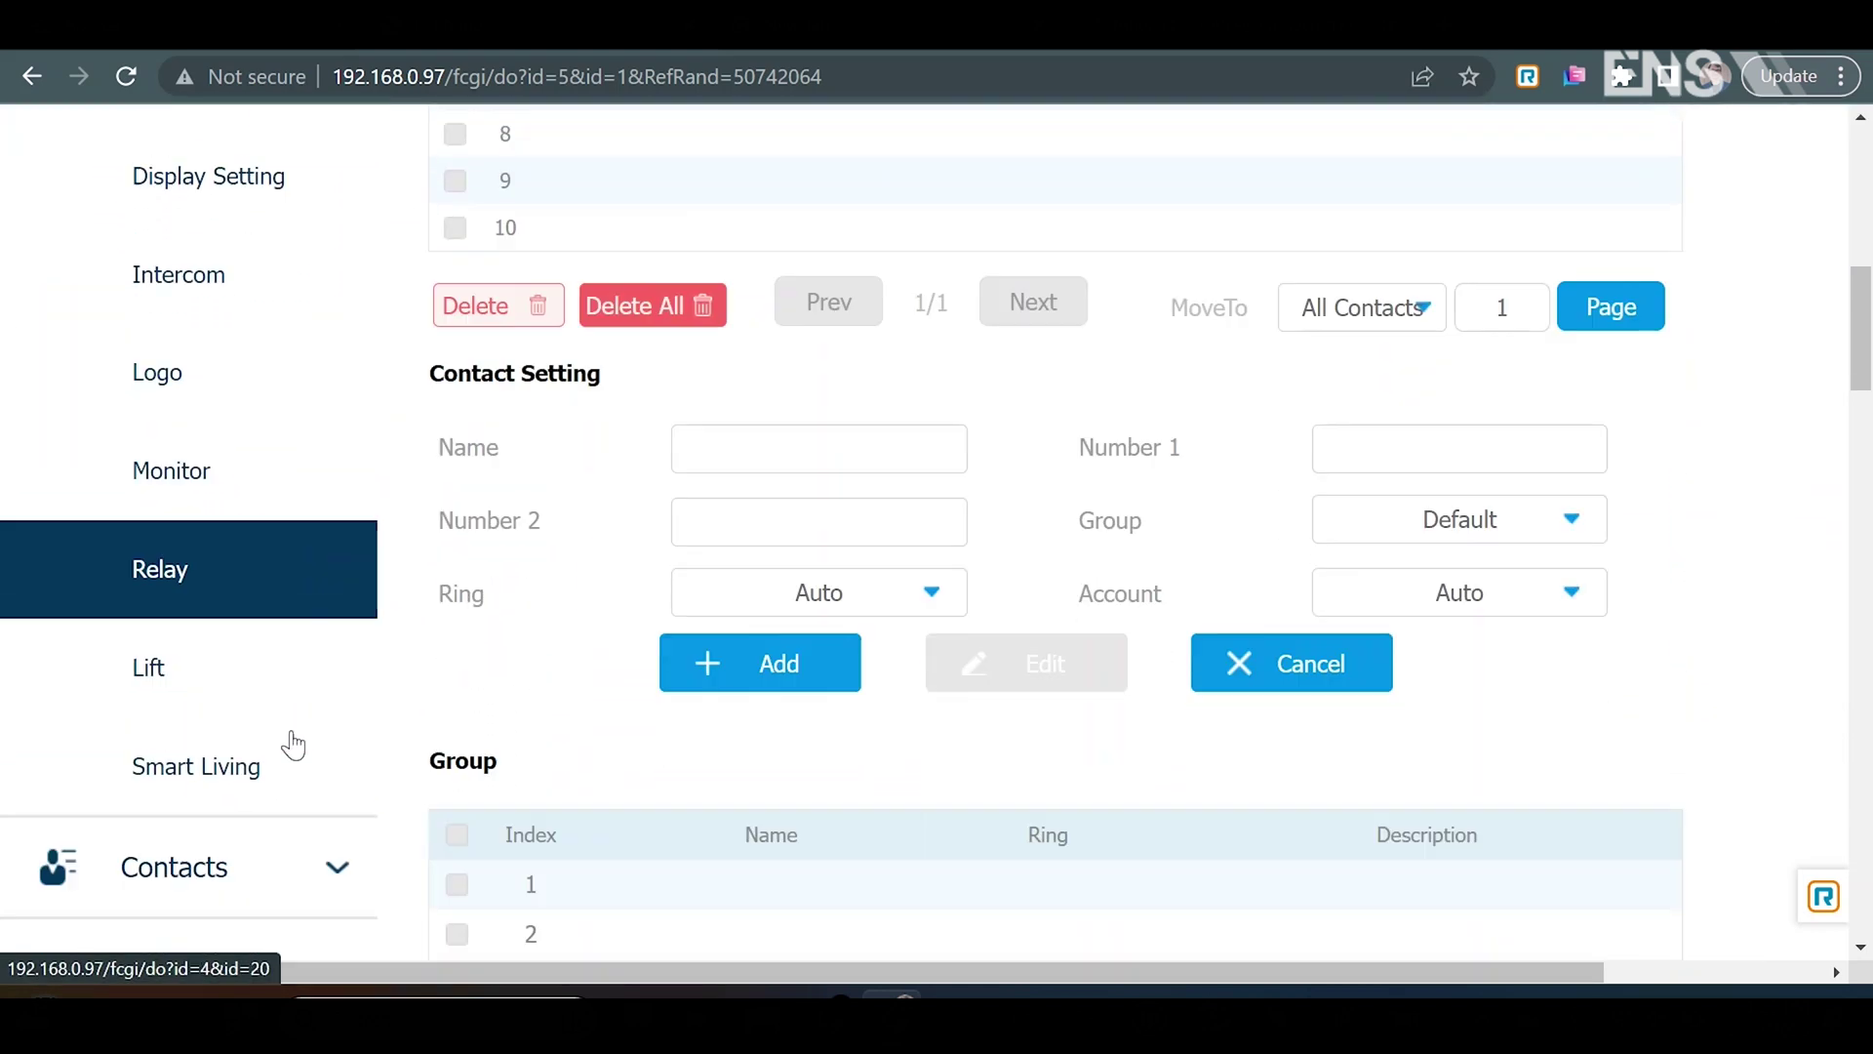
scroll(293, 744, up, 3)
scroll(292, 744, up, 3)
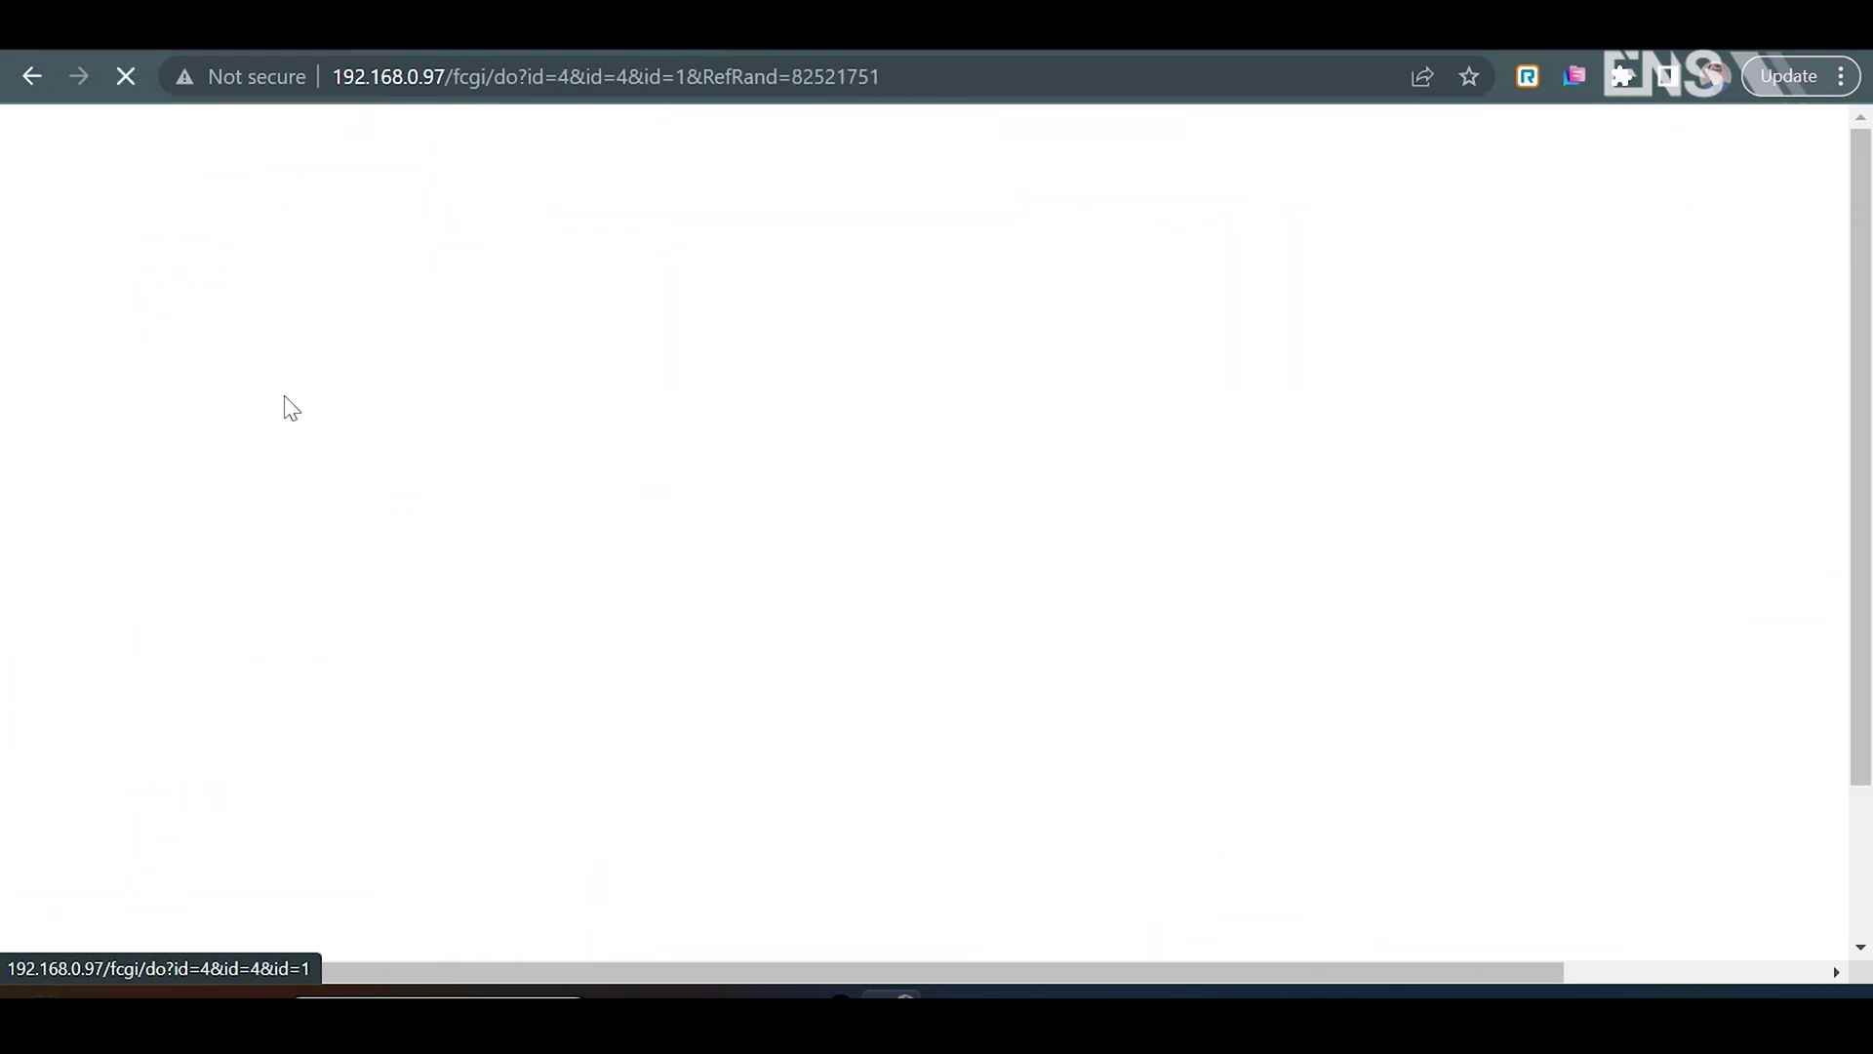
scroll(614, 595, down, 2)
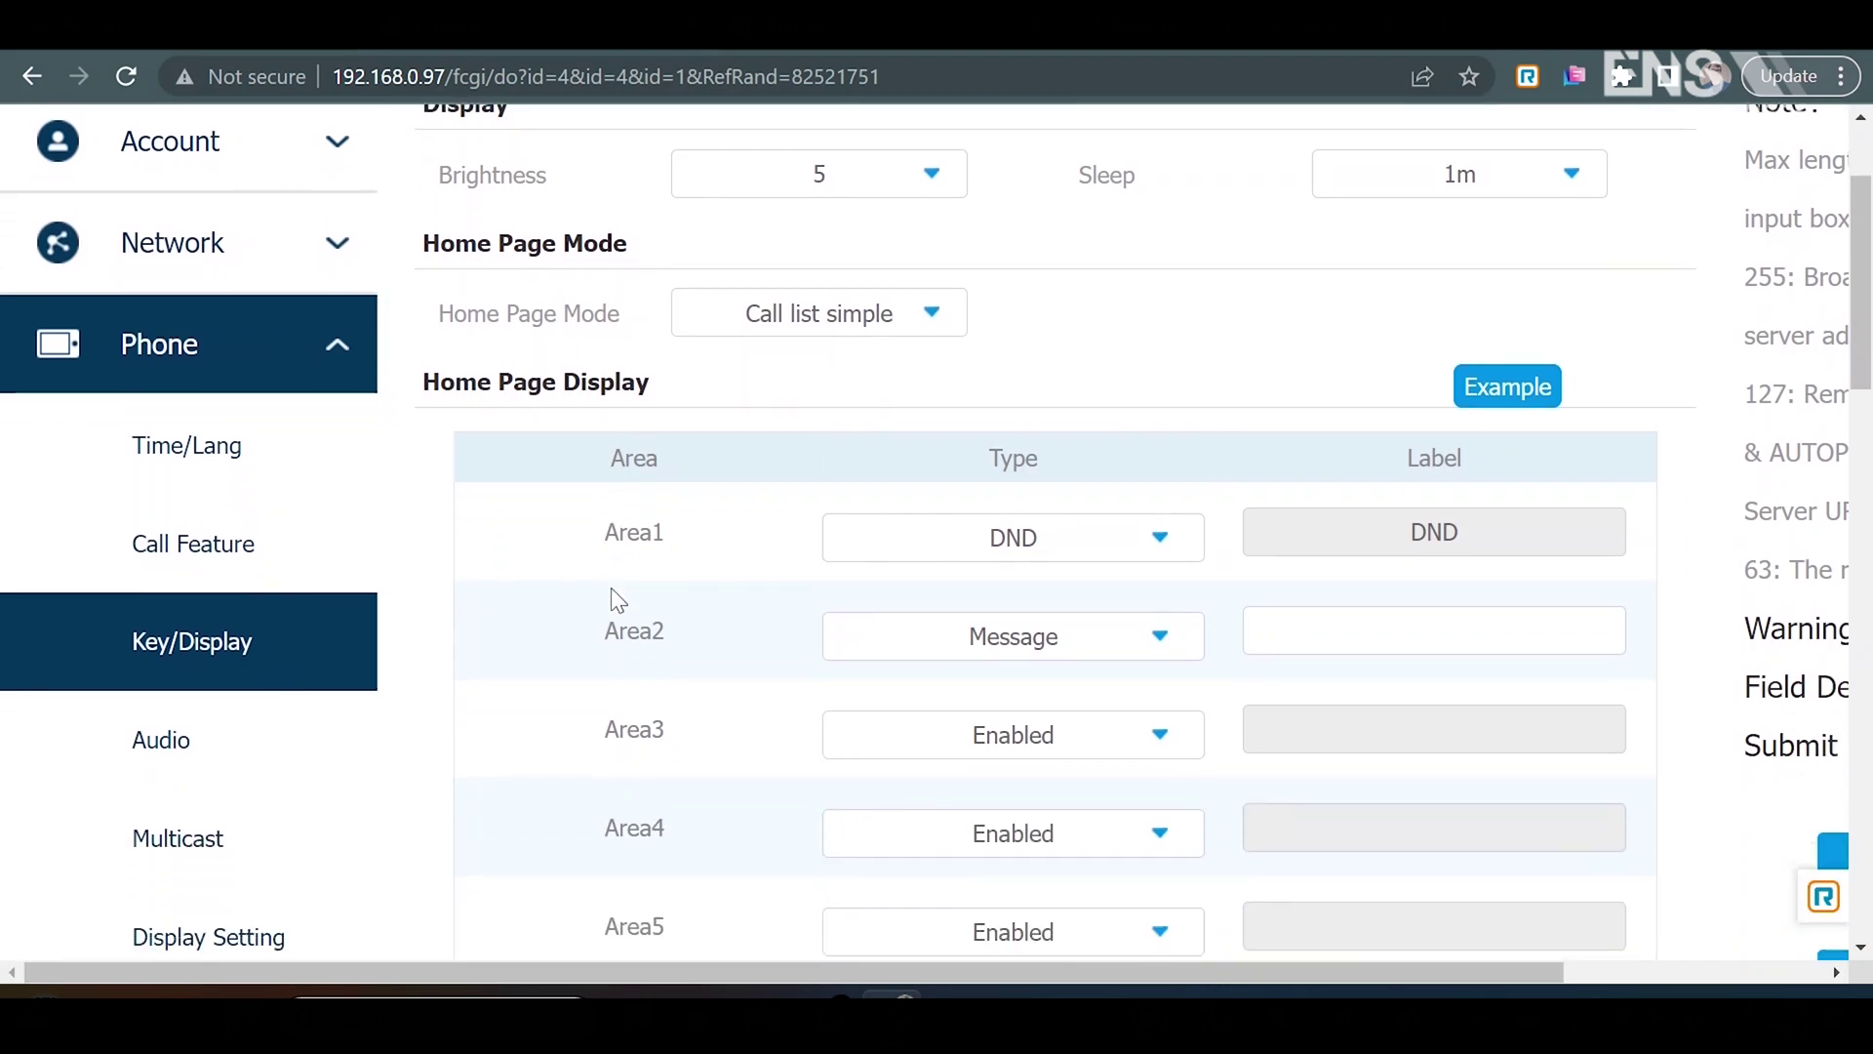
scroll(611, 587, down, 4)
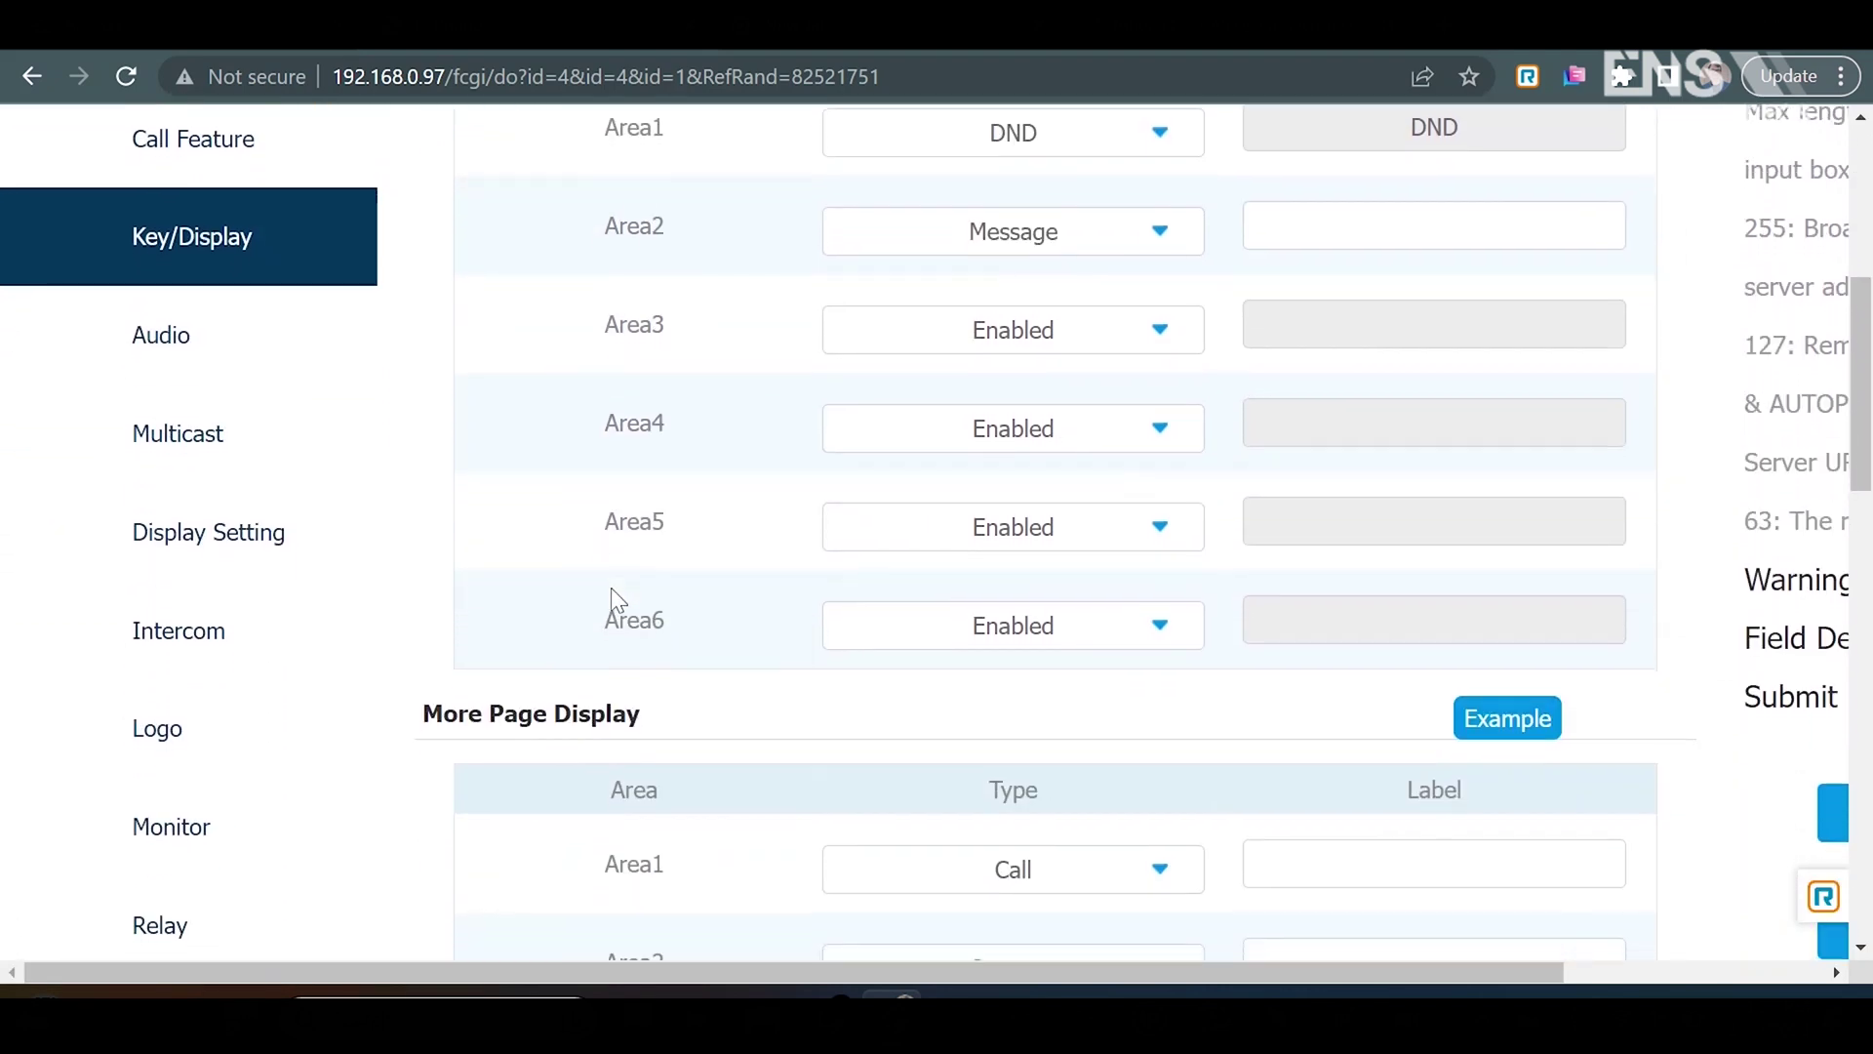
scroll(611, 587, down, 11)
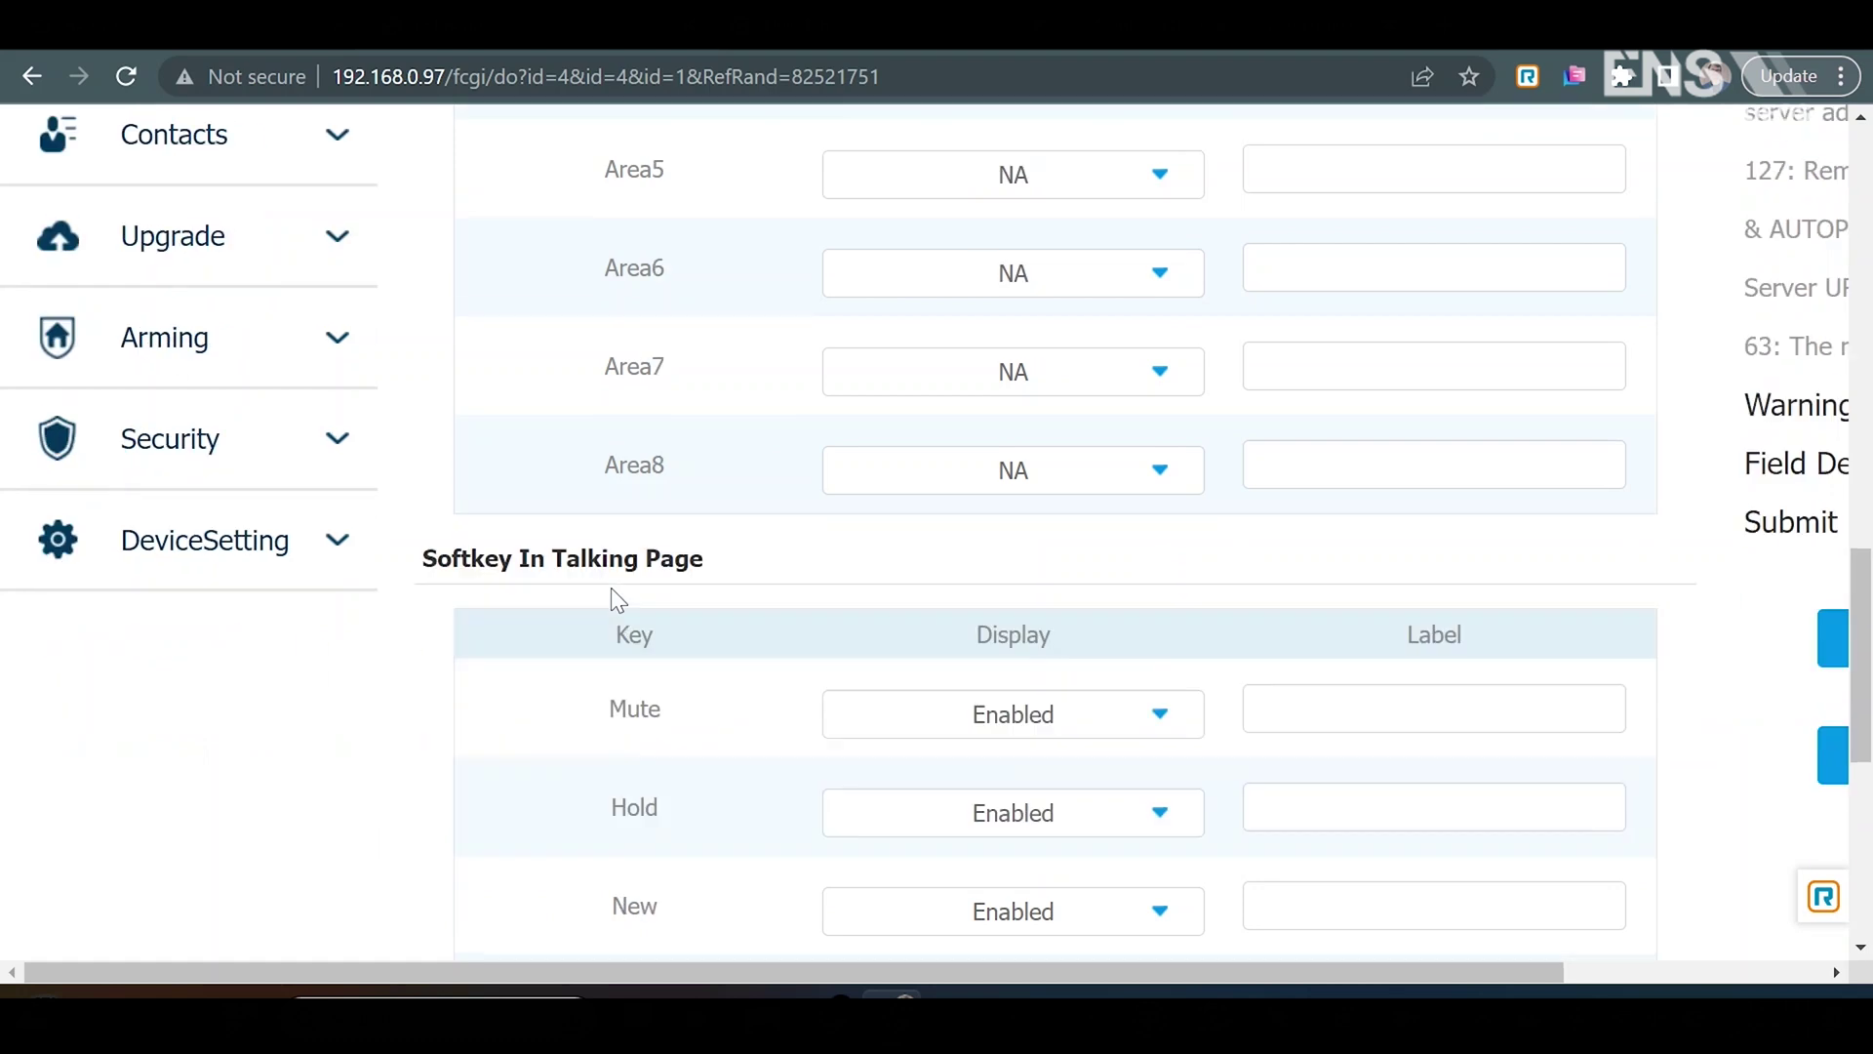
scroll(612, 589, down, 7)
scroll(612, 589, up, 12)
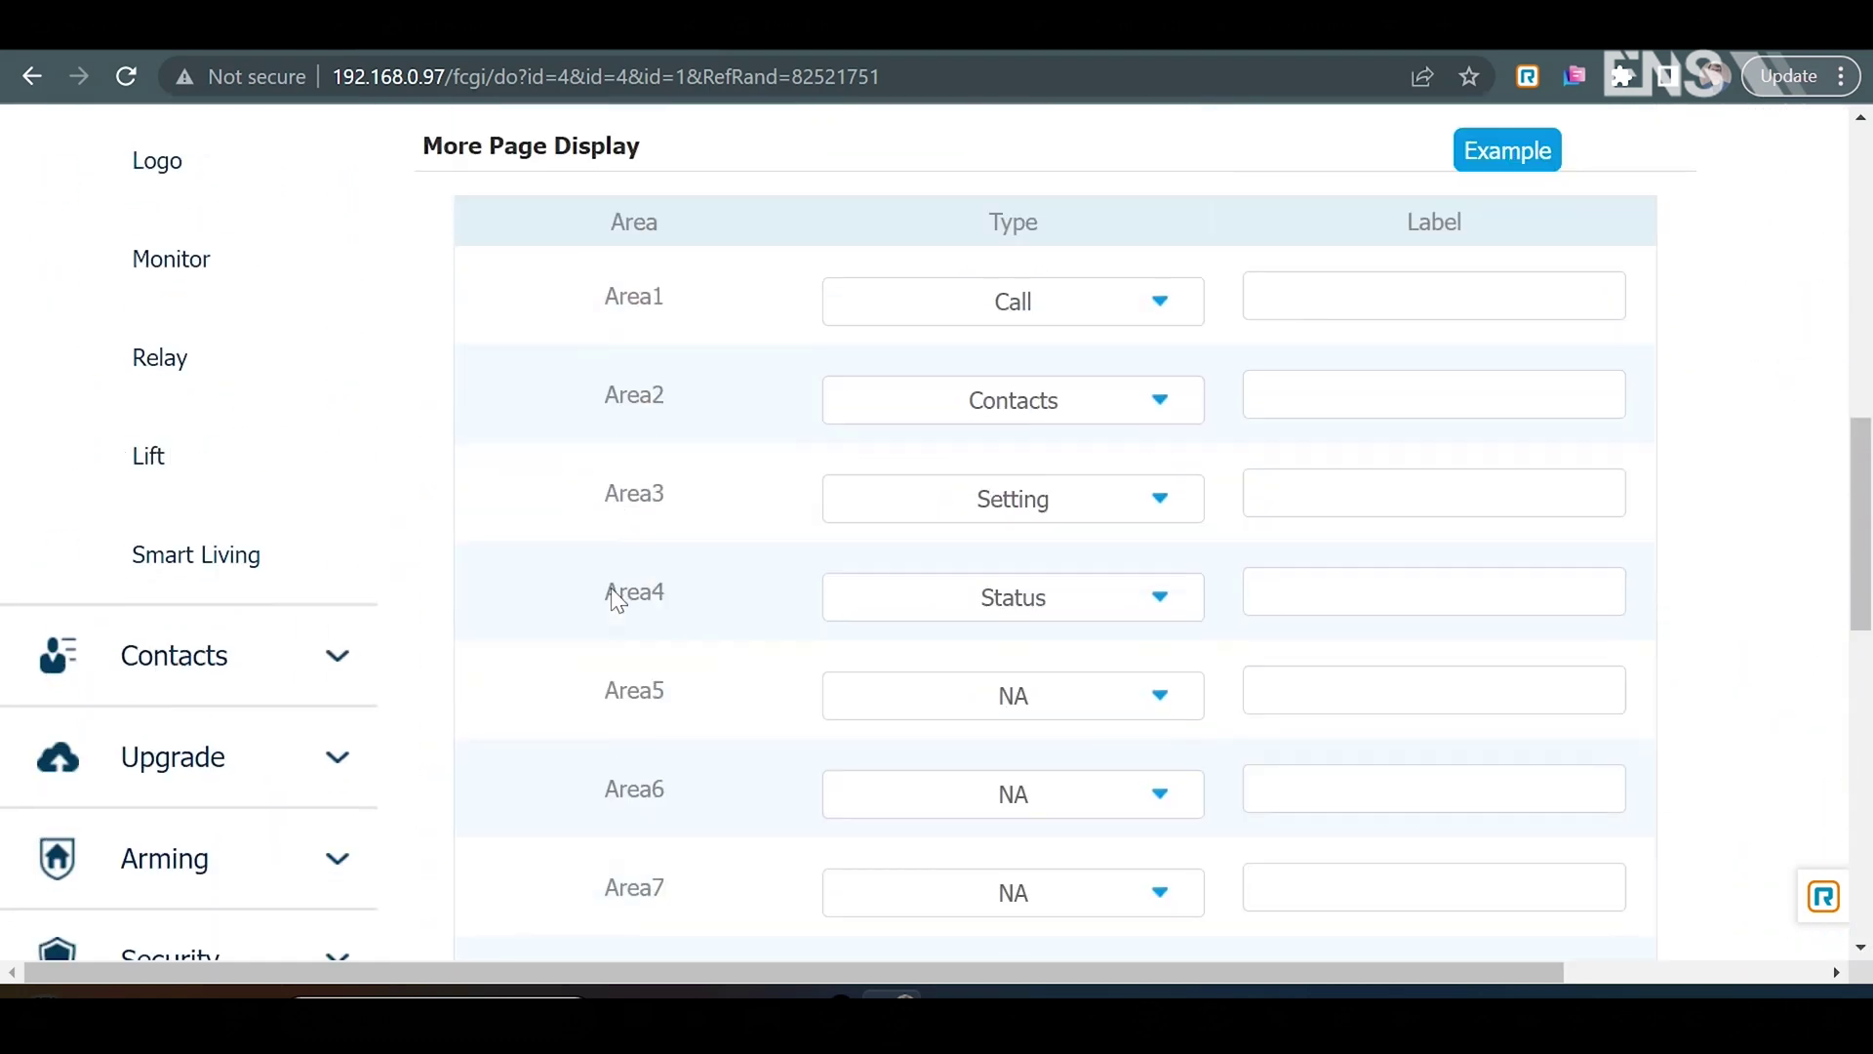
scroll(616, 599, up, 12)
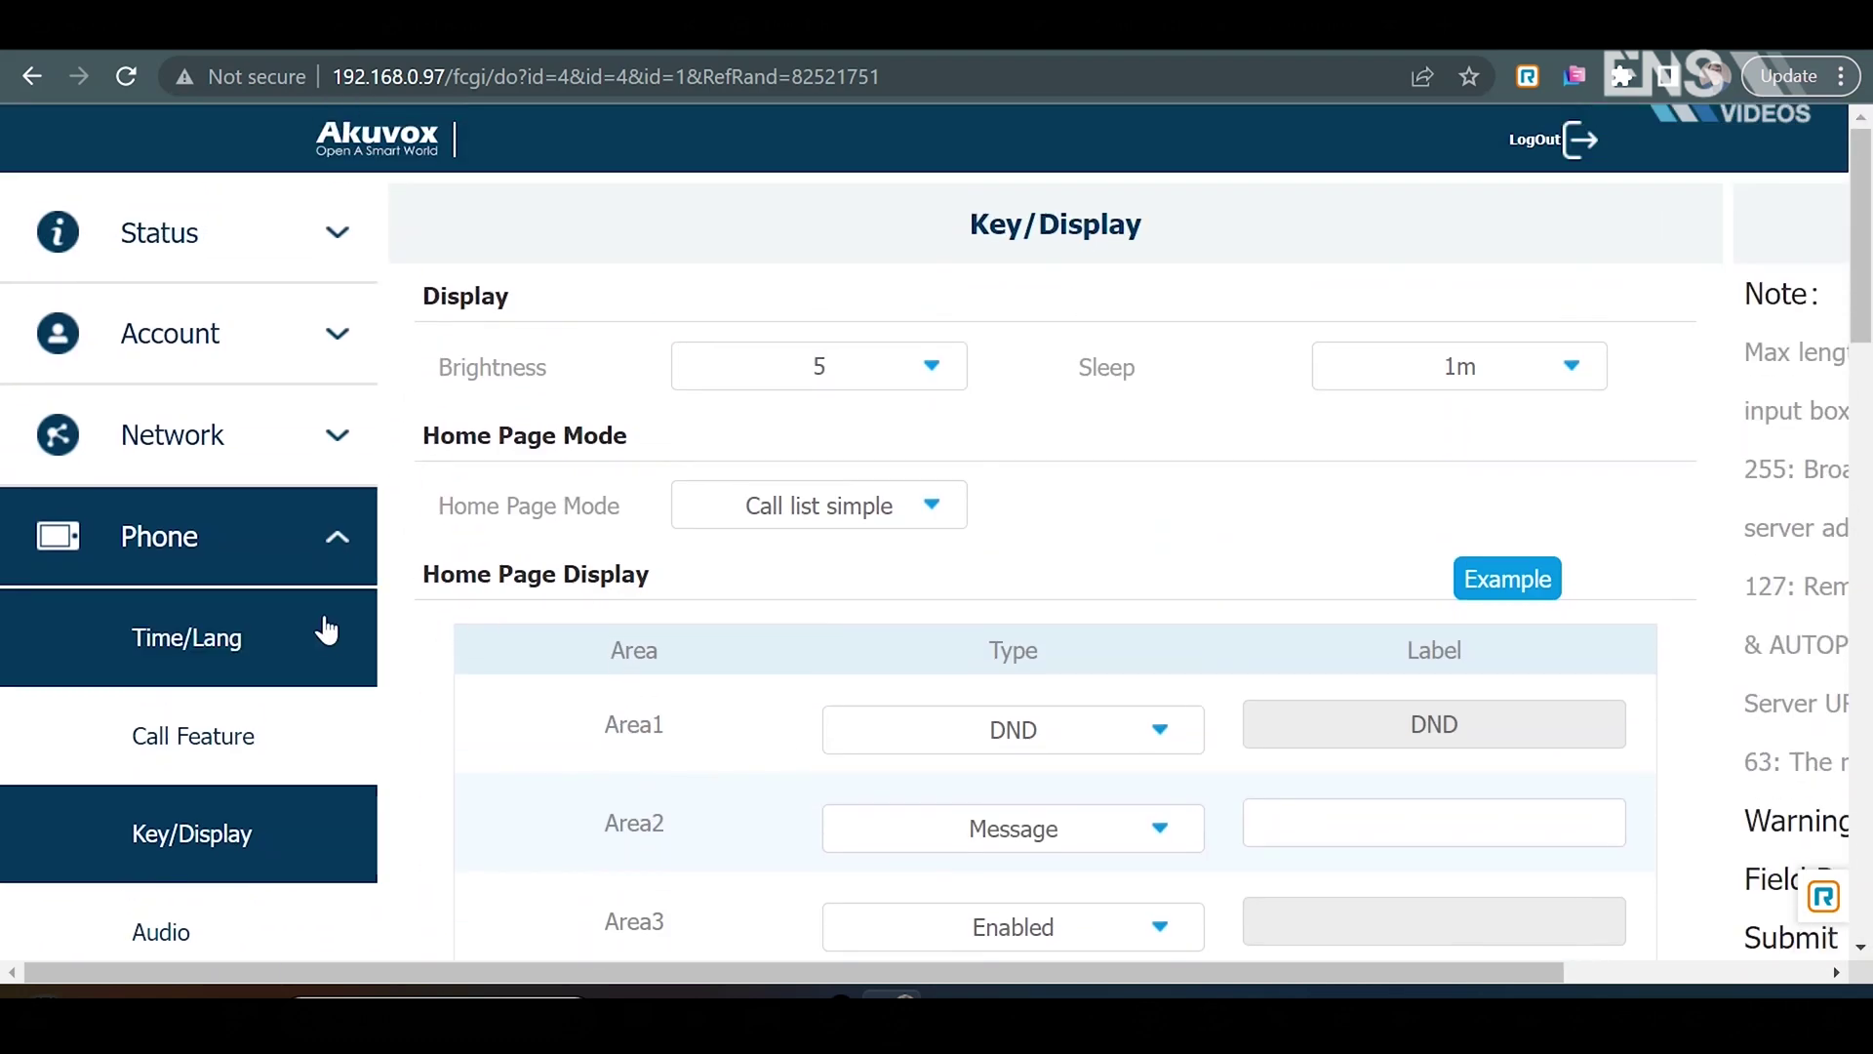
Step: Review the Phone Time/Lang settings page
click(323, 629)
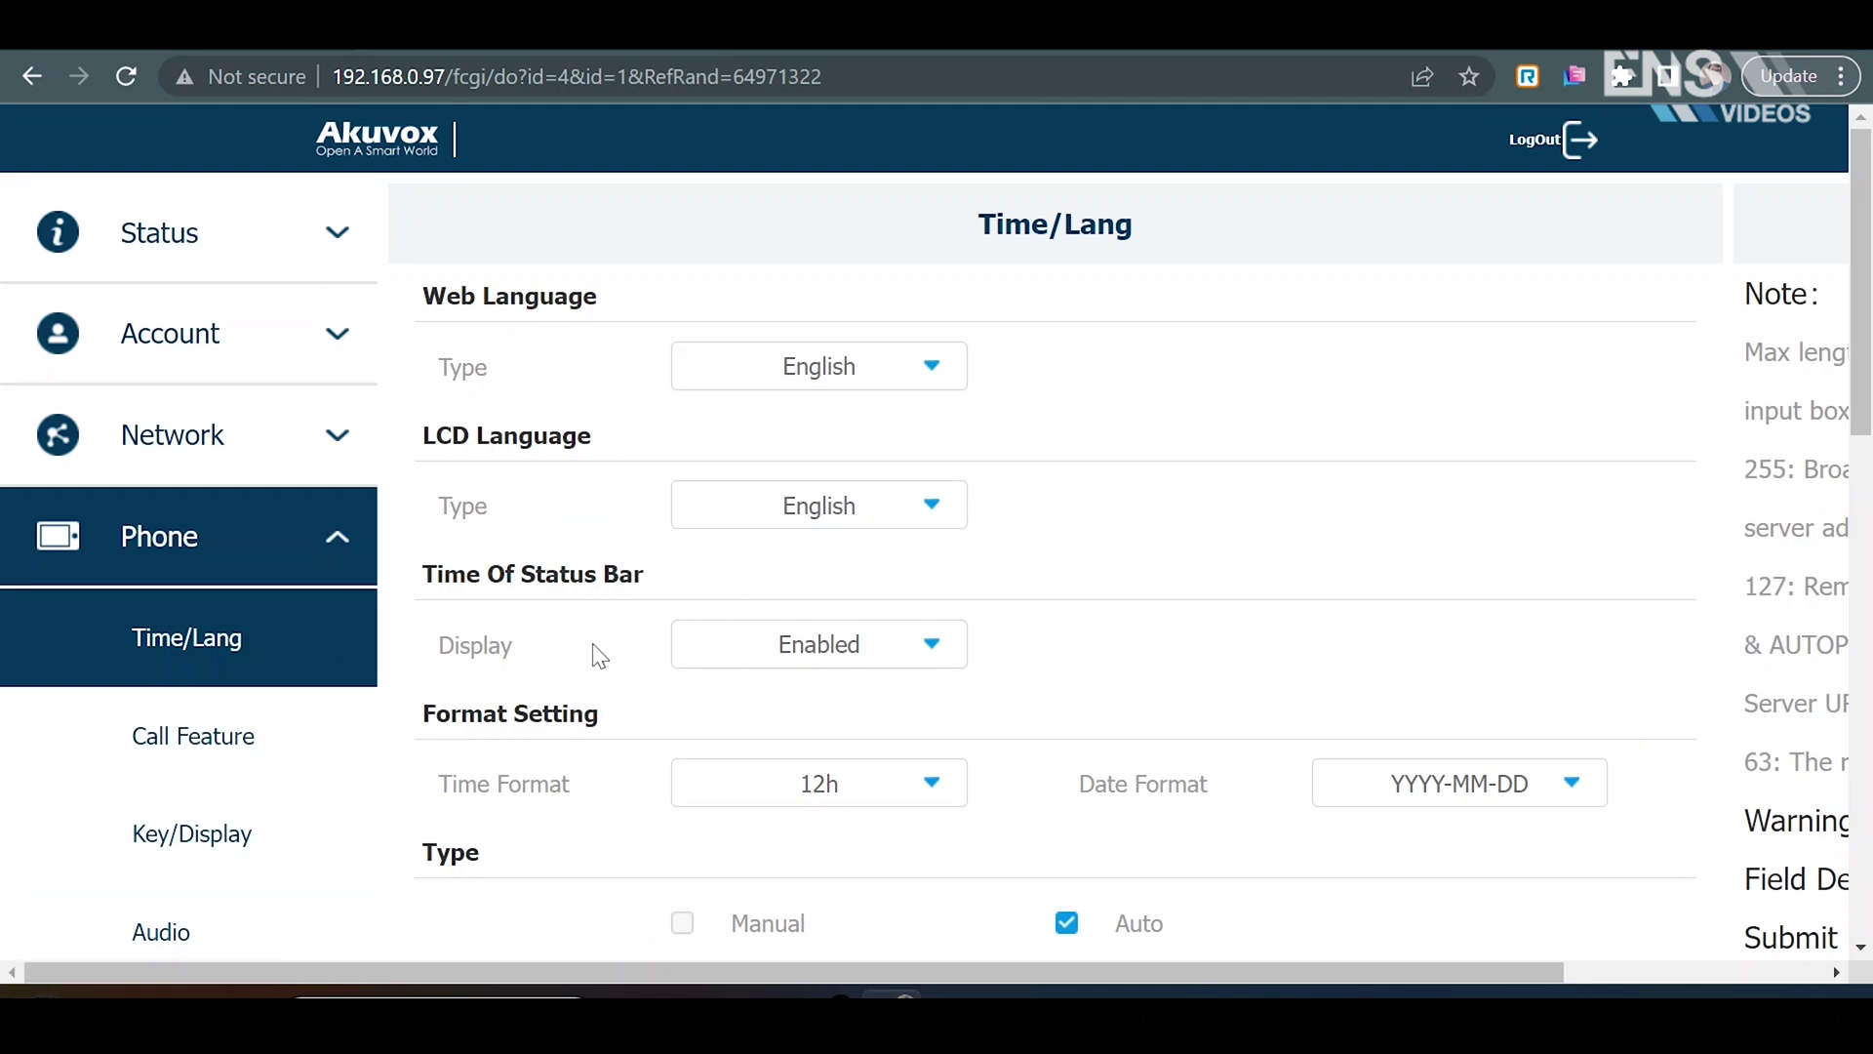
scroll(600, 655, down, 3)
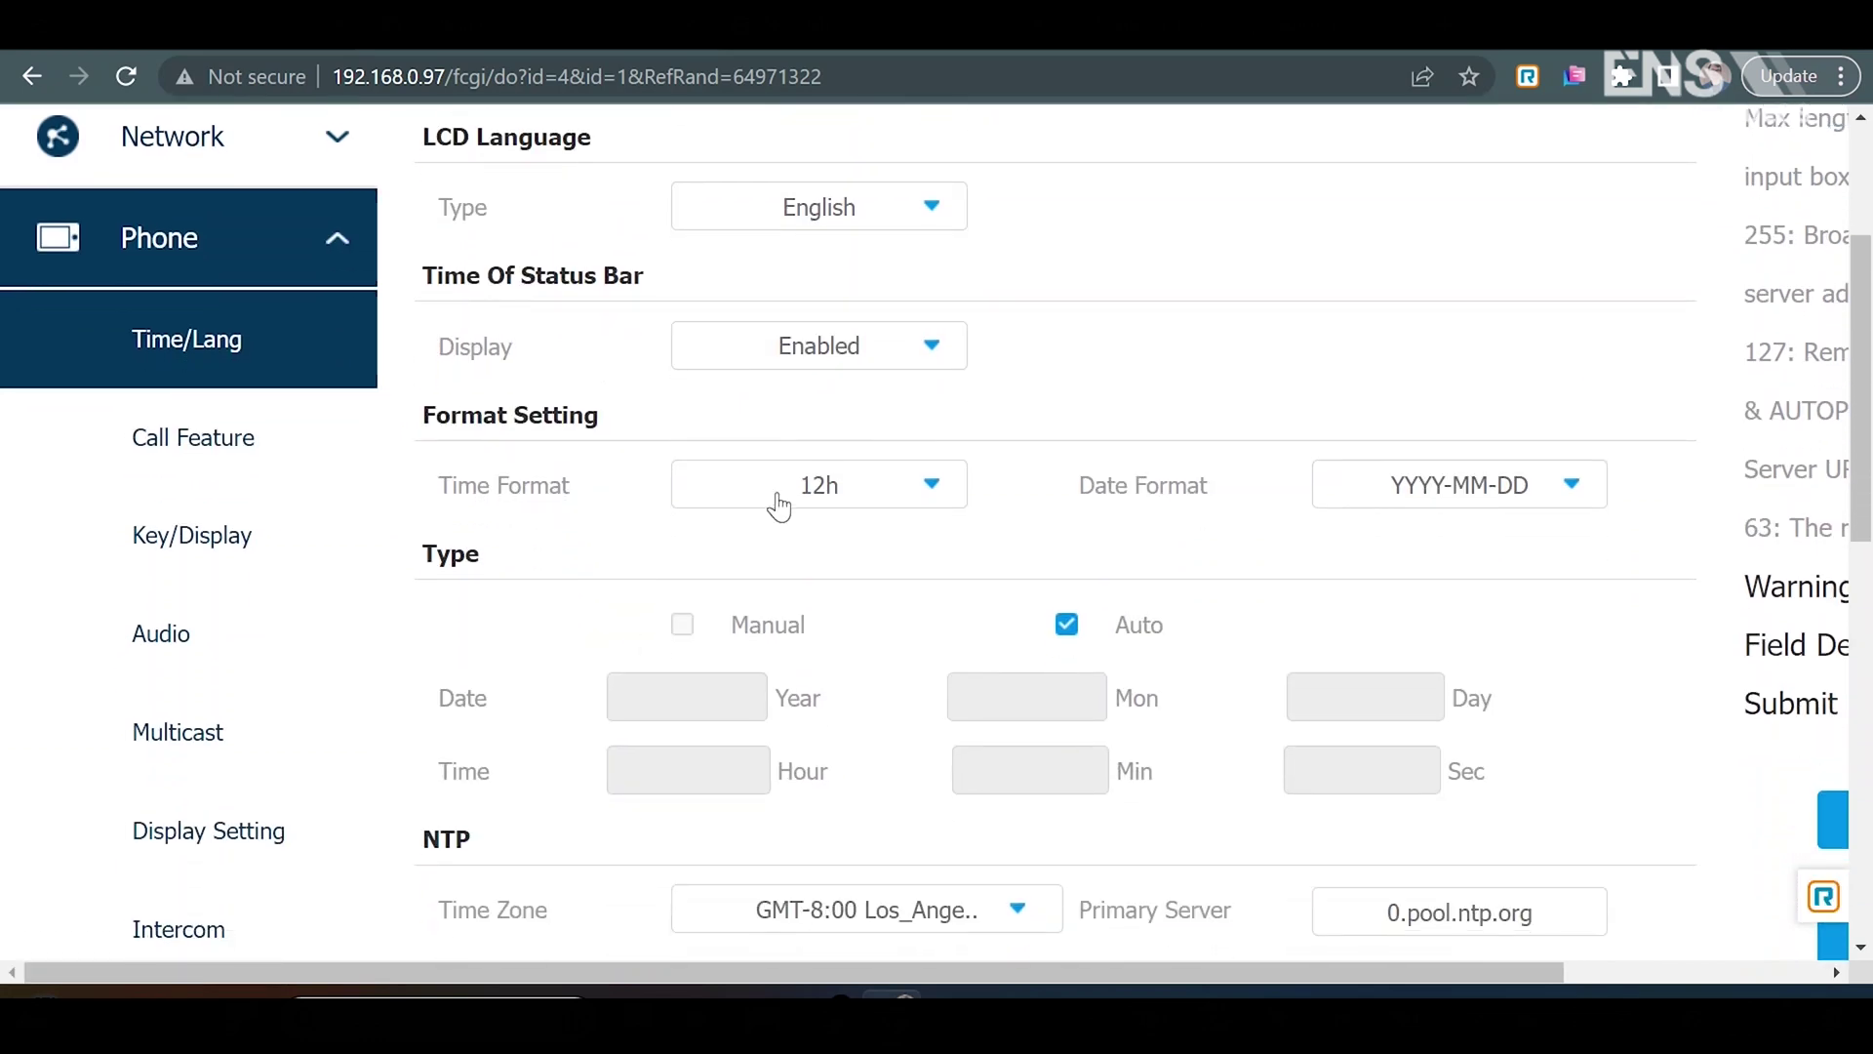
scroll(832, 554, down, 9)
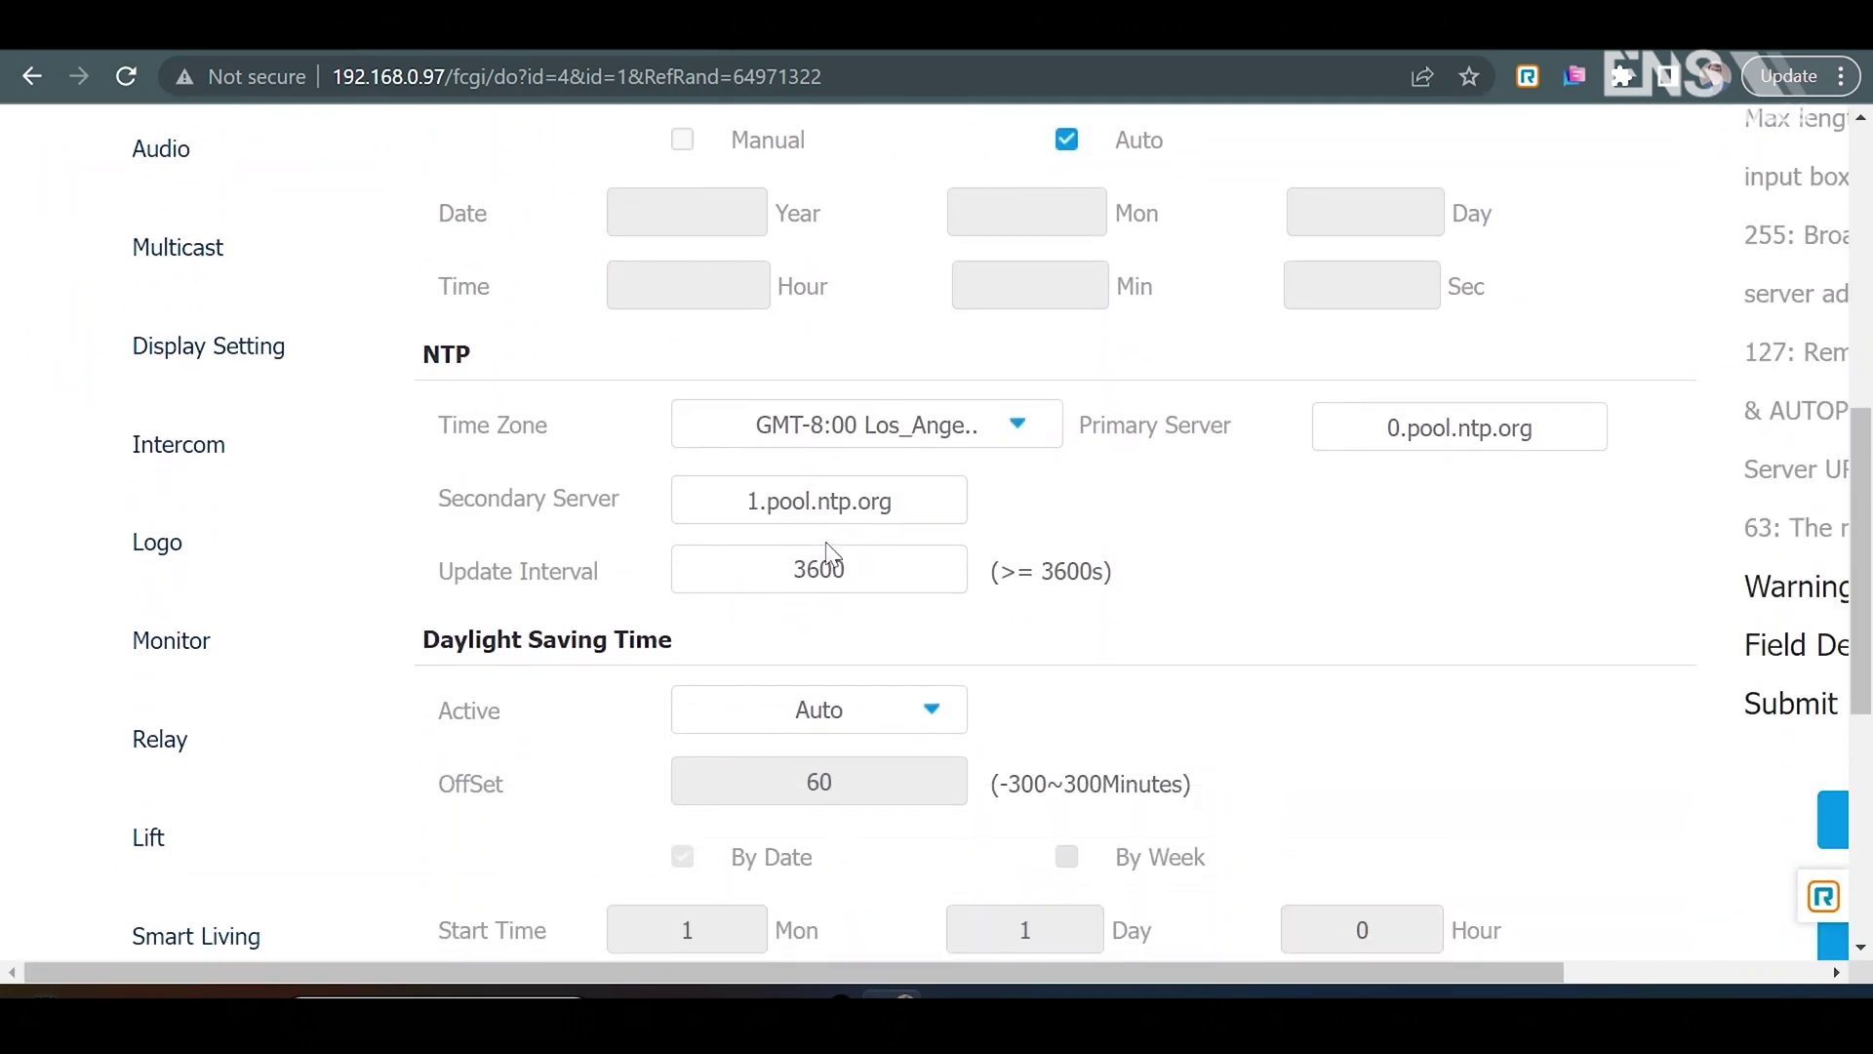
scroll(832, 554, up, 12)
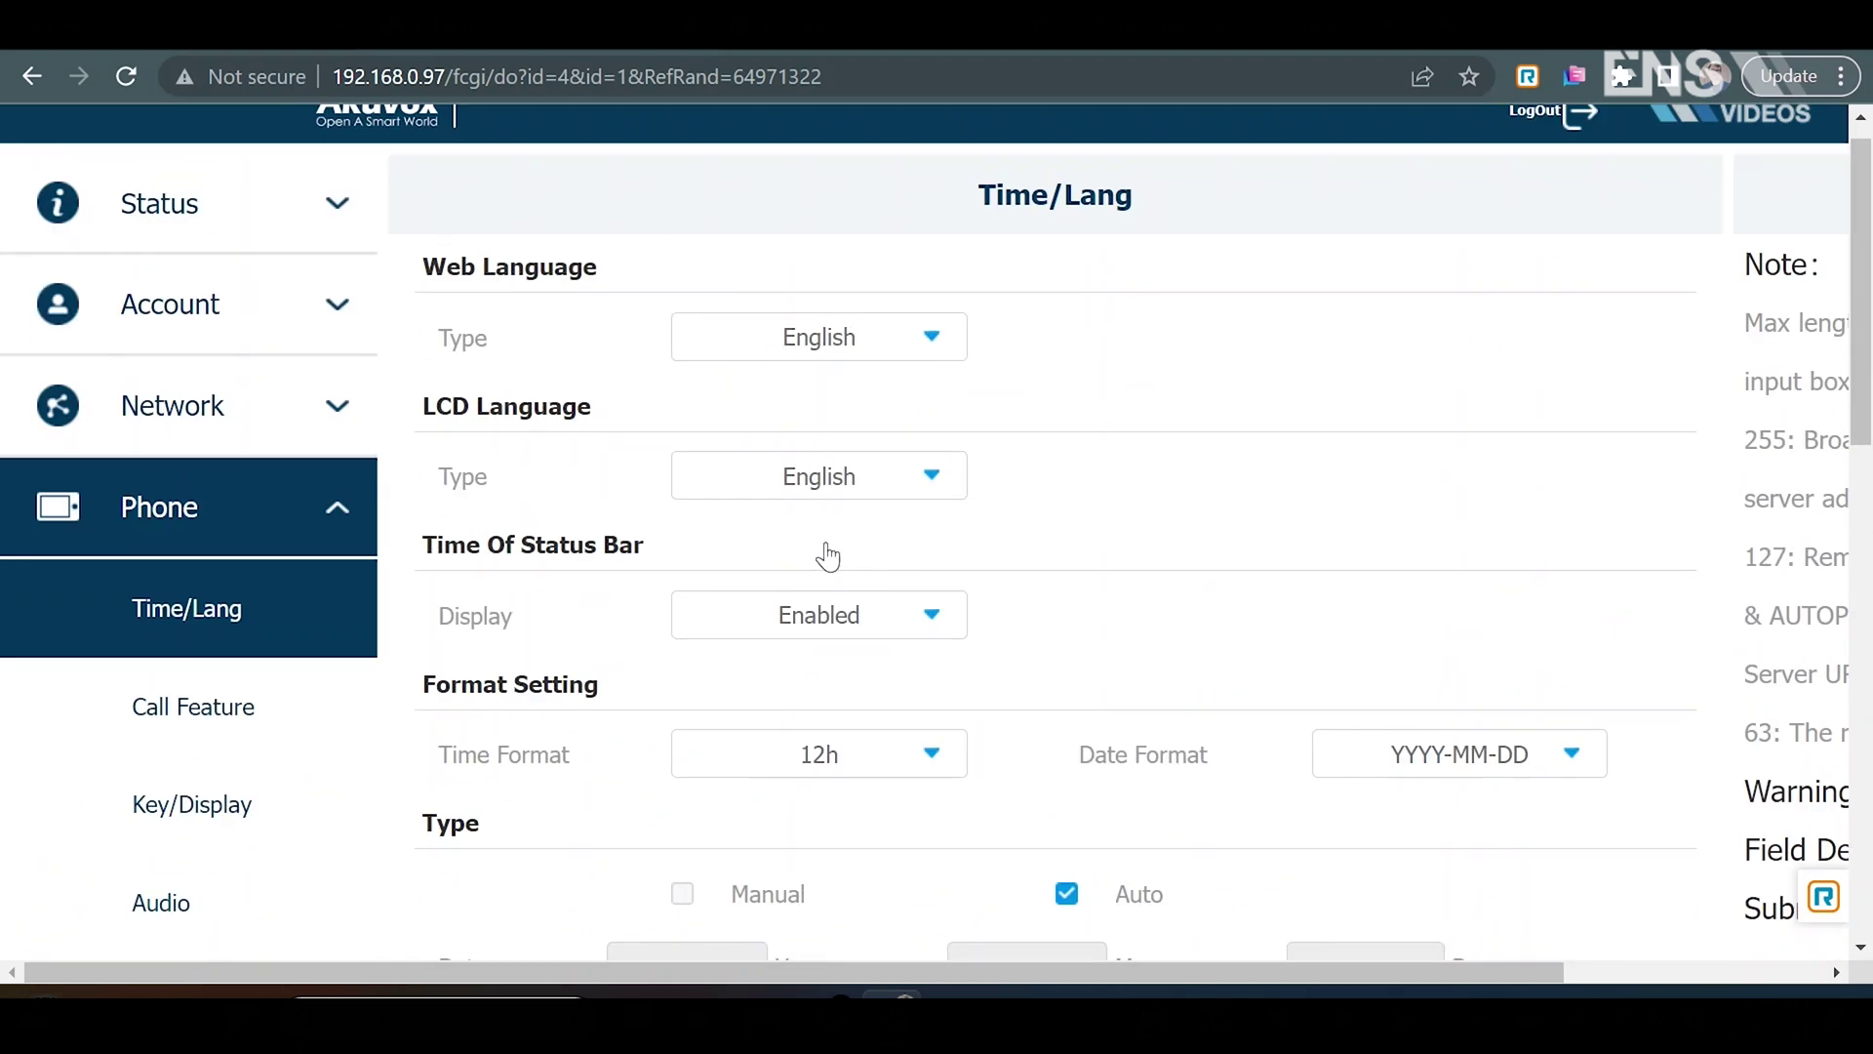
Step: Review the basic network settings and the basic SIP account settings
click(271, 472)
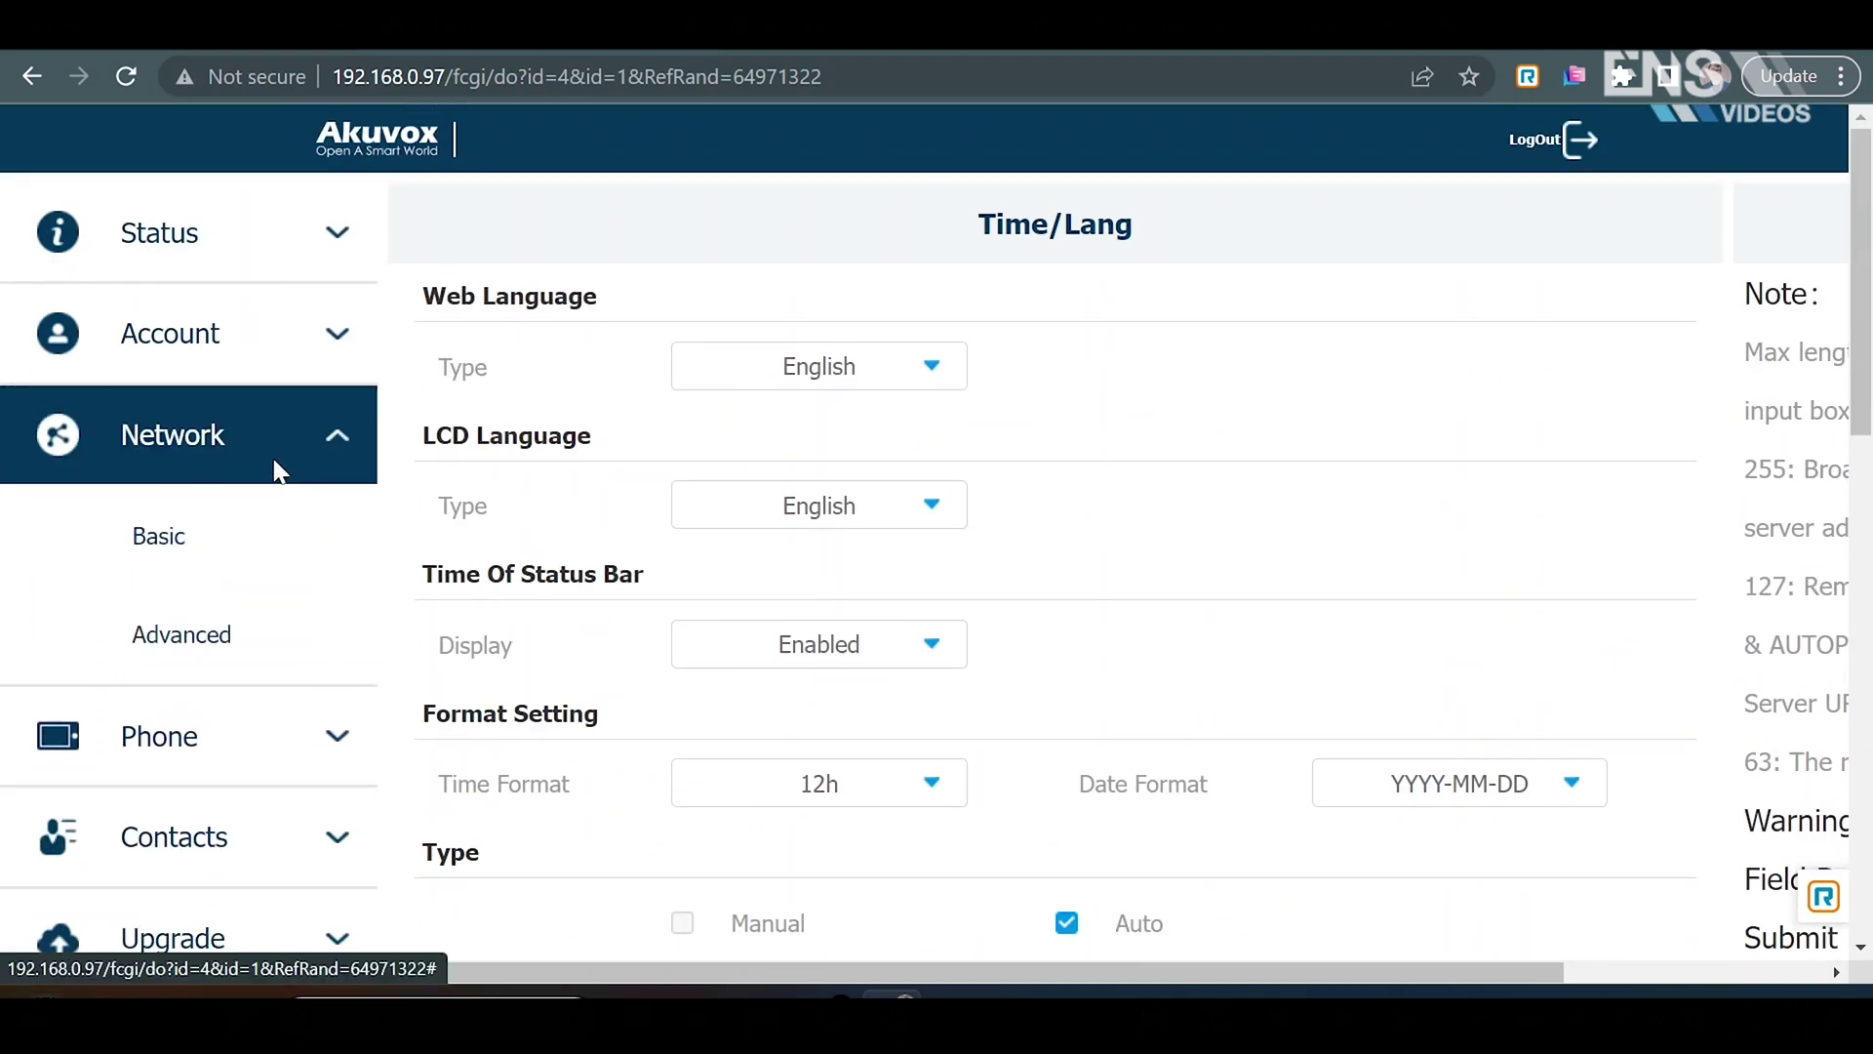
click(256, 537)
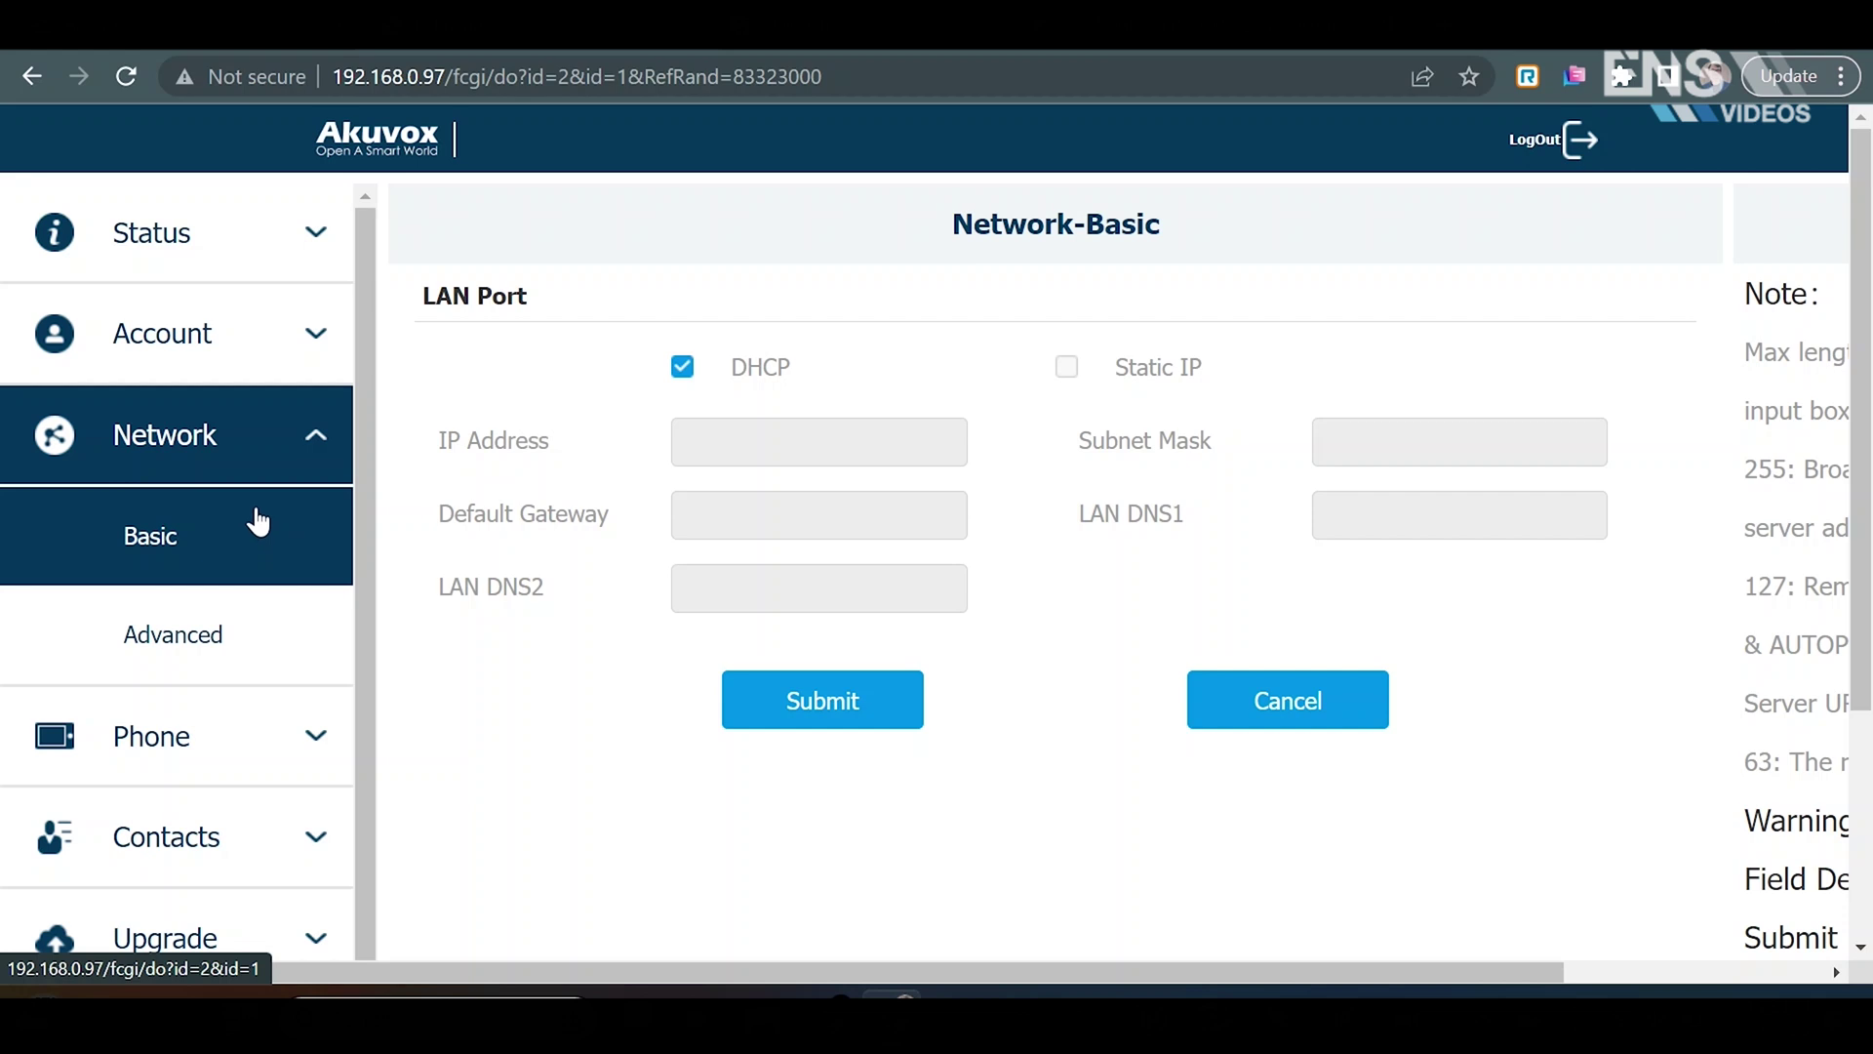
click(266, 356)
click(241, 440)
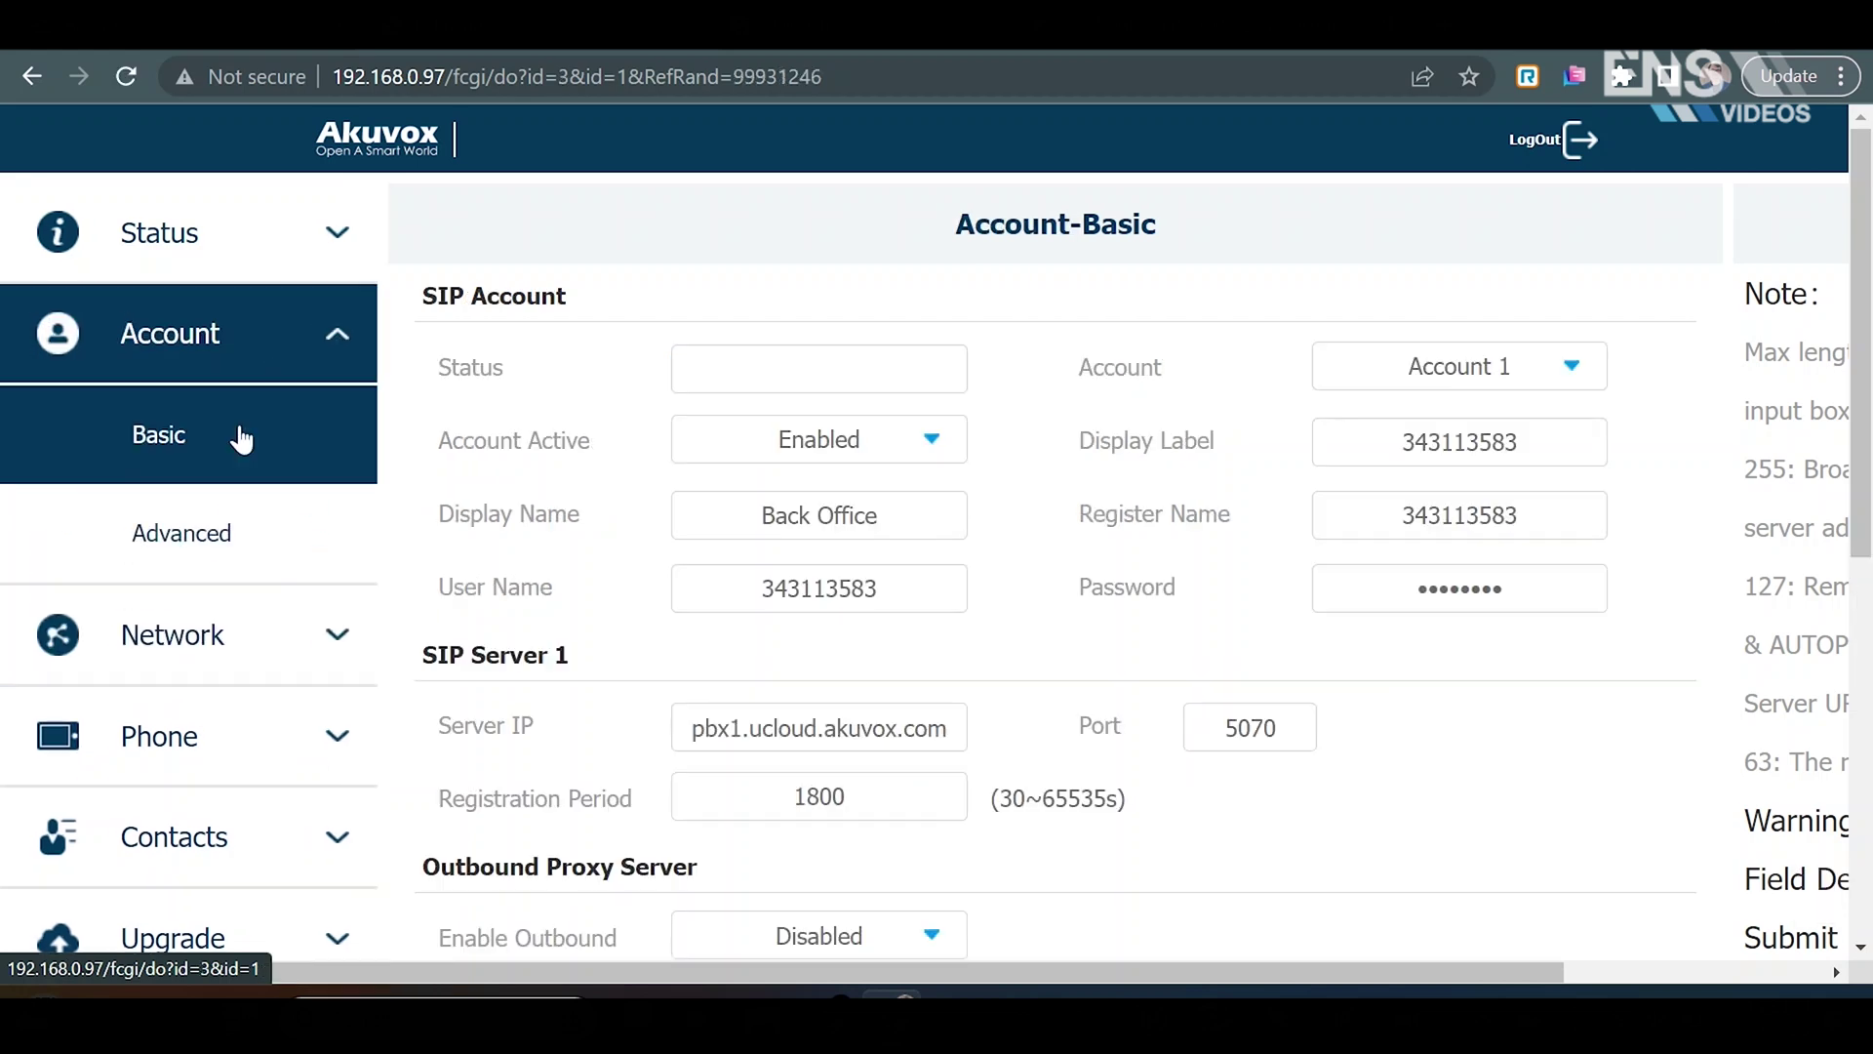
scroll(509, 611, down, 3)
scroll(509, 612, down, 2)
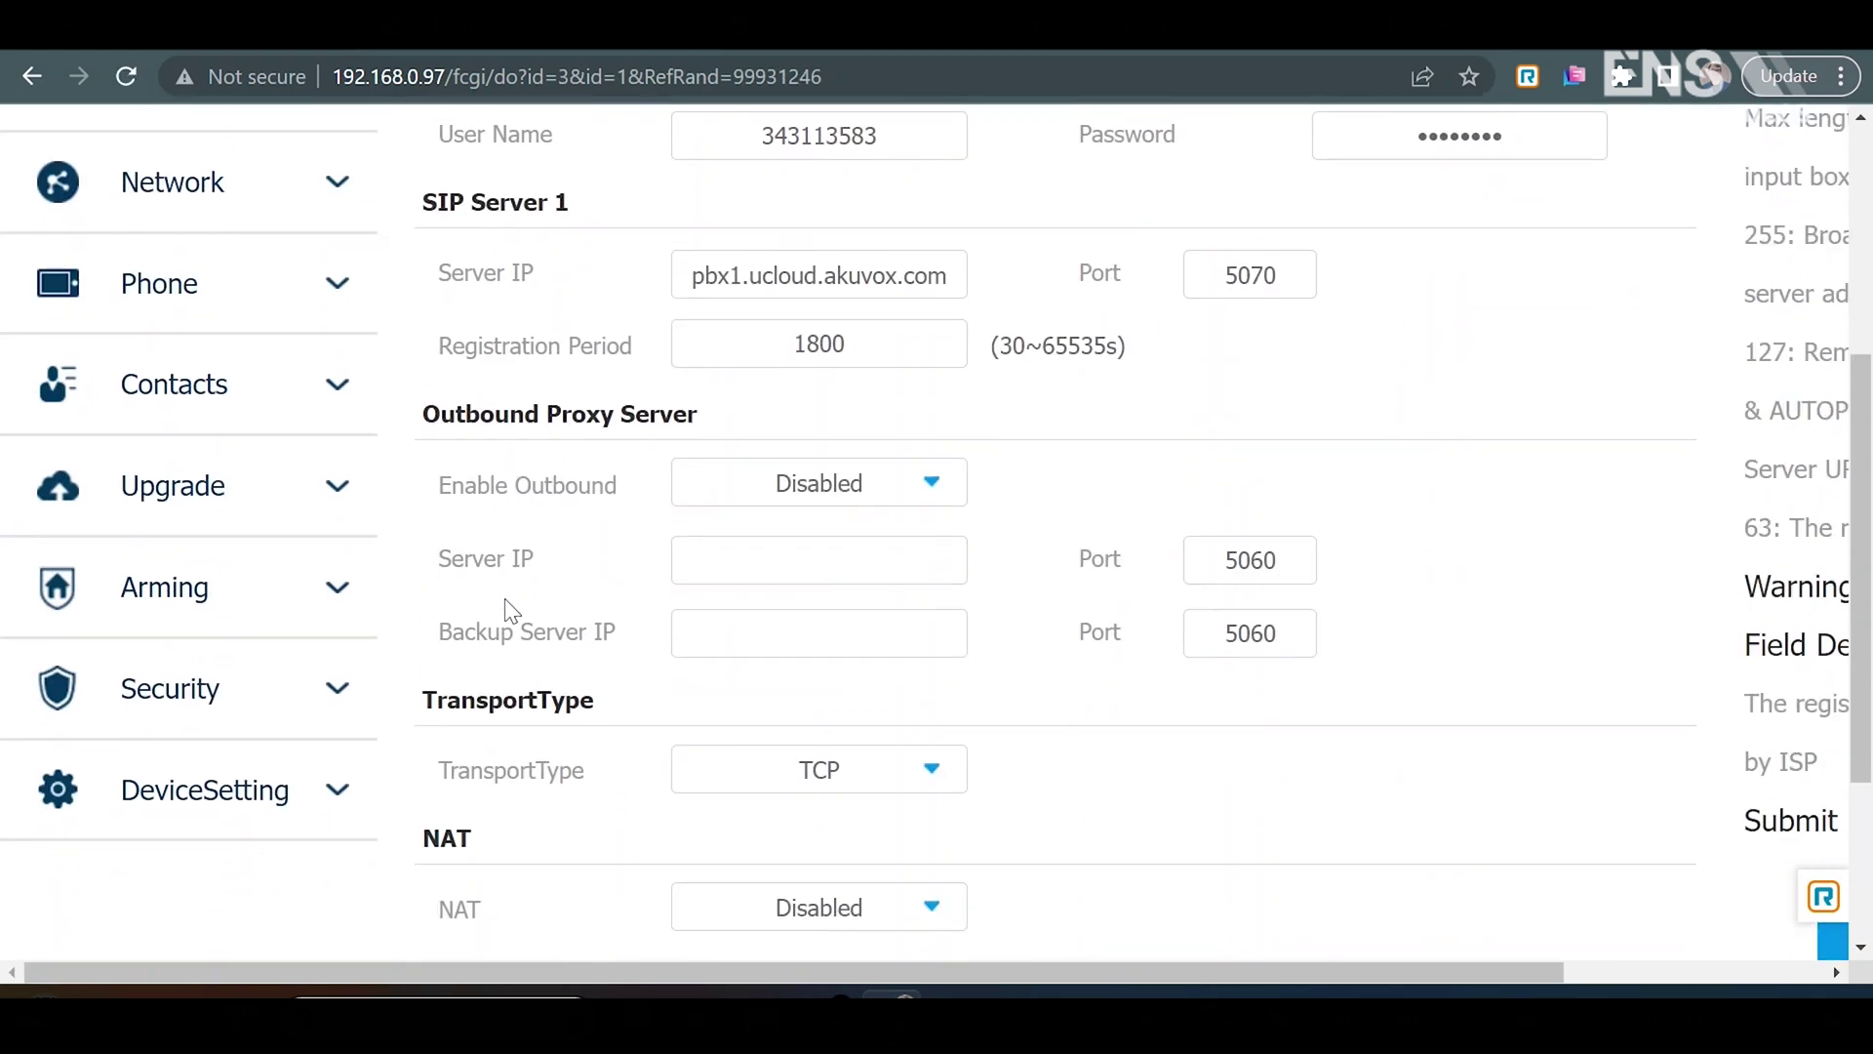
Step: Check the relay settings: DTMF codes 1–3 set to # and no HTTP remote relays
click(339, 297)
scroll(280, 506, down, 2)
scroll(227, 692, down, 4)
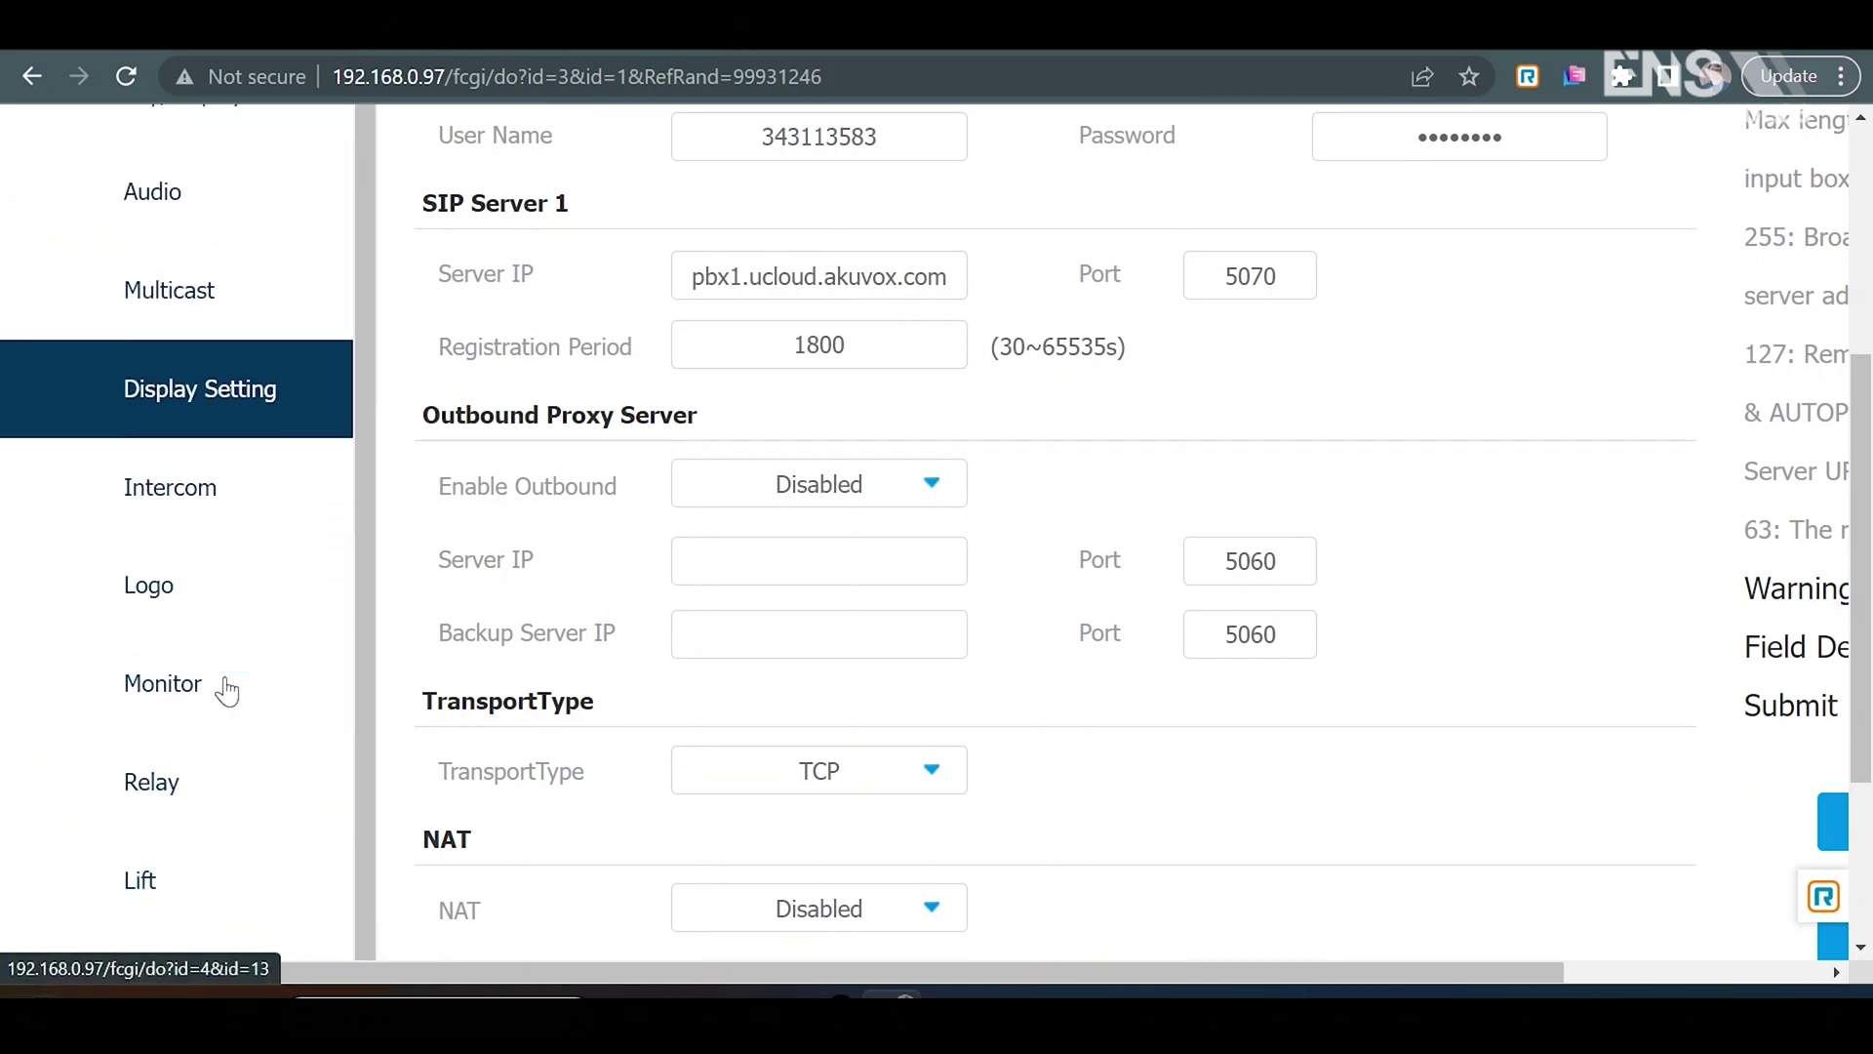
click(226, 690)
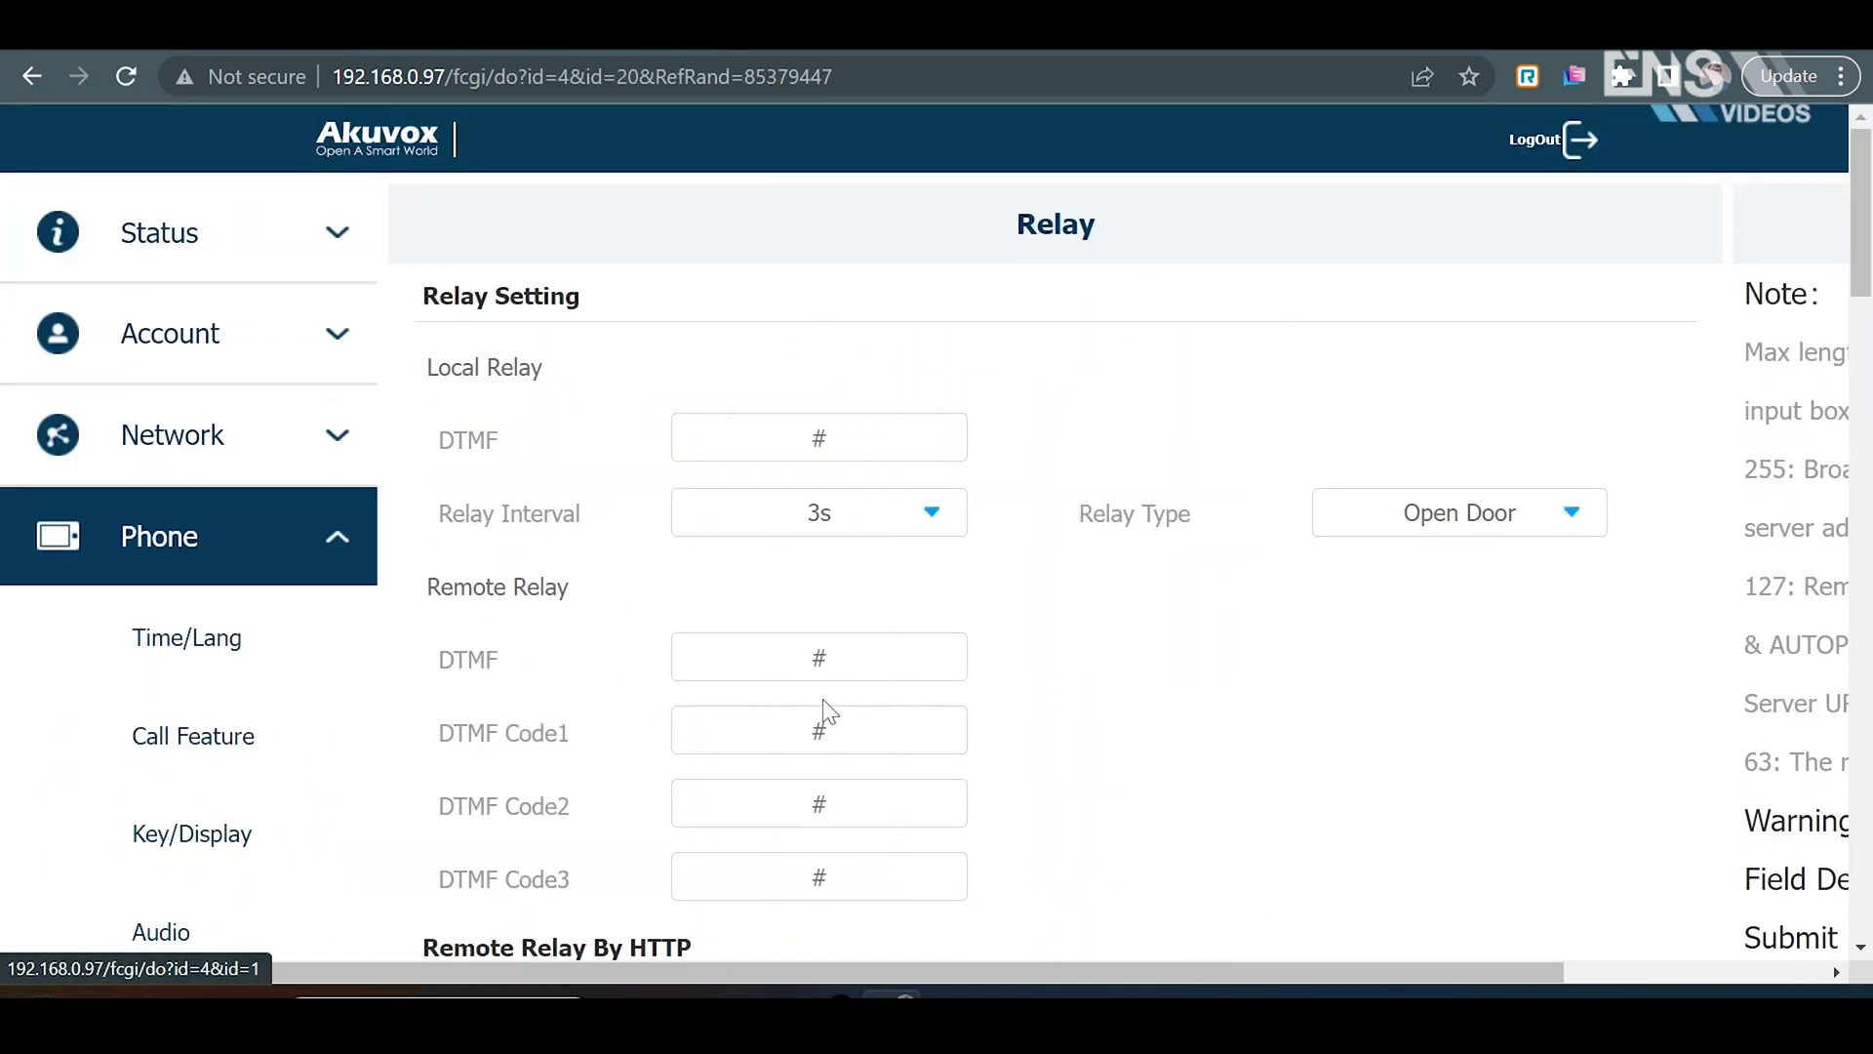
scroll(829, 717, down, 3)
scroll(843, 727, down, 10)
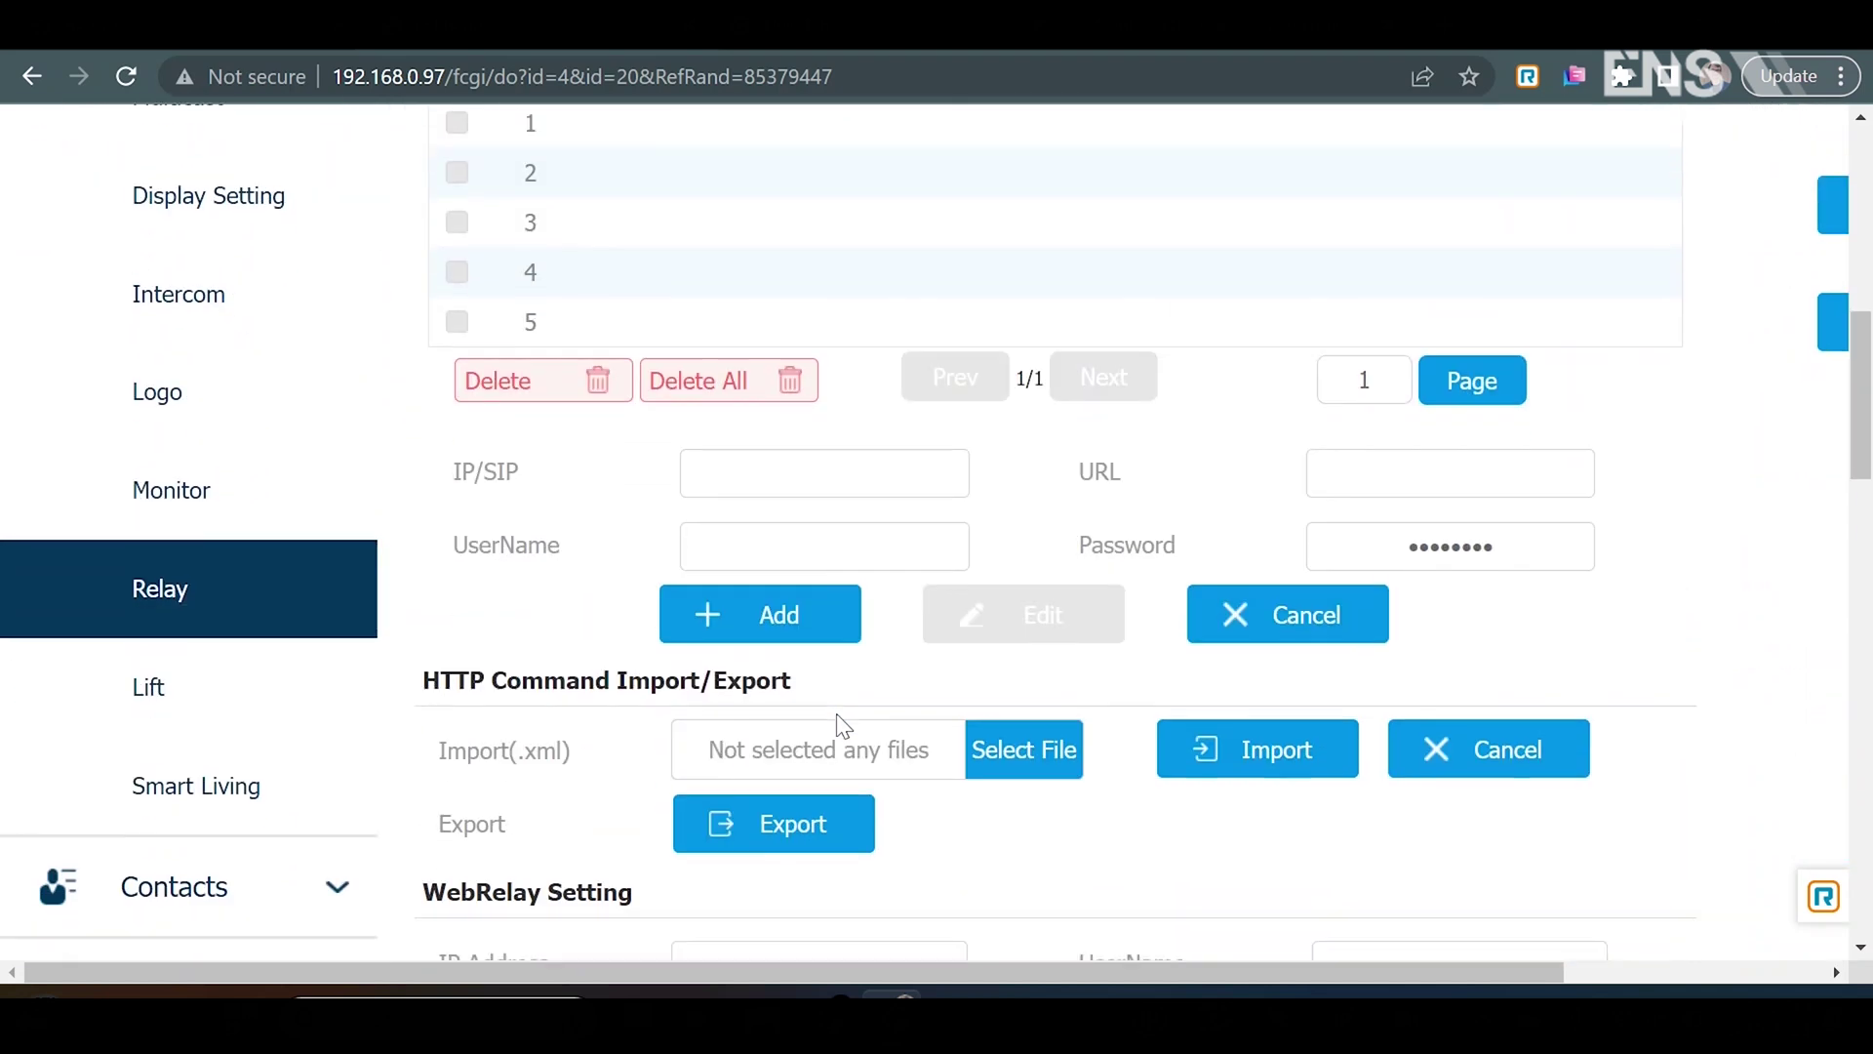
scroll(835, 712, up, 15)
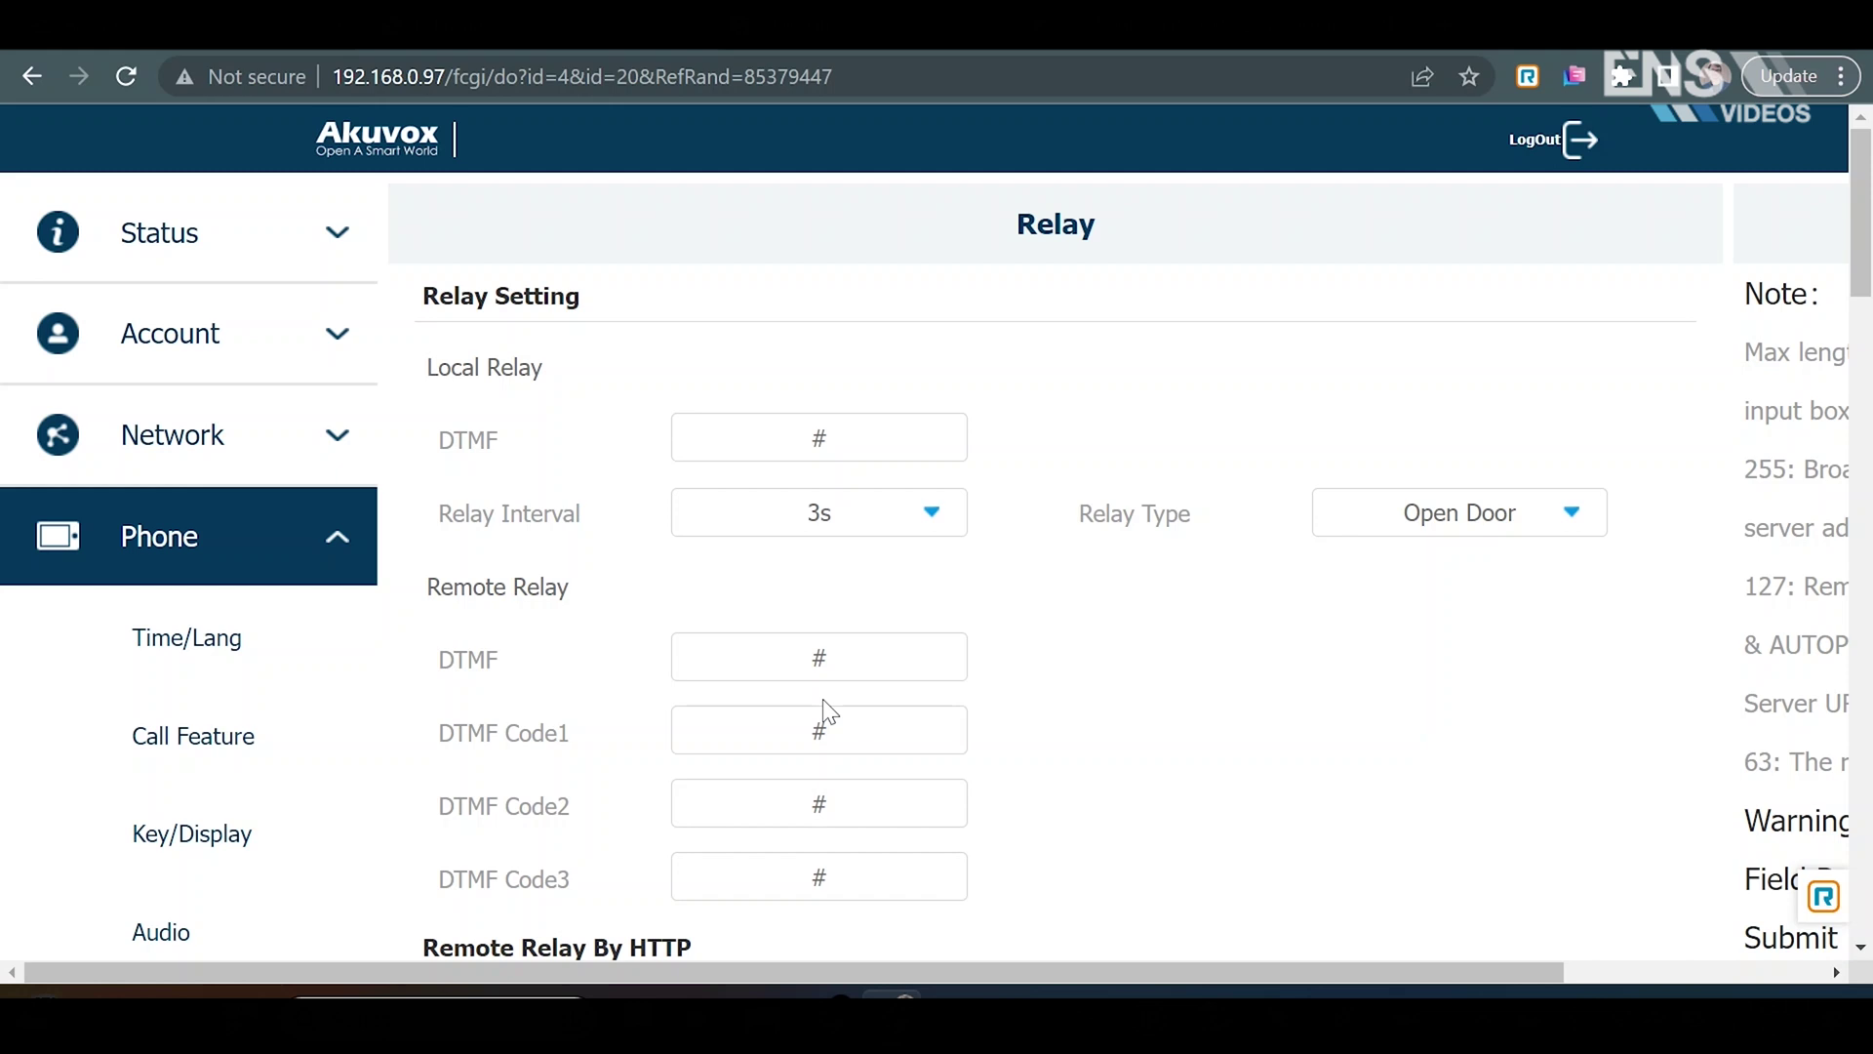
scroll(249, 818, down, 5)
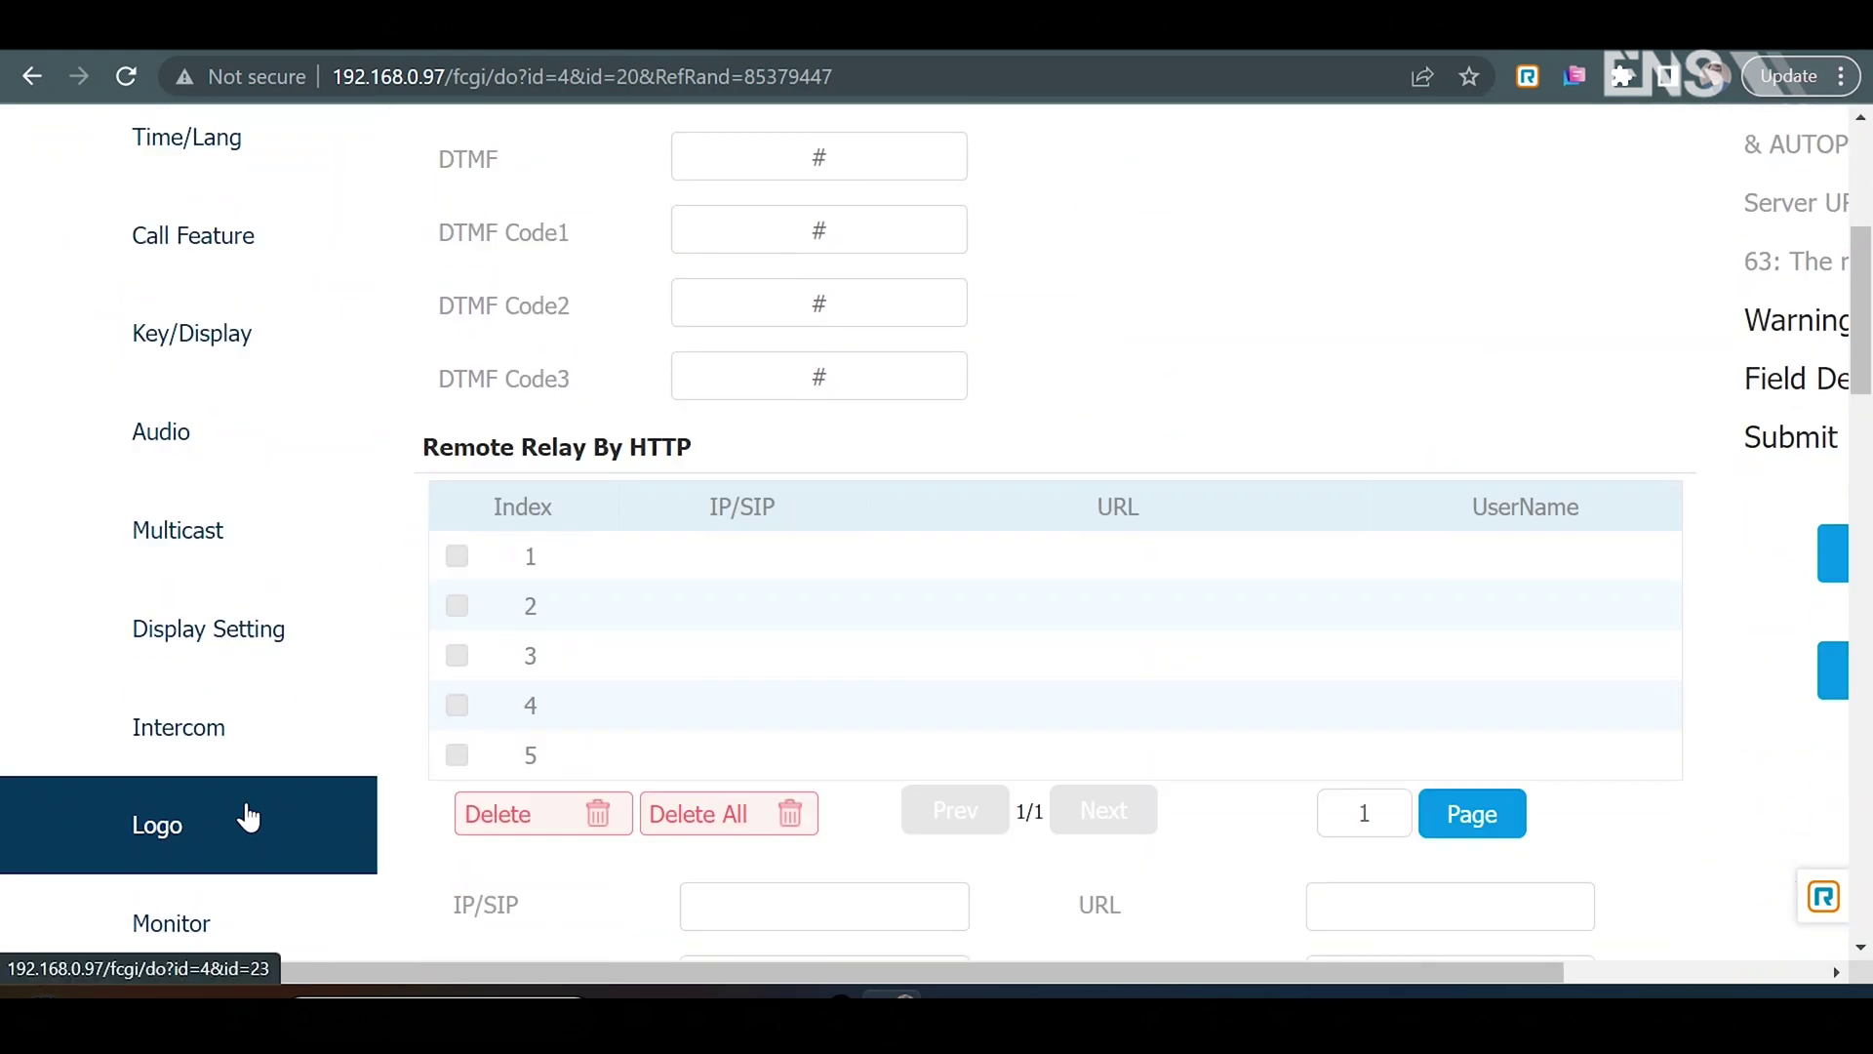
scroll(249, 817, down, 3)
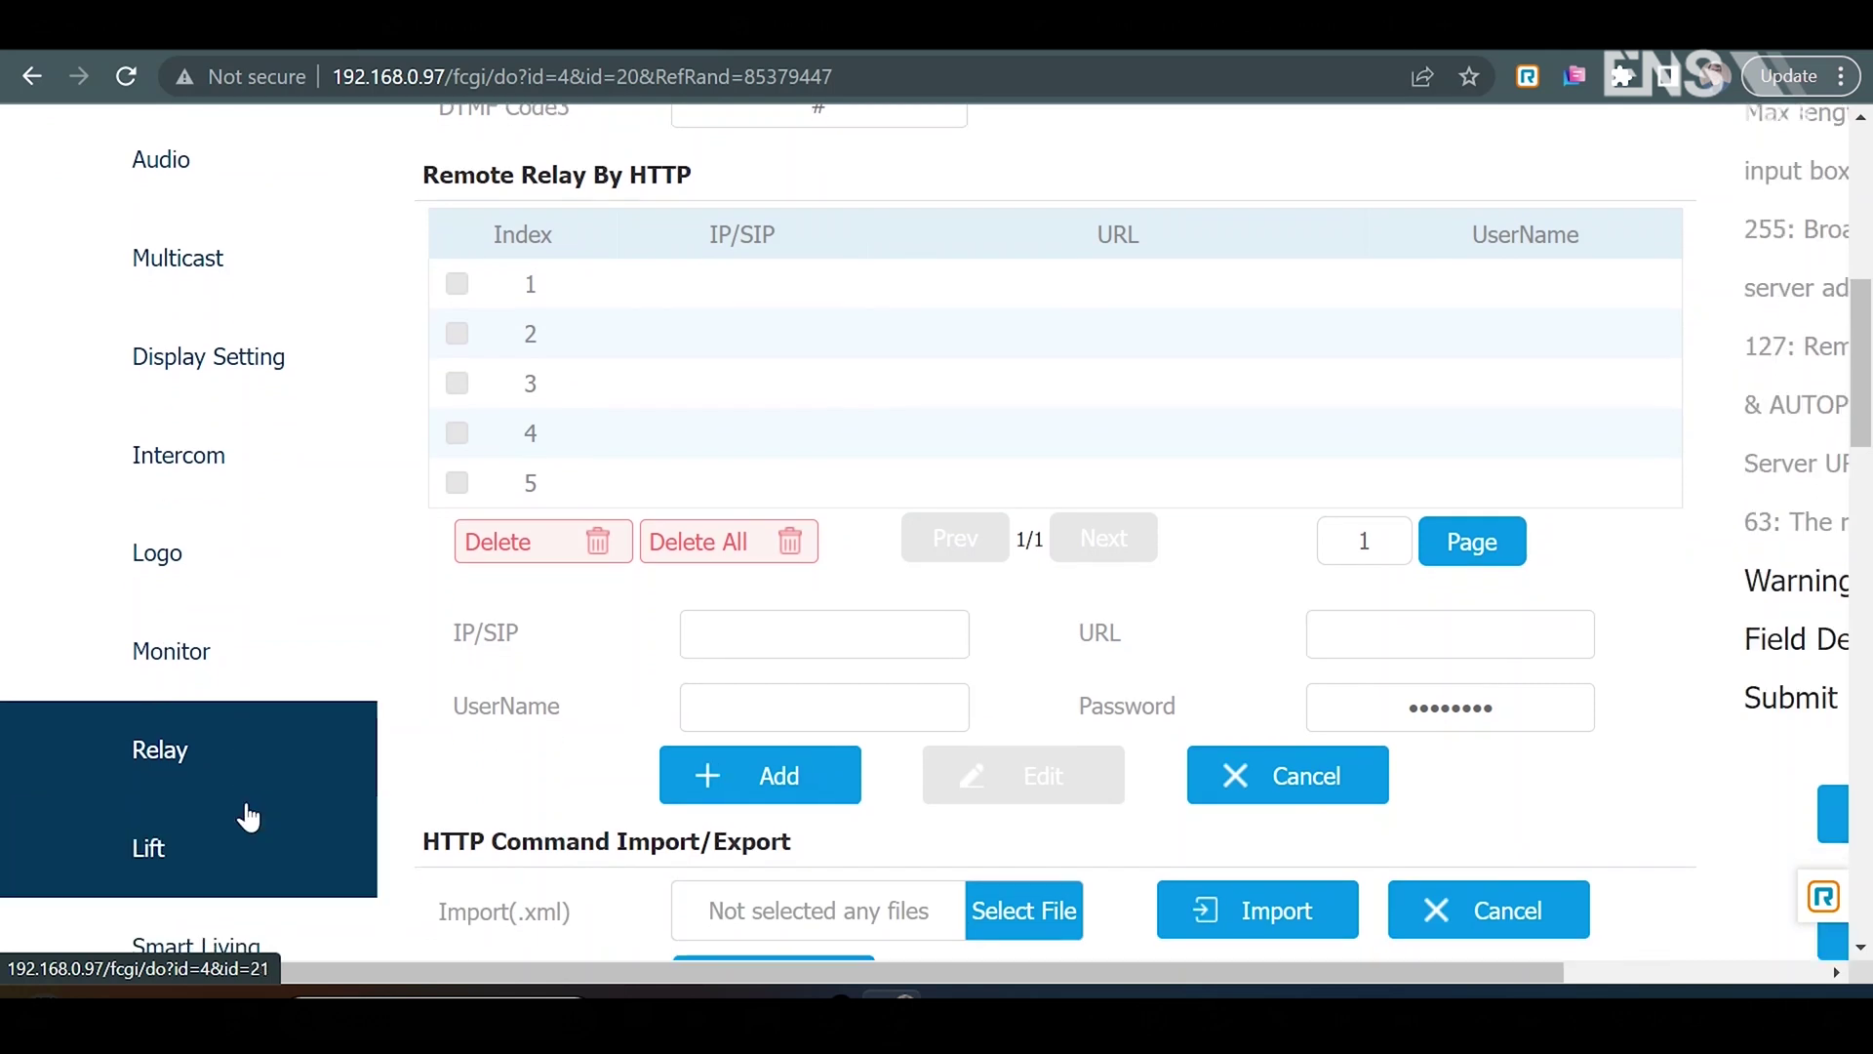
scroll(249, 817, down, 6)
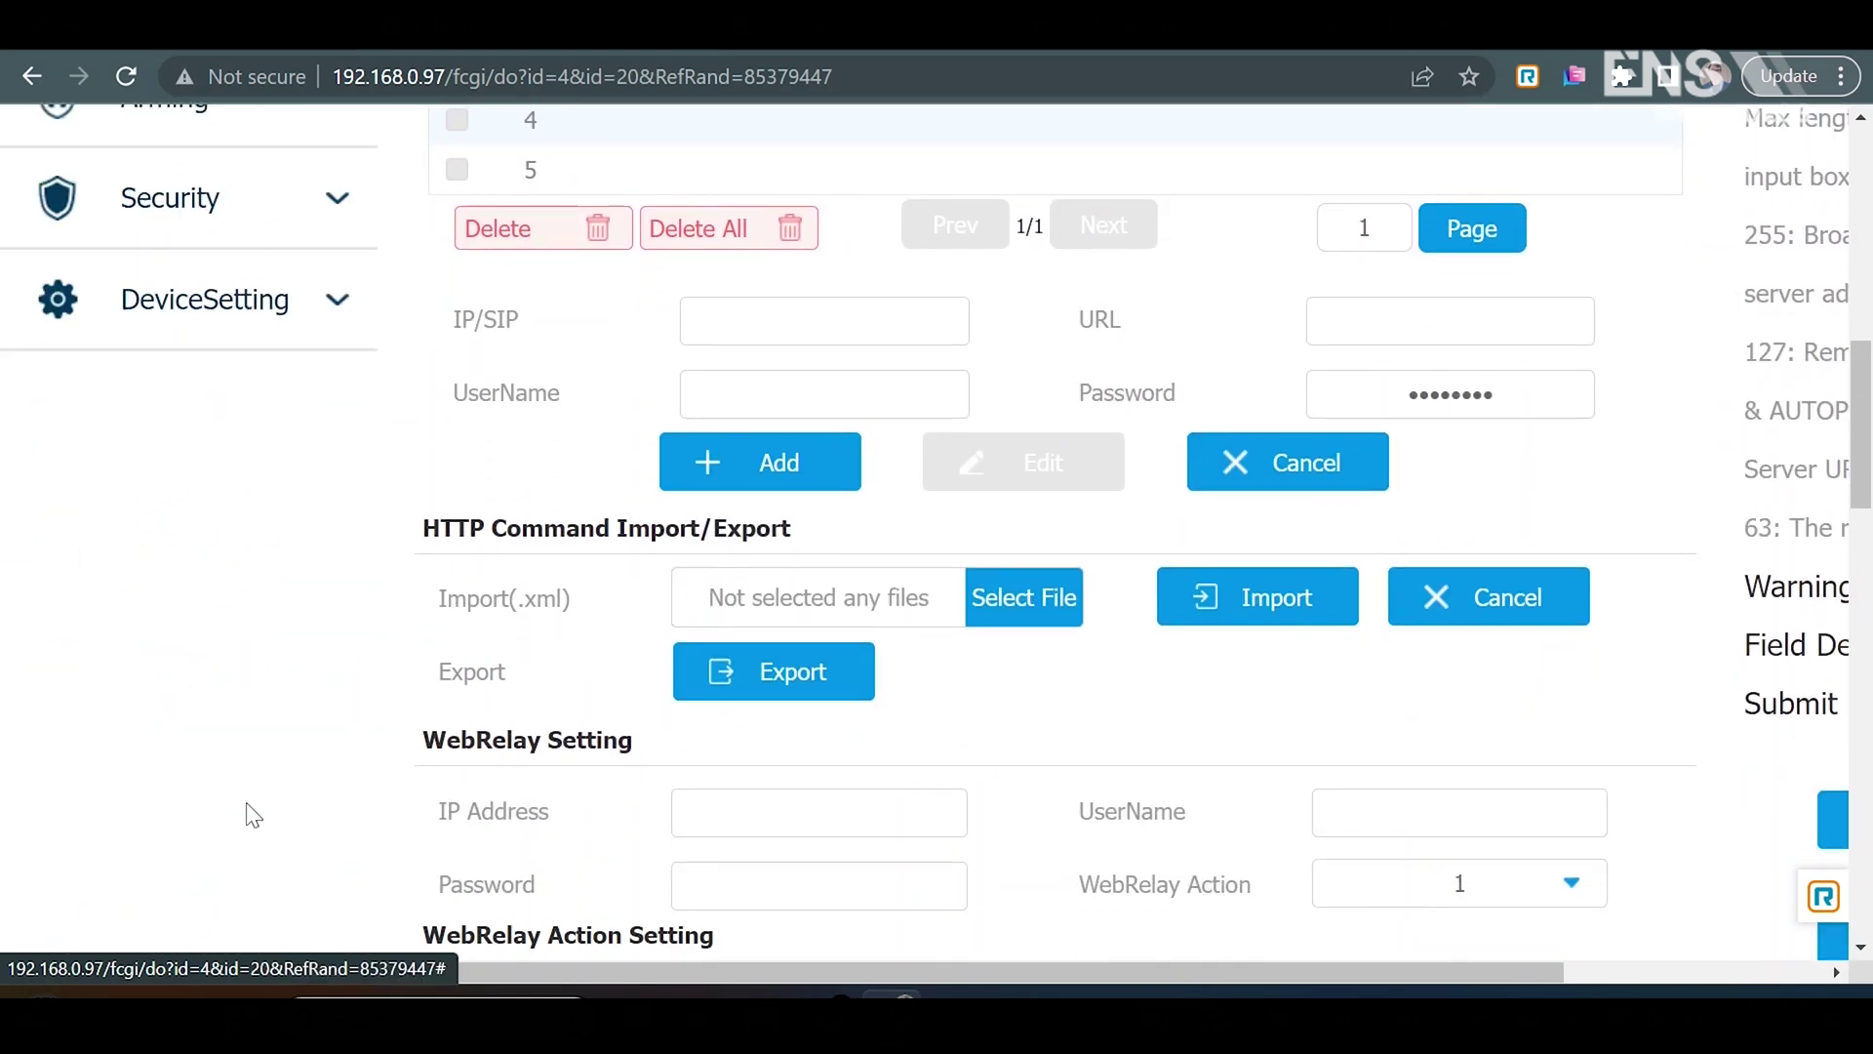
scroll(254, 816, up, 5)
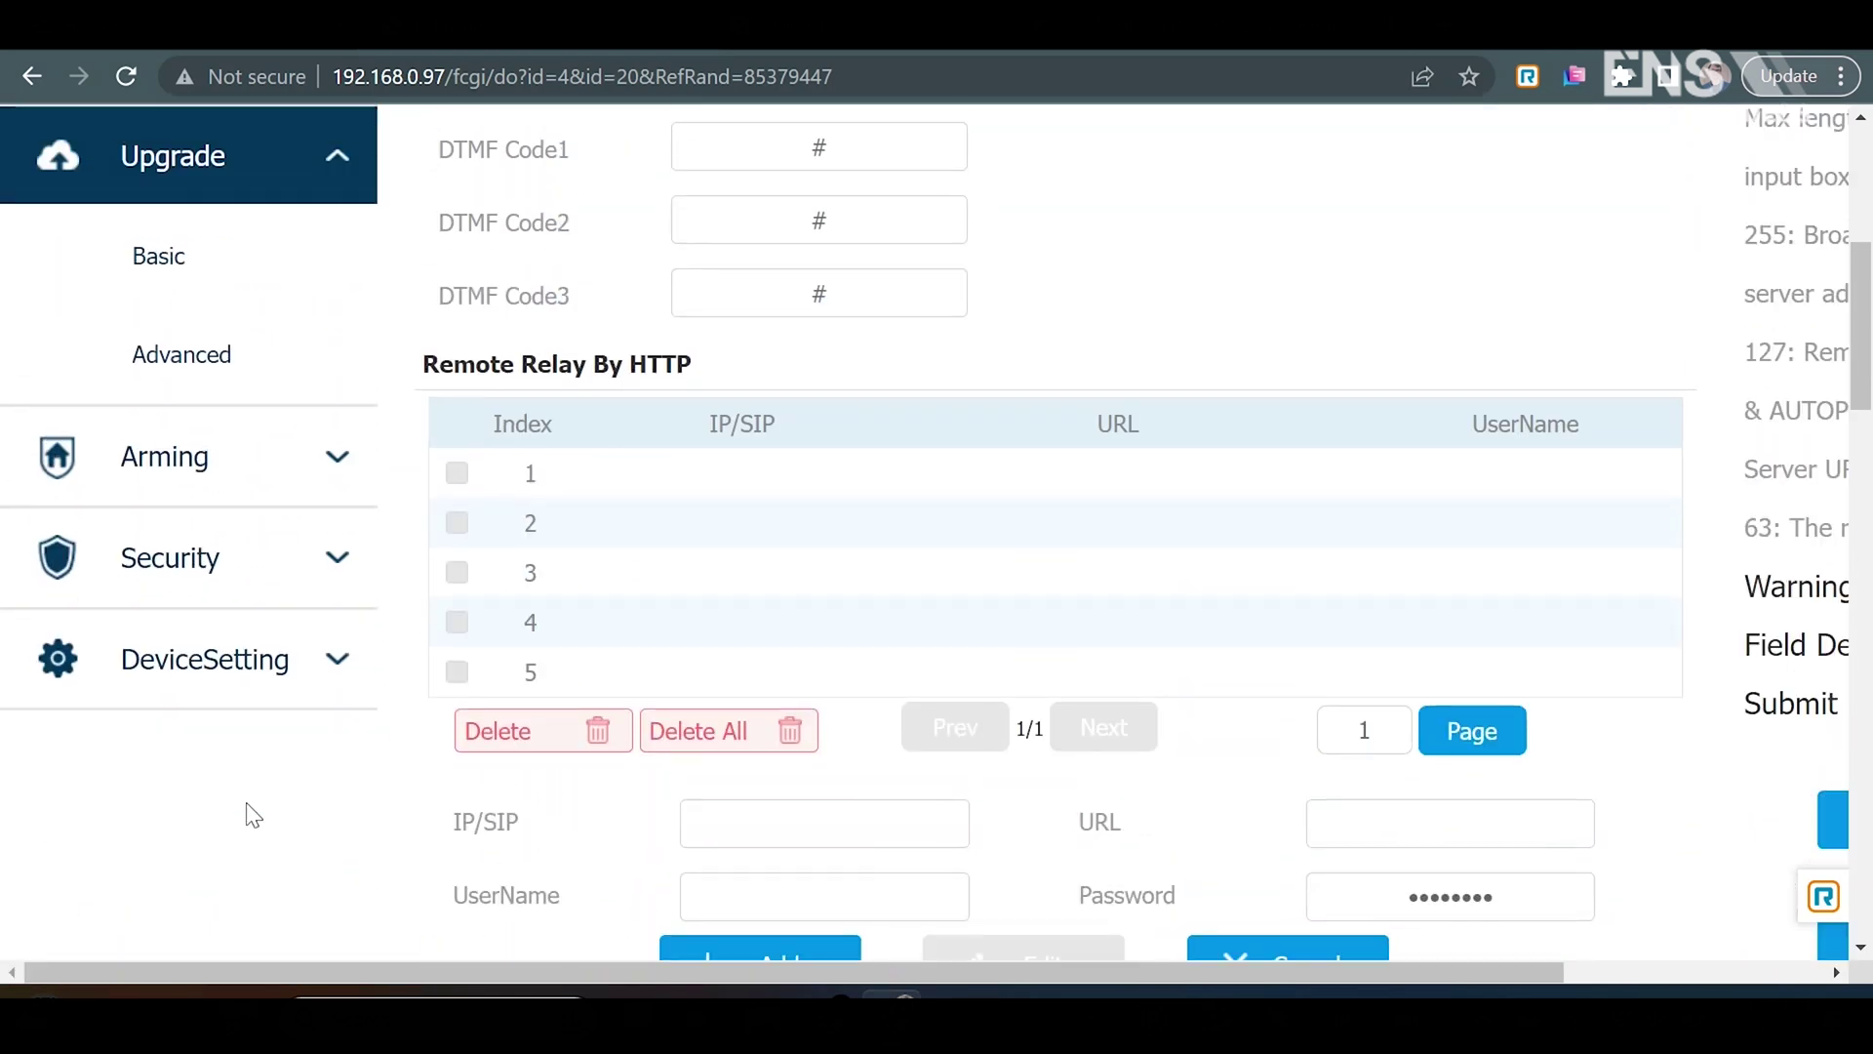
click(252, 483)
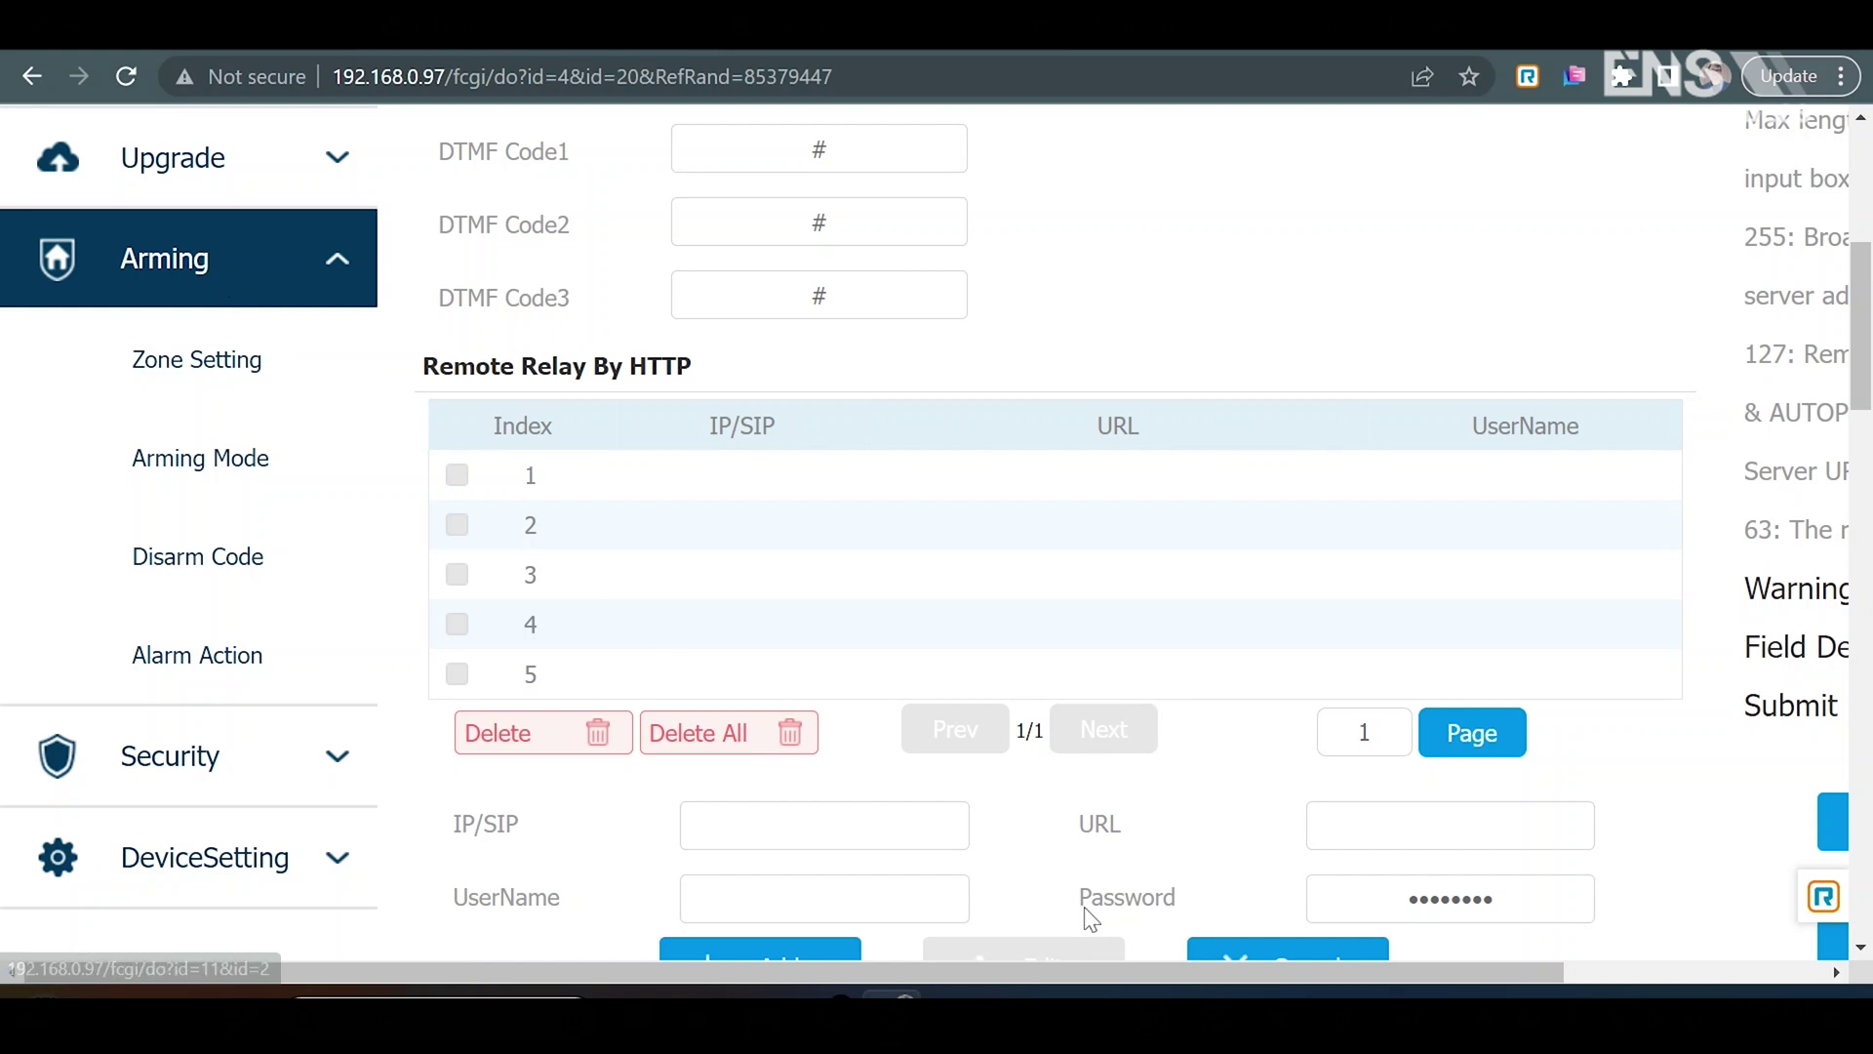
Step: Bring up IP Scanner listing the 8 online devices, including the R29 at 192.168.0.103
click(1343, 993)
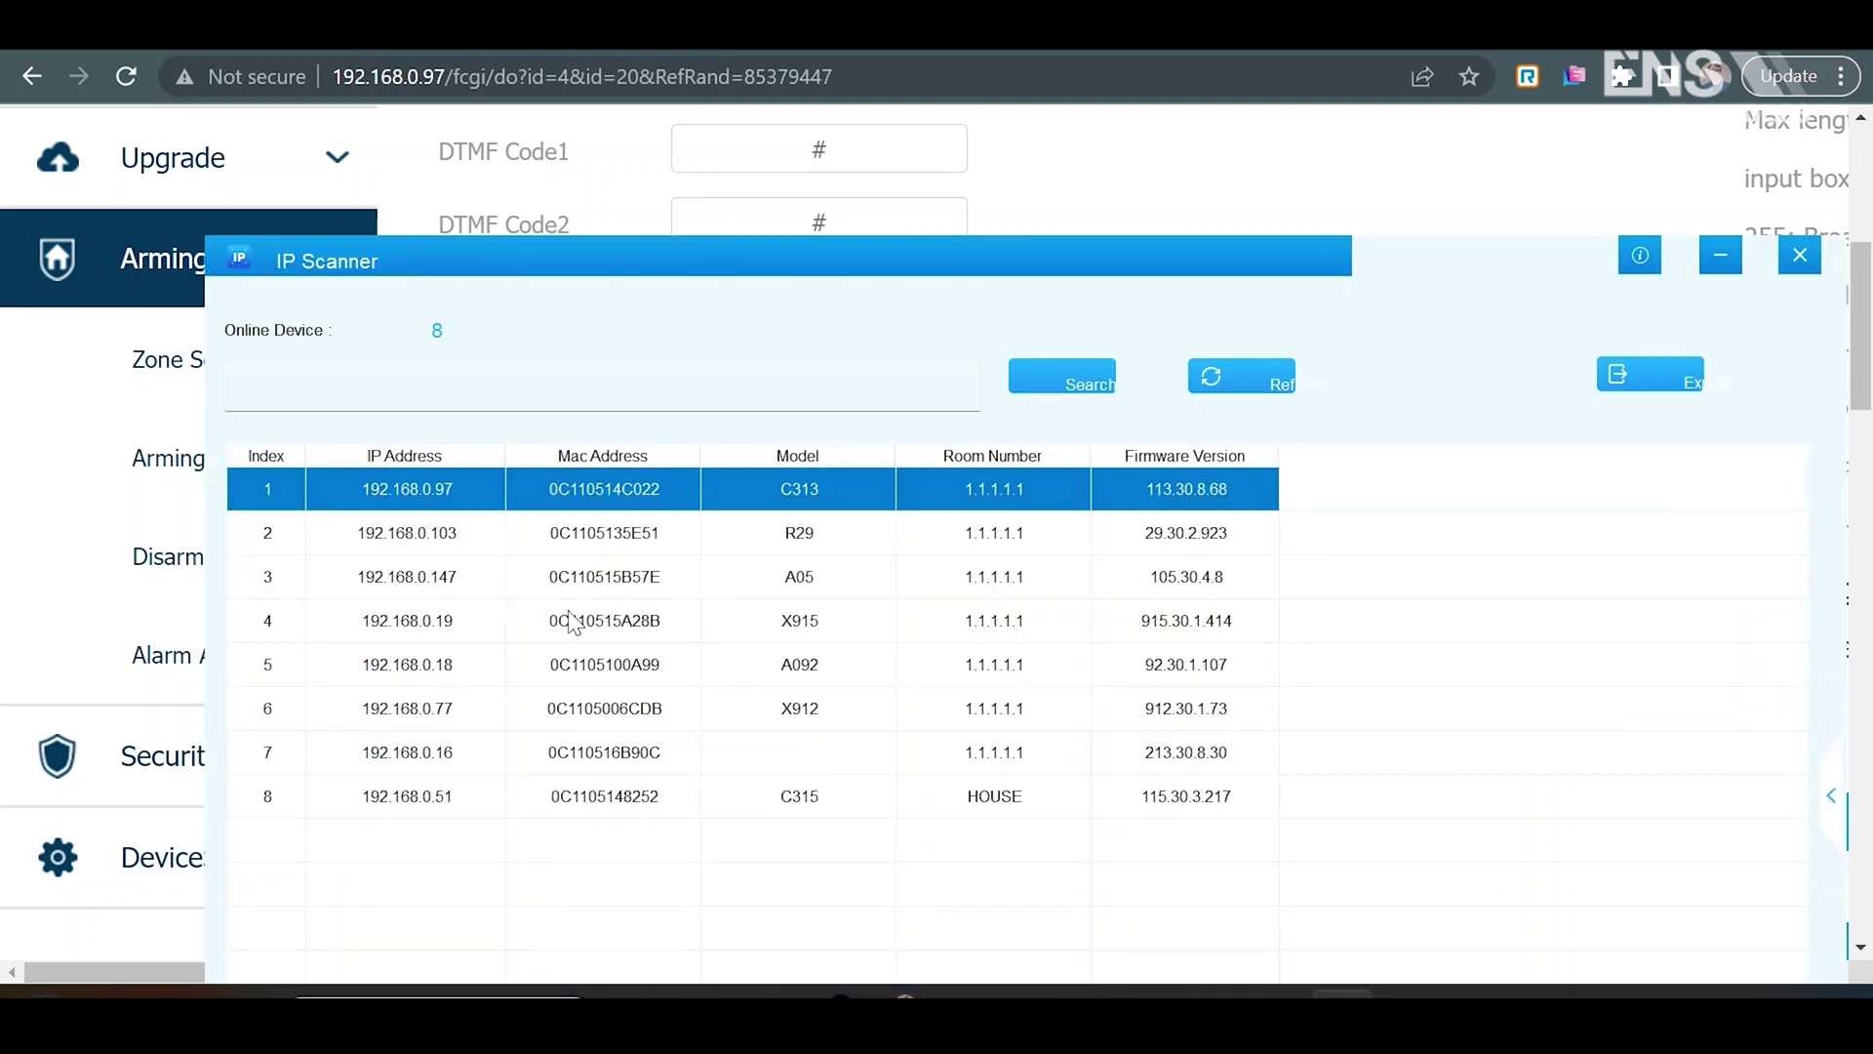
Step: Select the R29 door station at 192.168.0.103 in IP Scanner
click(486, 549)
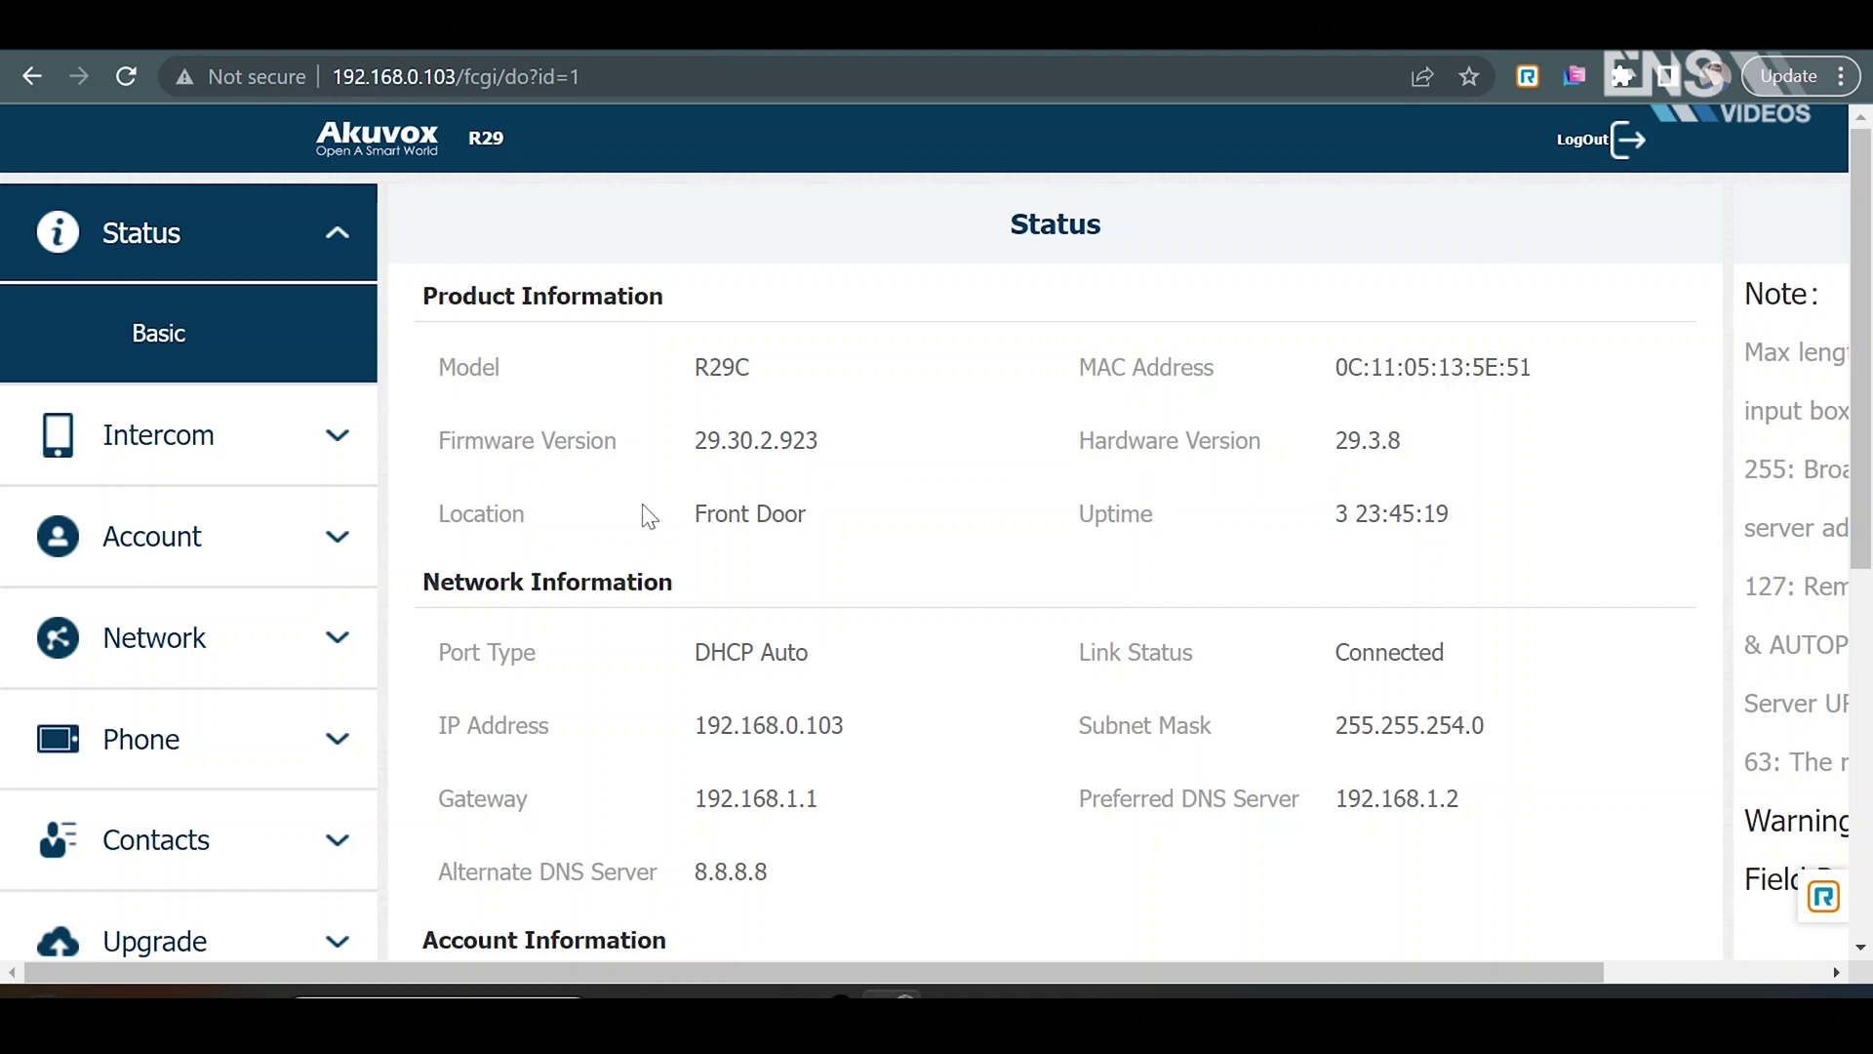
Step: Go to Intercom Key/Display and find homepage key 6, Front Office, Speed Dial 343113093
click(298, 465)
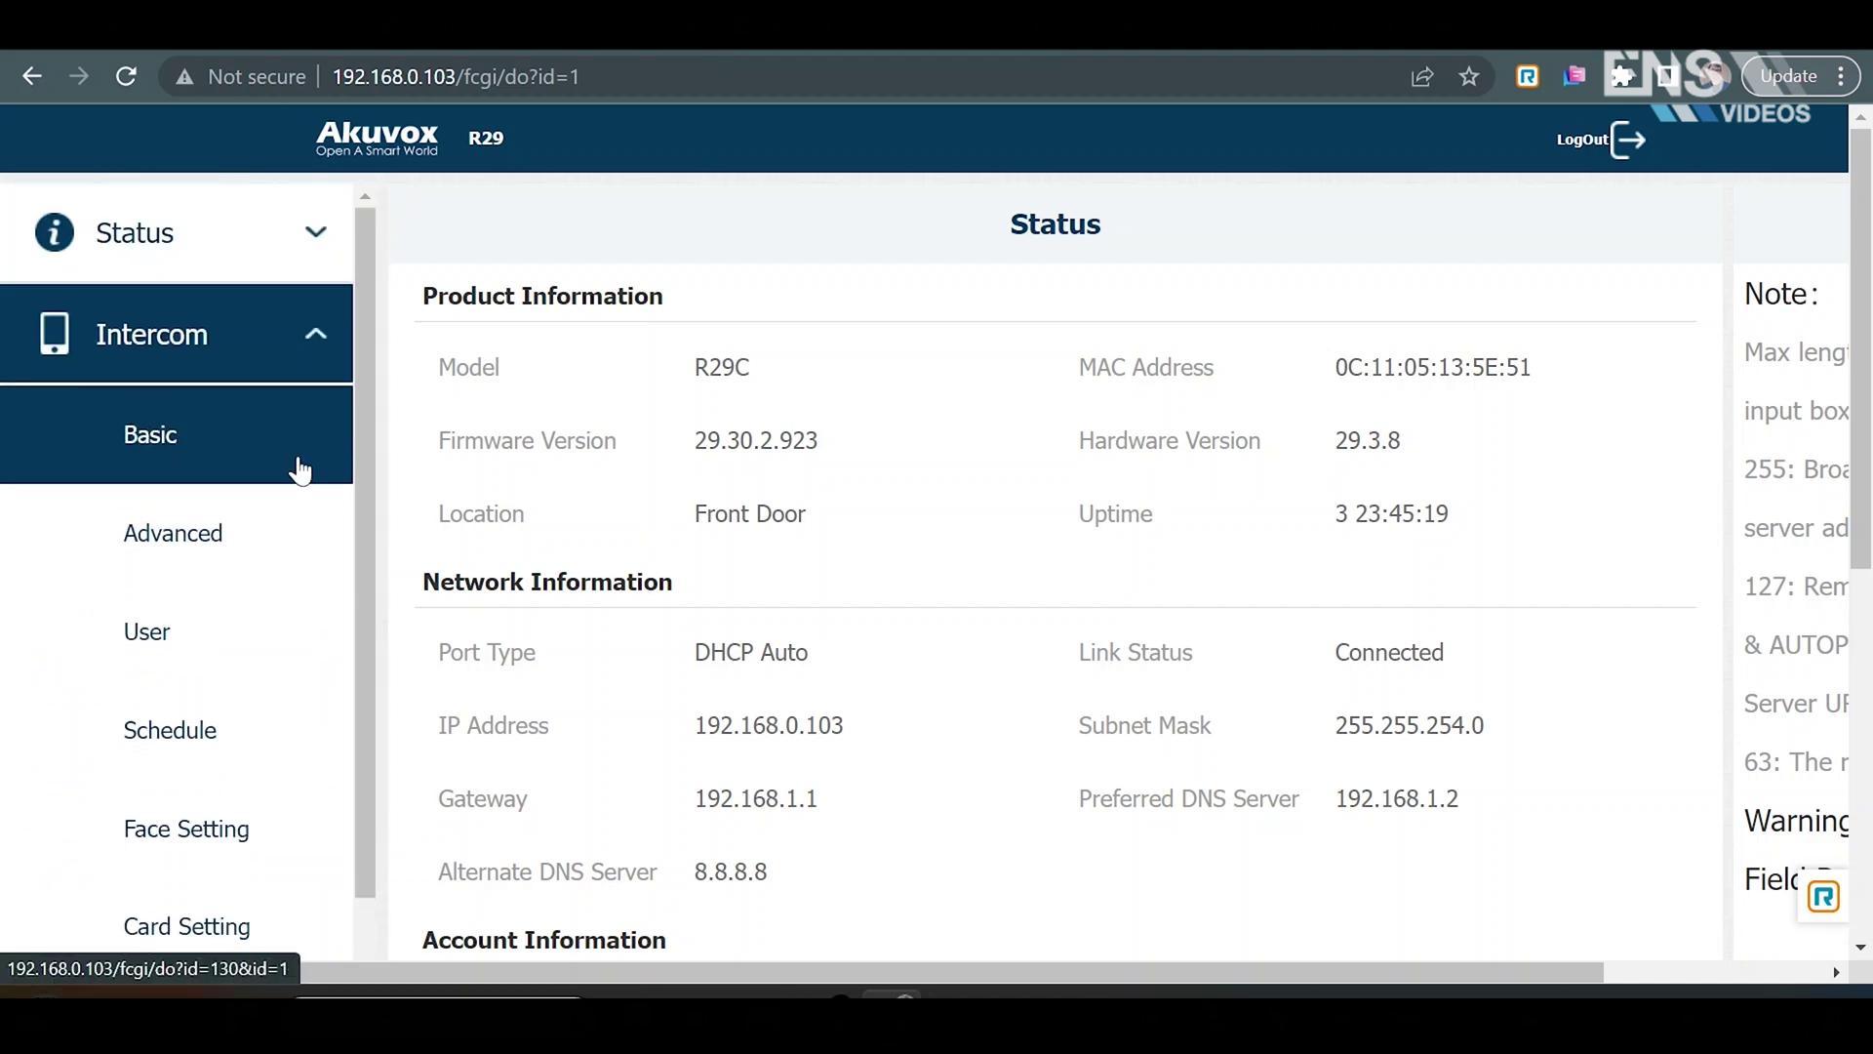
scroll(291, 657, down, 10)
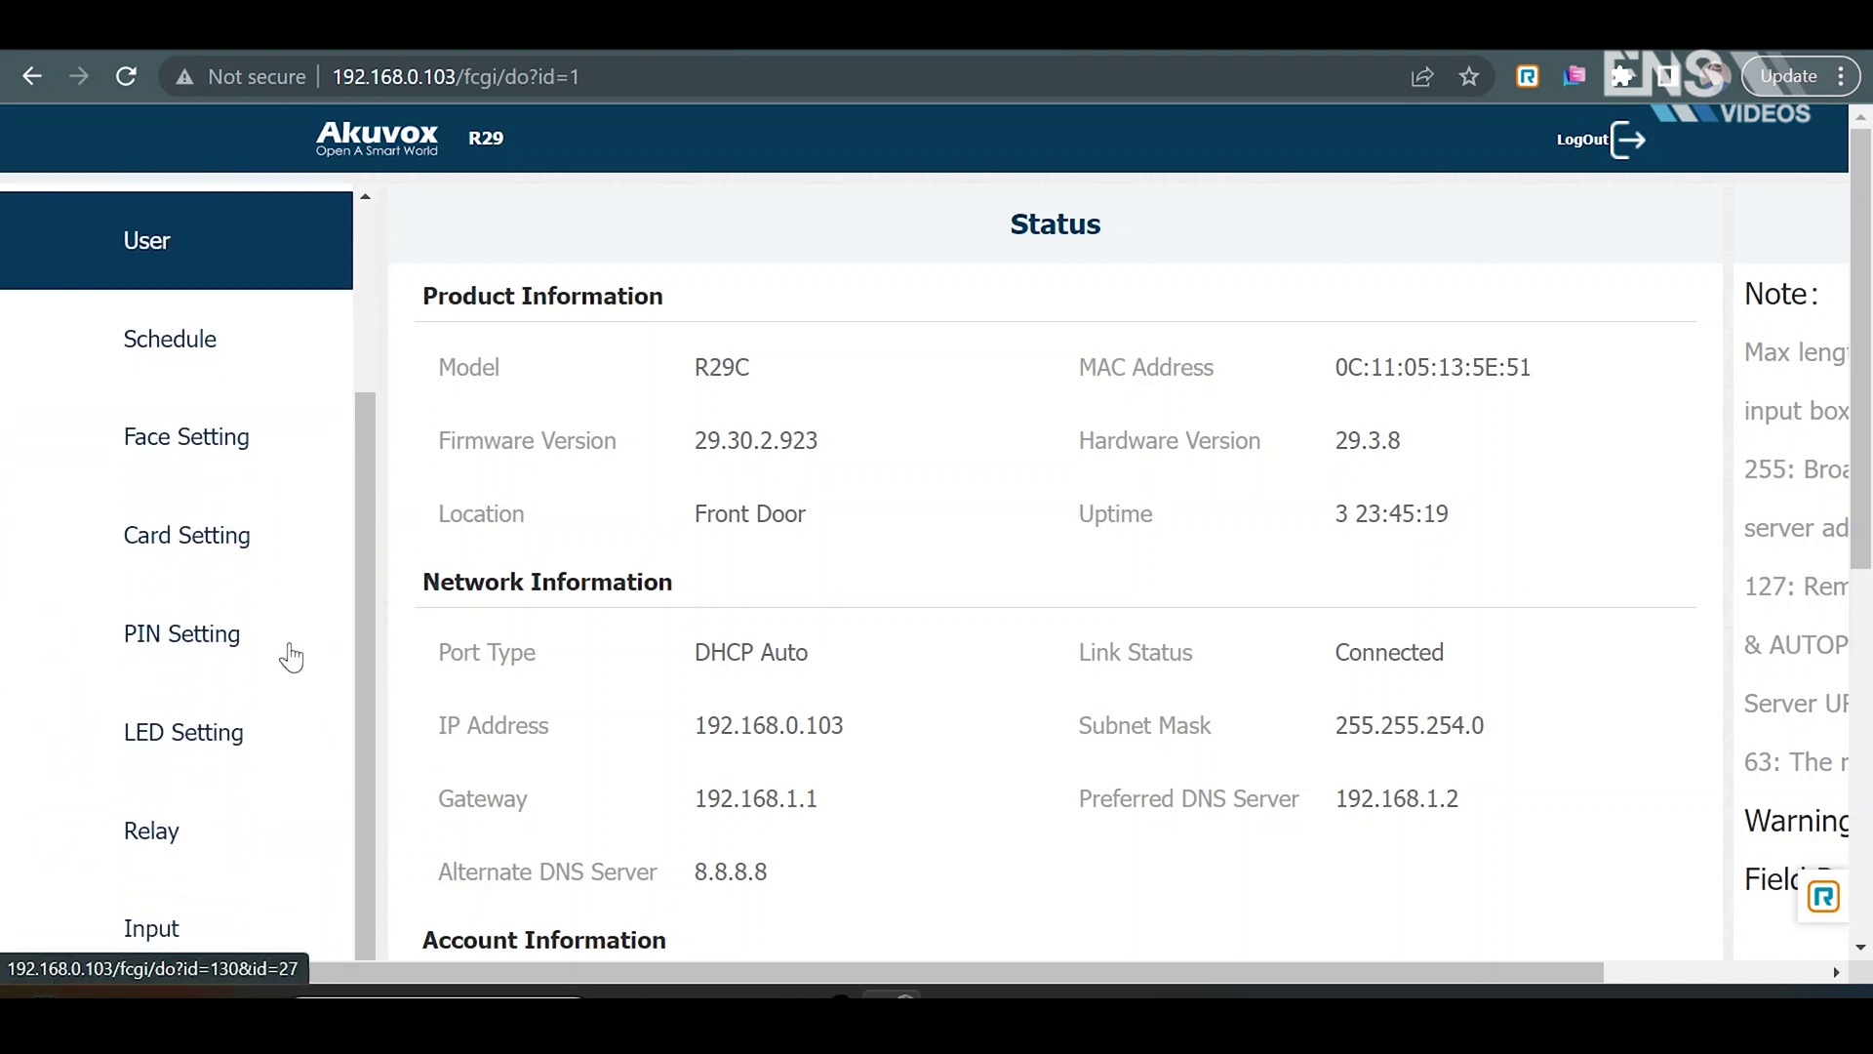
scroll(290, 657, down, 5)
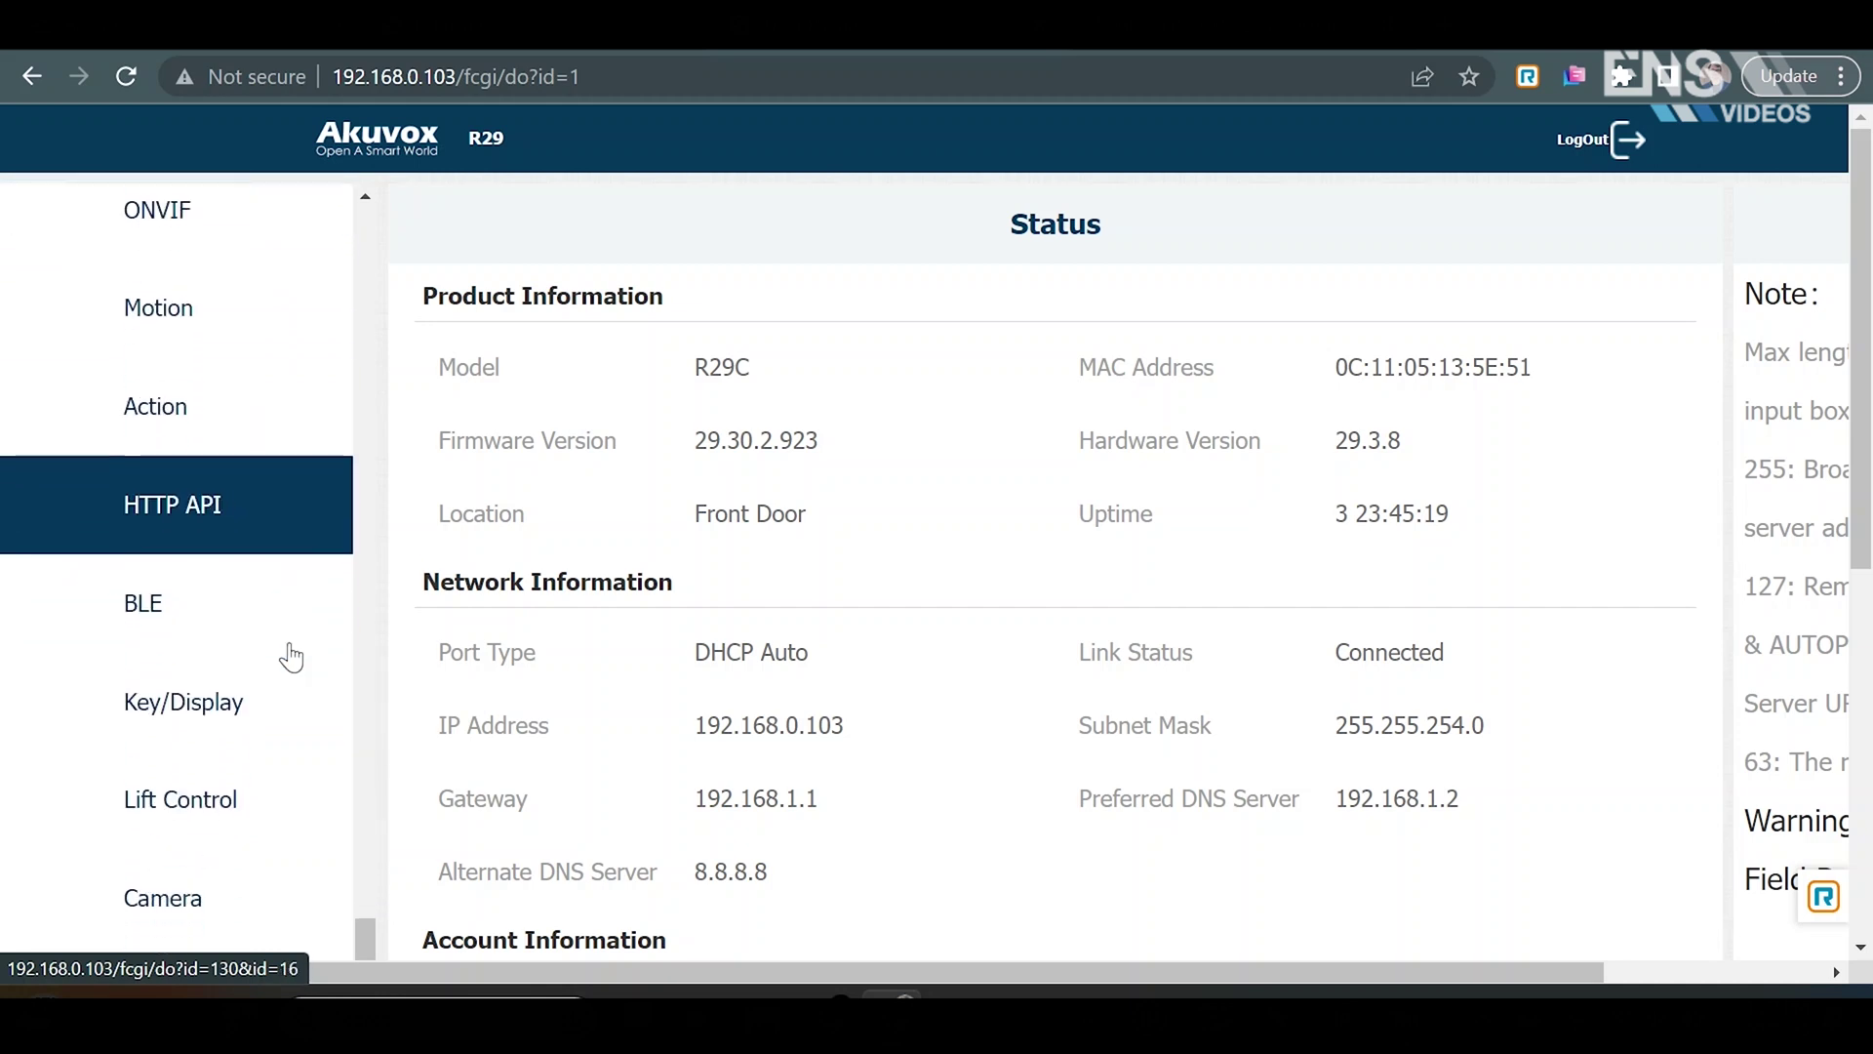
click(290, 656)
scroll(640, 741, down, 4)
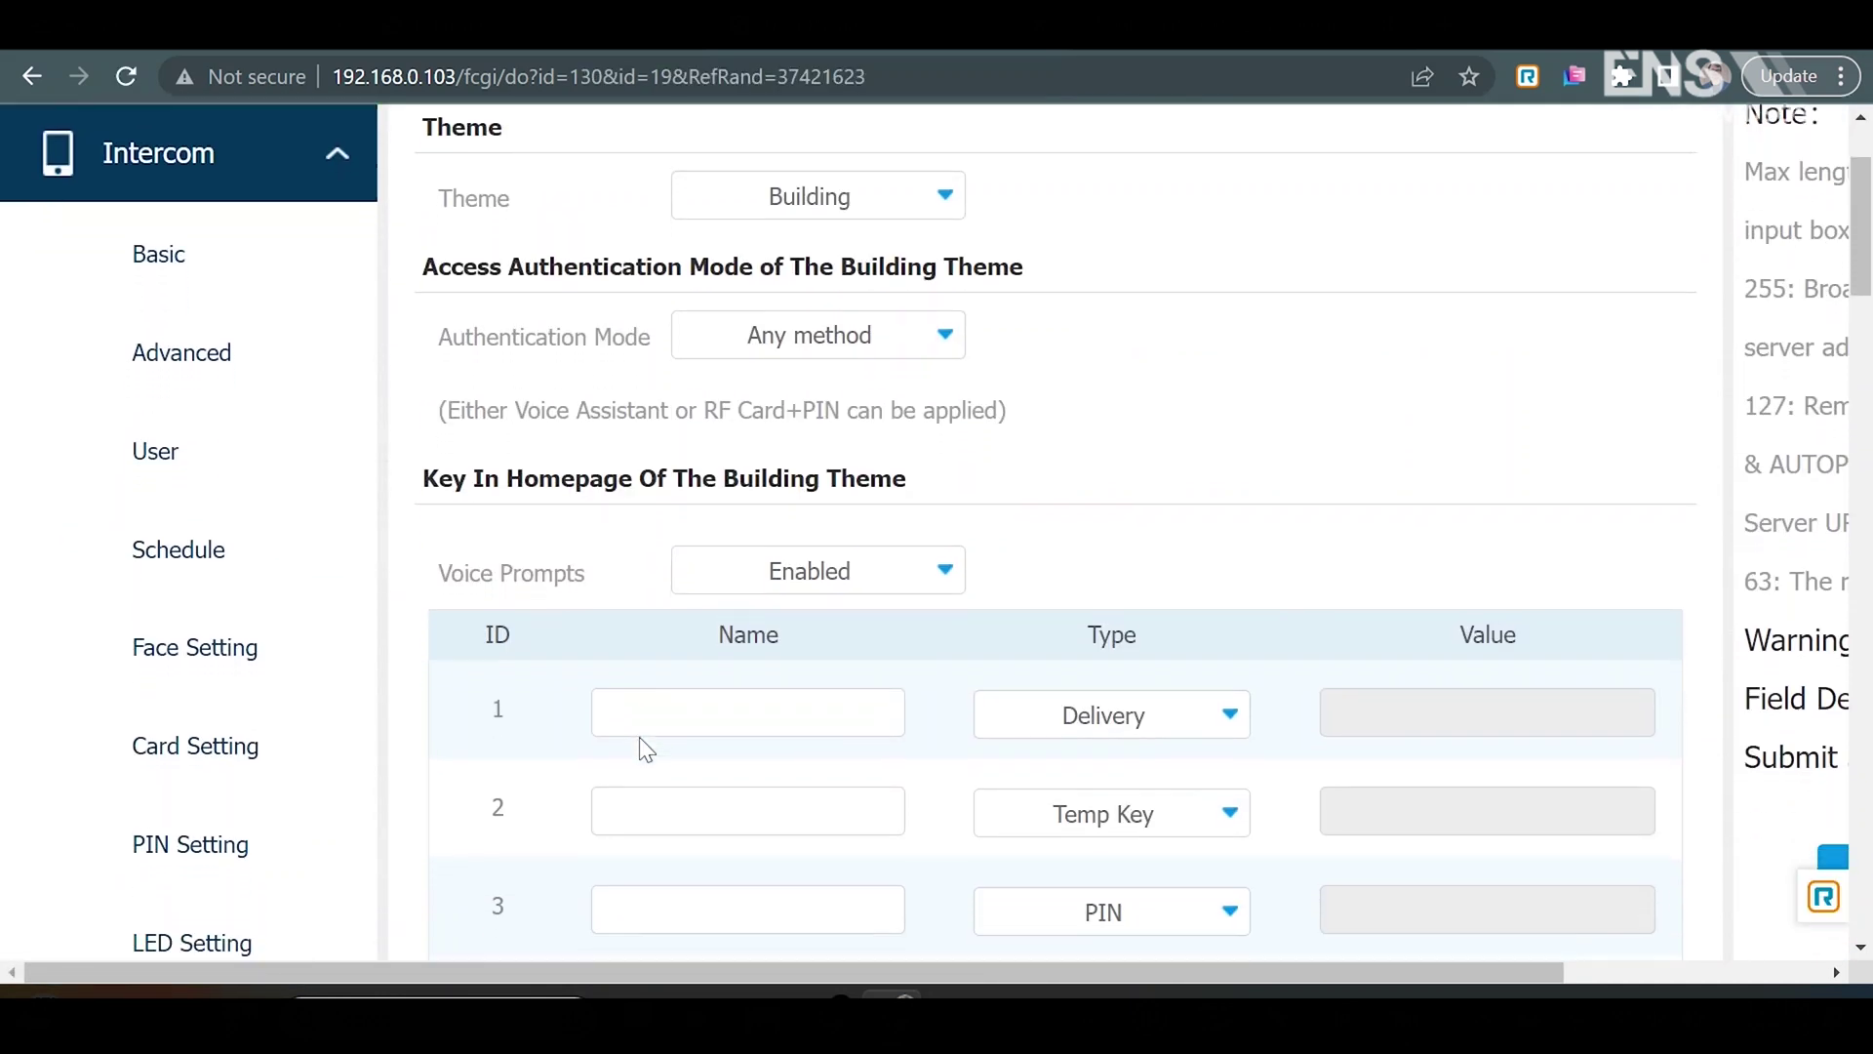
scroll(641, 741, down, 4)
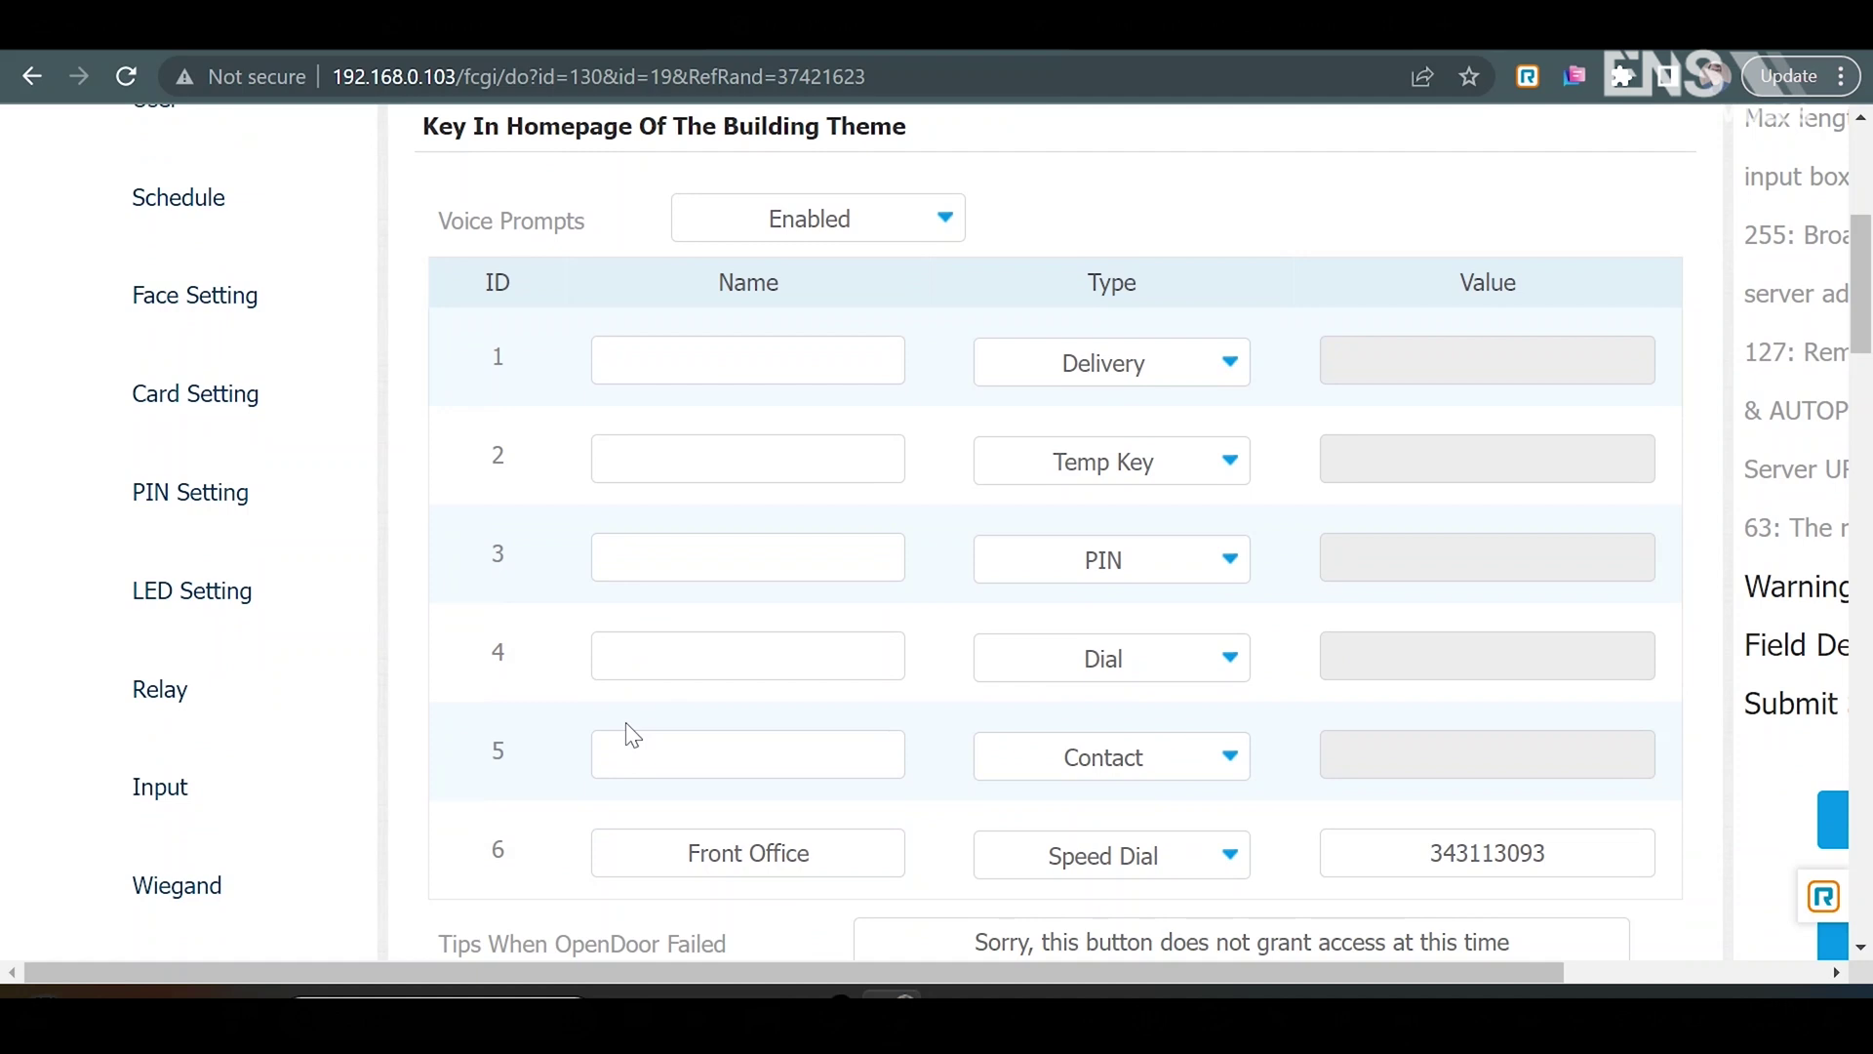
scroll(644, 749, up, 3)
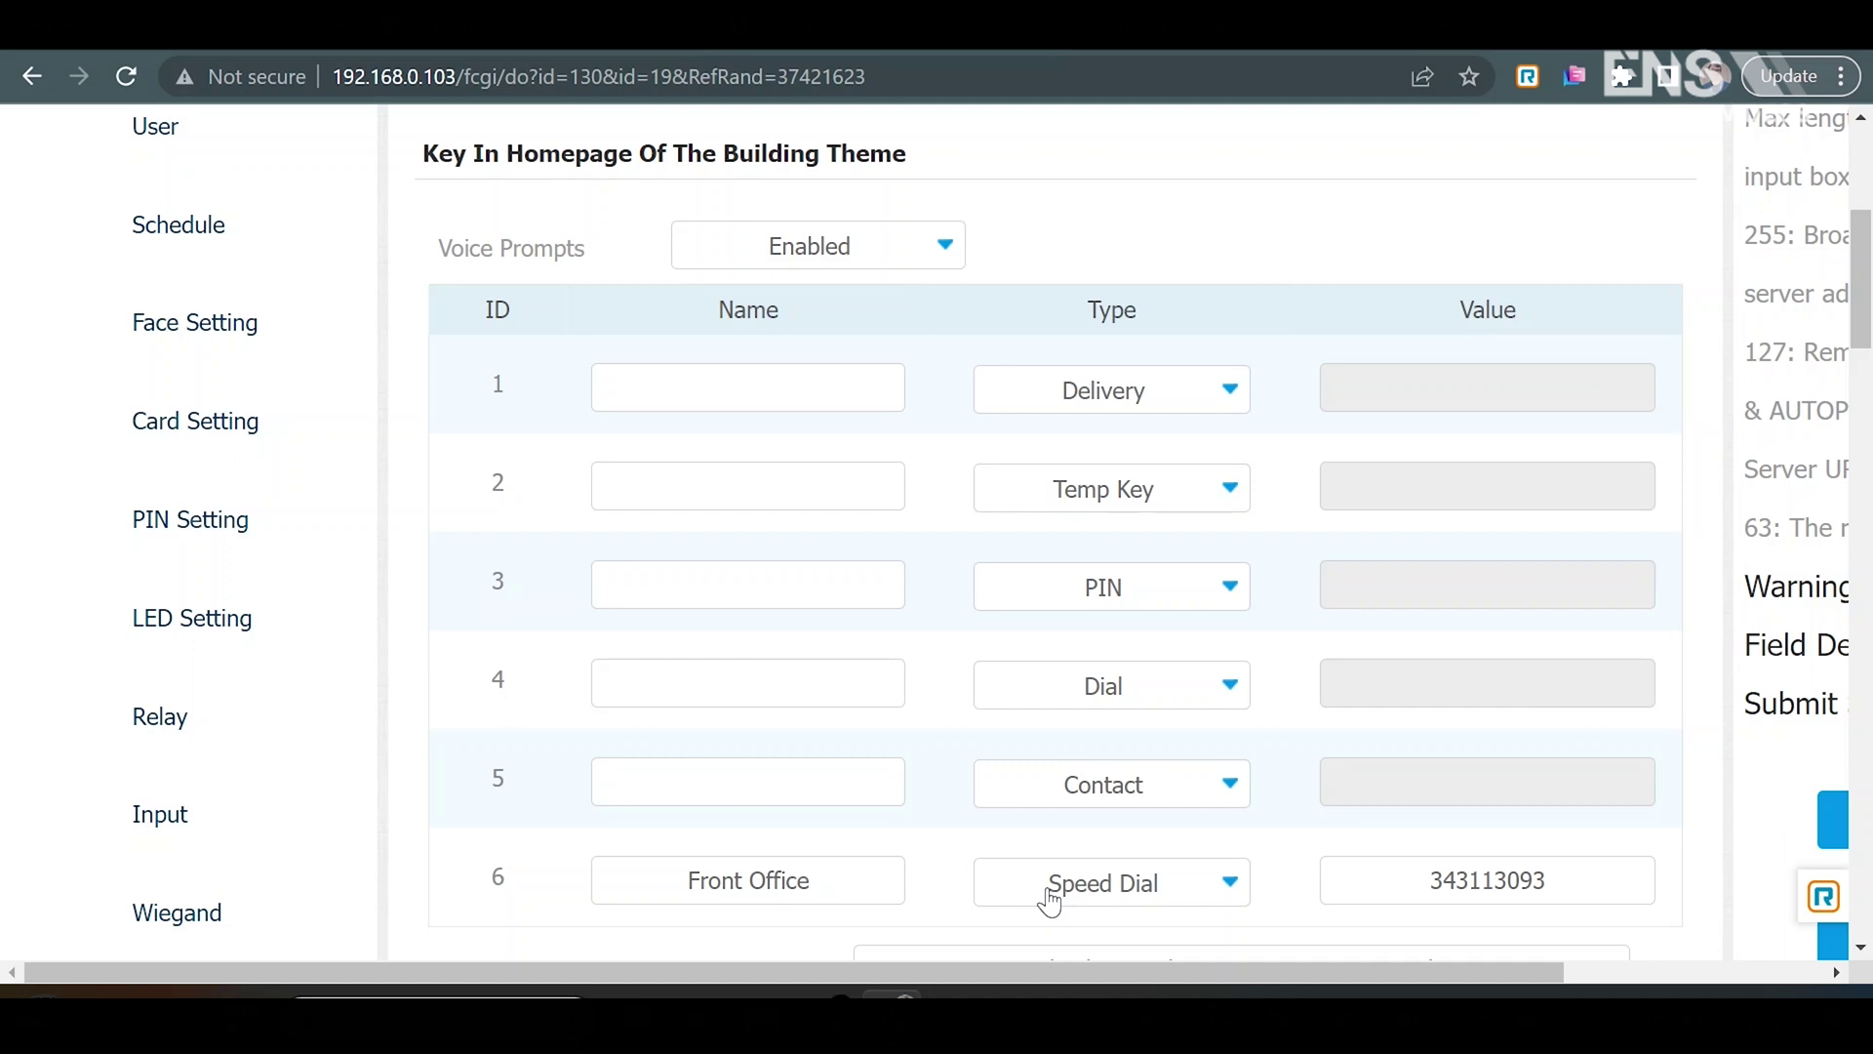
click(1050, 904)
scroll(1049, 903, down, 3)
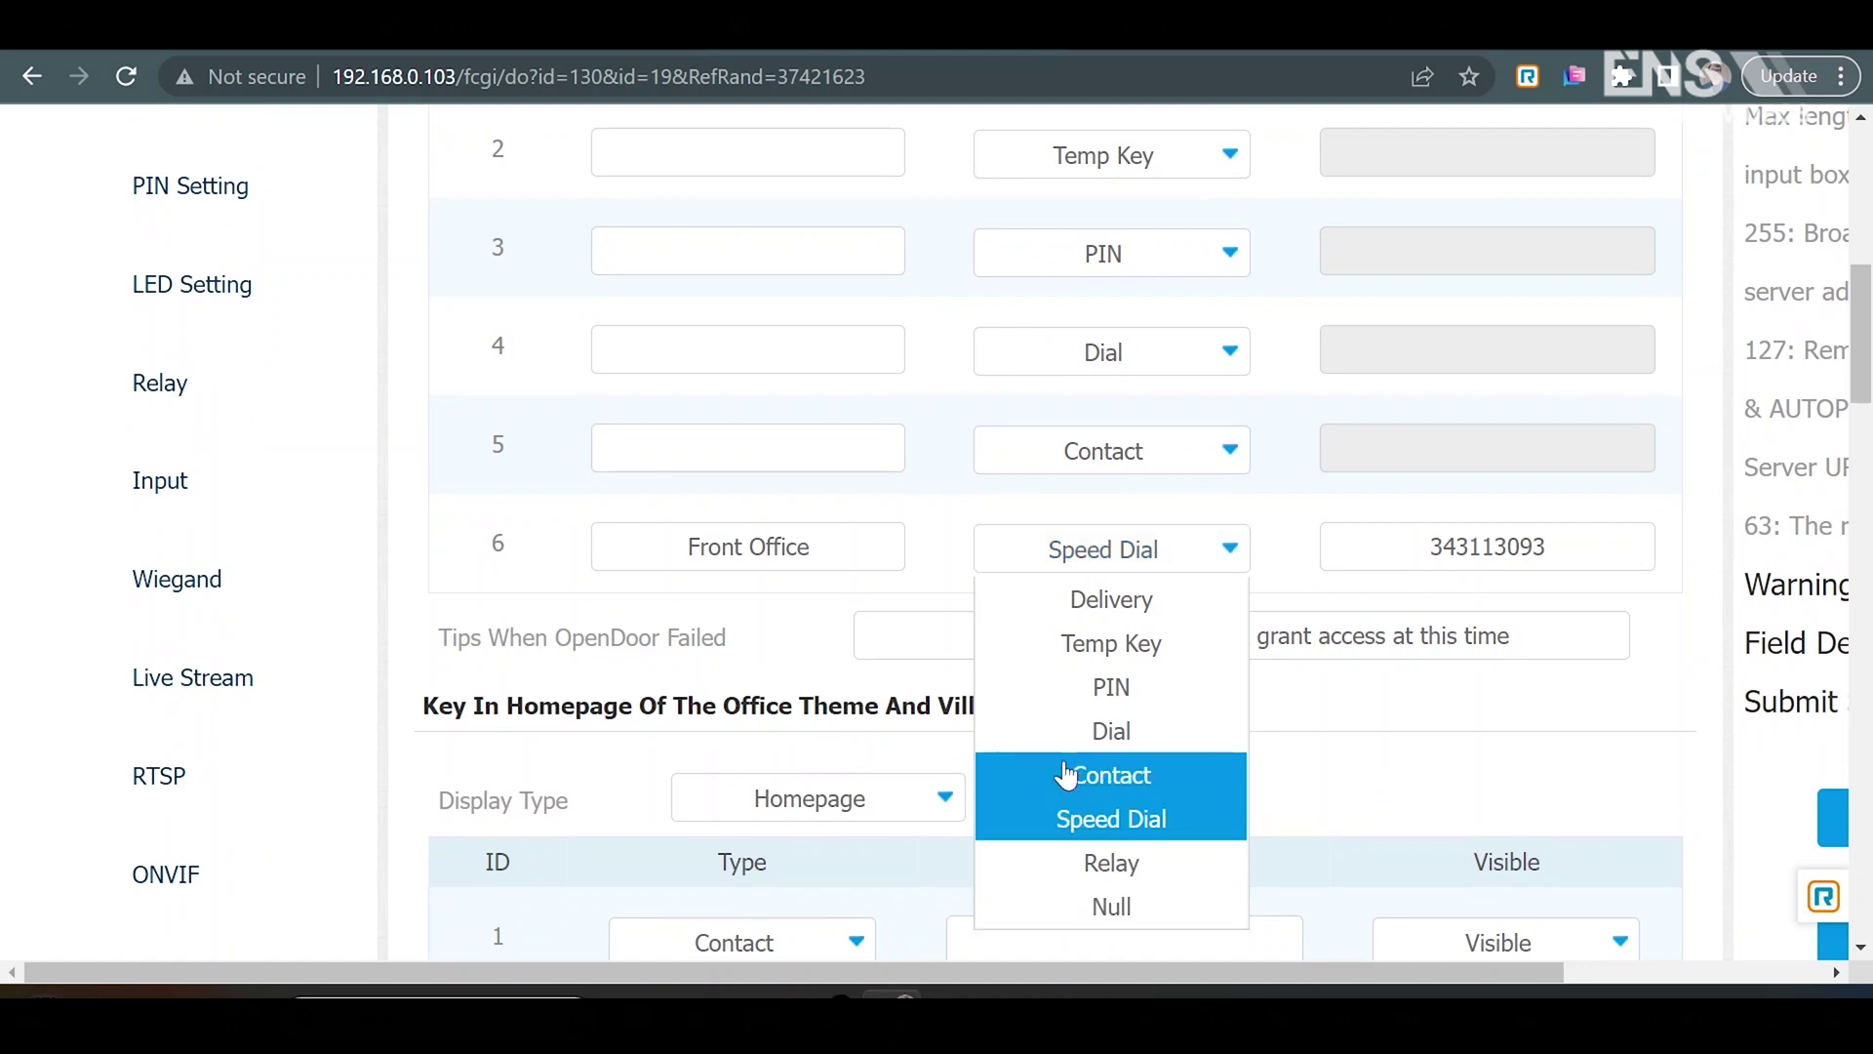
Step: Switch key 6's Type to Contact and back to Speed Dial, then rename it Back Office
click(1067, 775)
click(1115, 567)
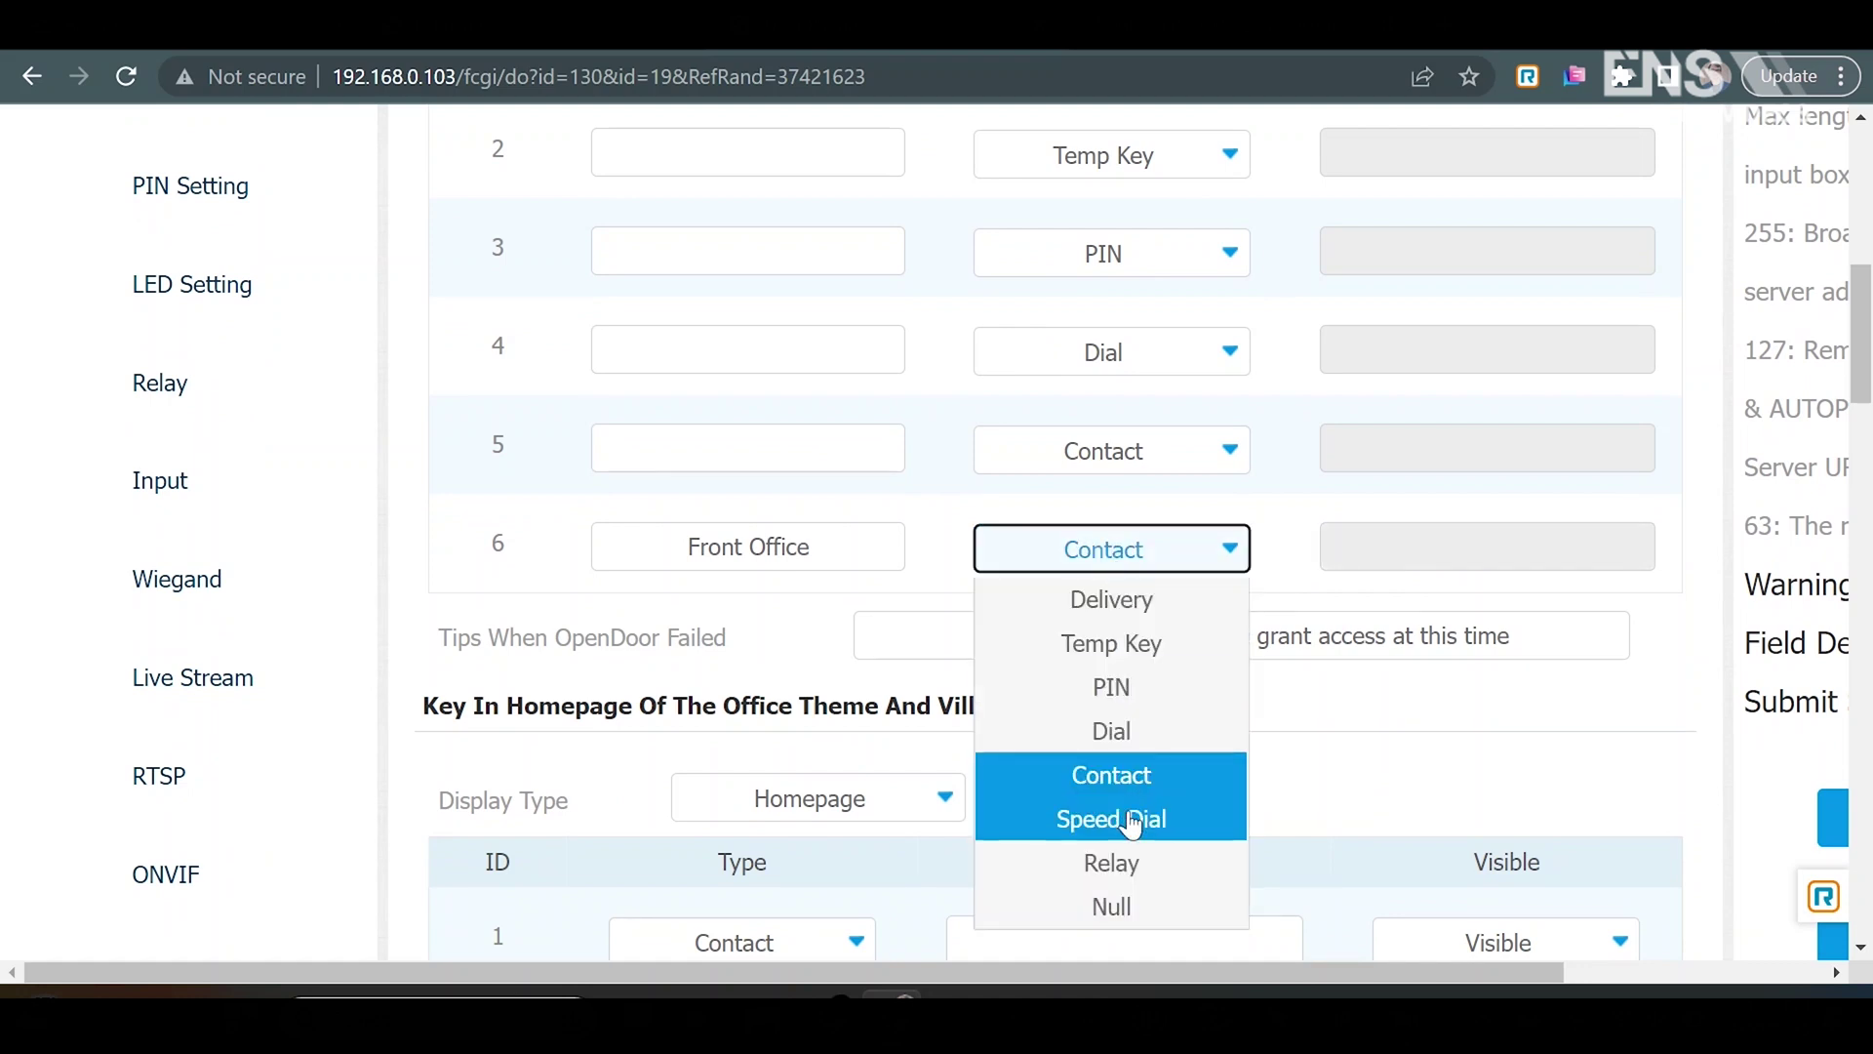
click(1131, 822)
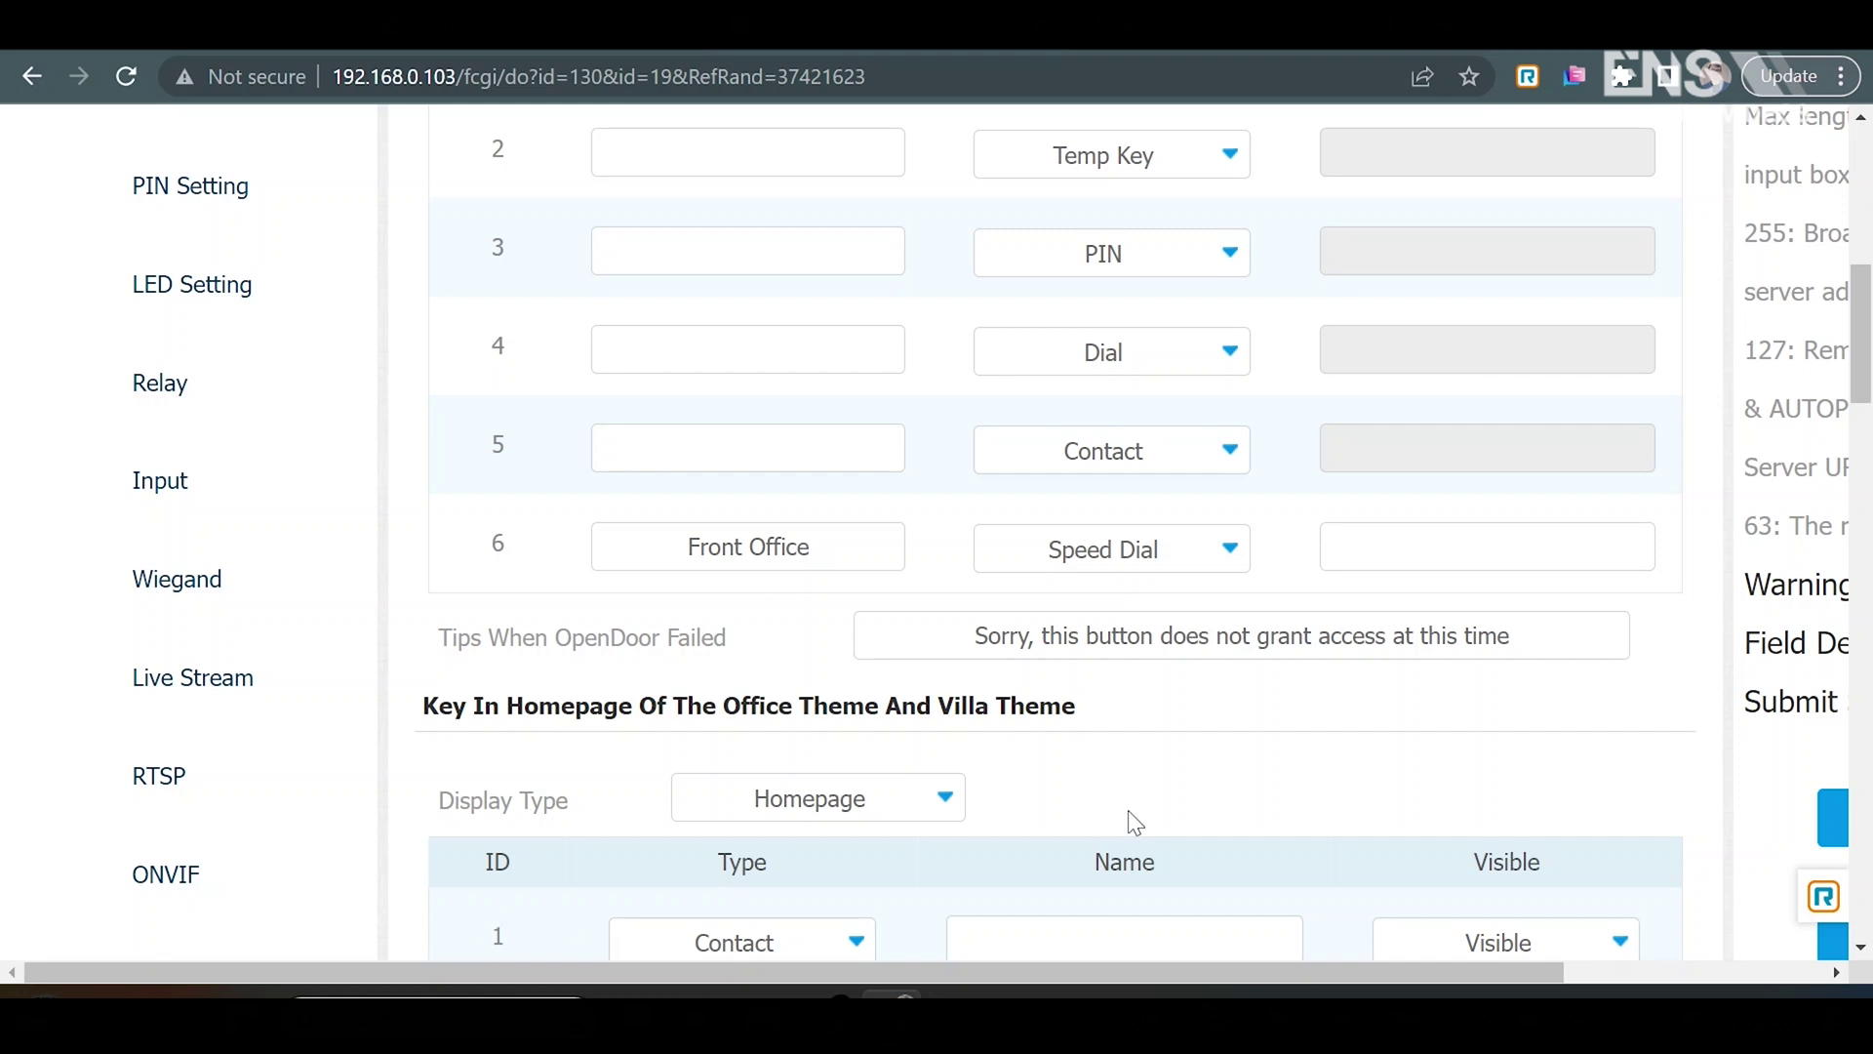
double_click(817, 531)
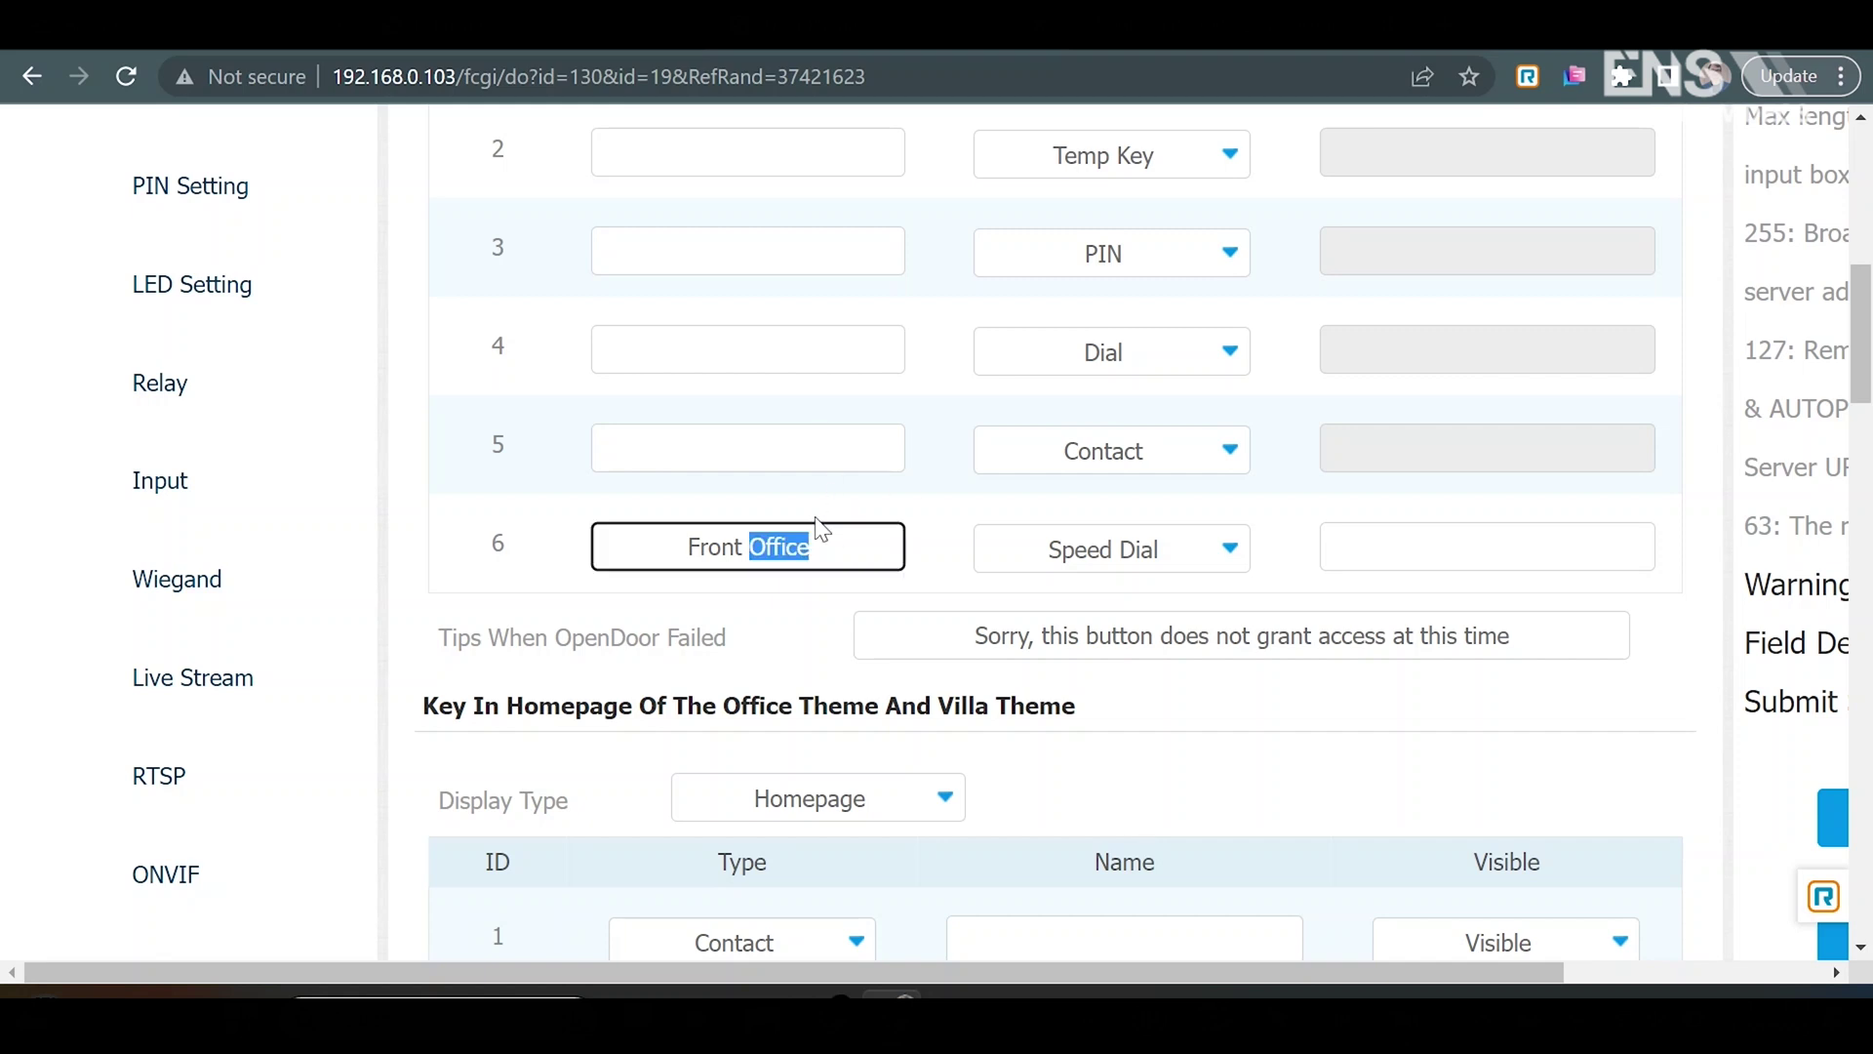
triple_click(817, 531)
text(Back Off)
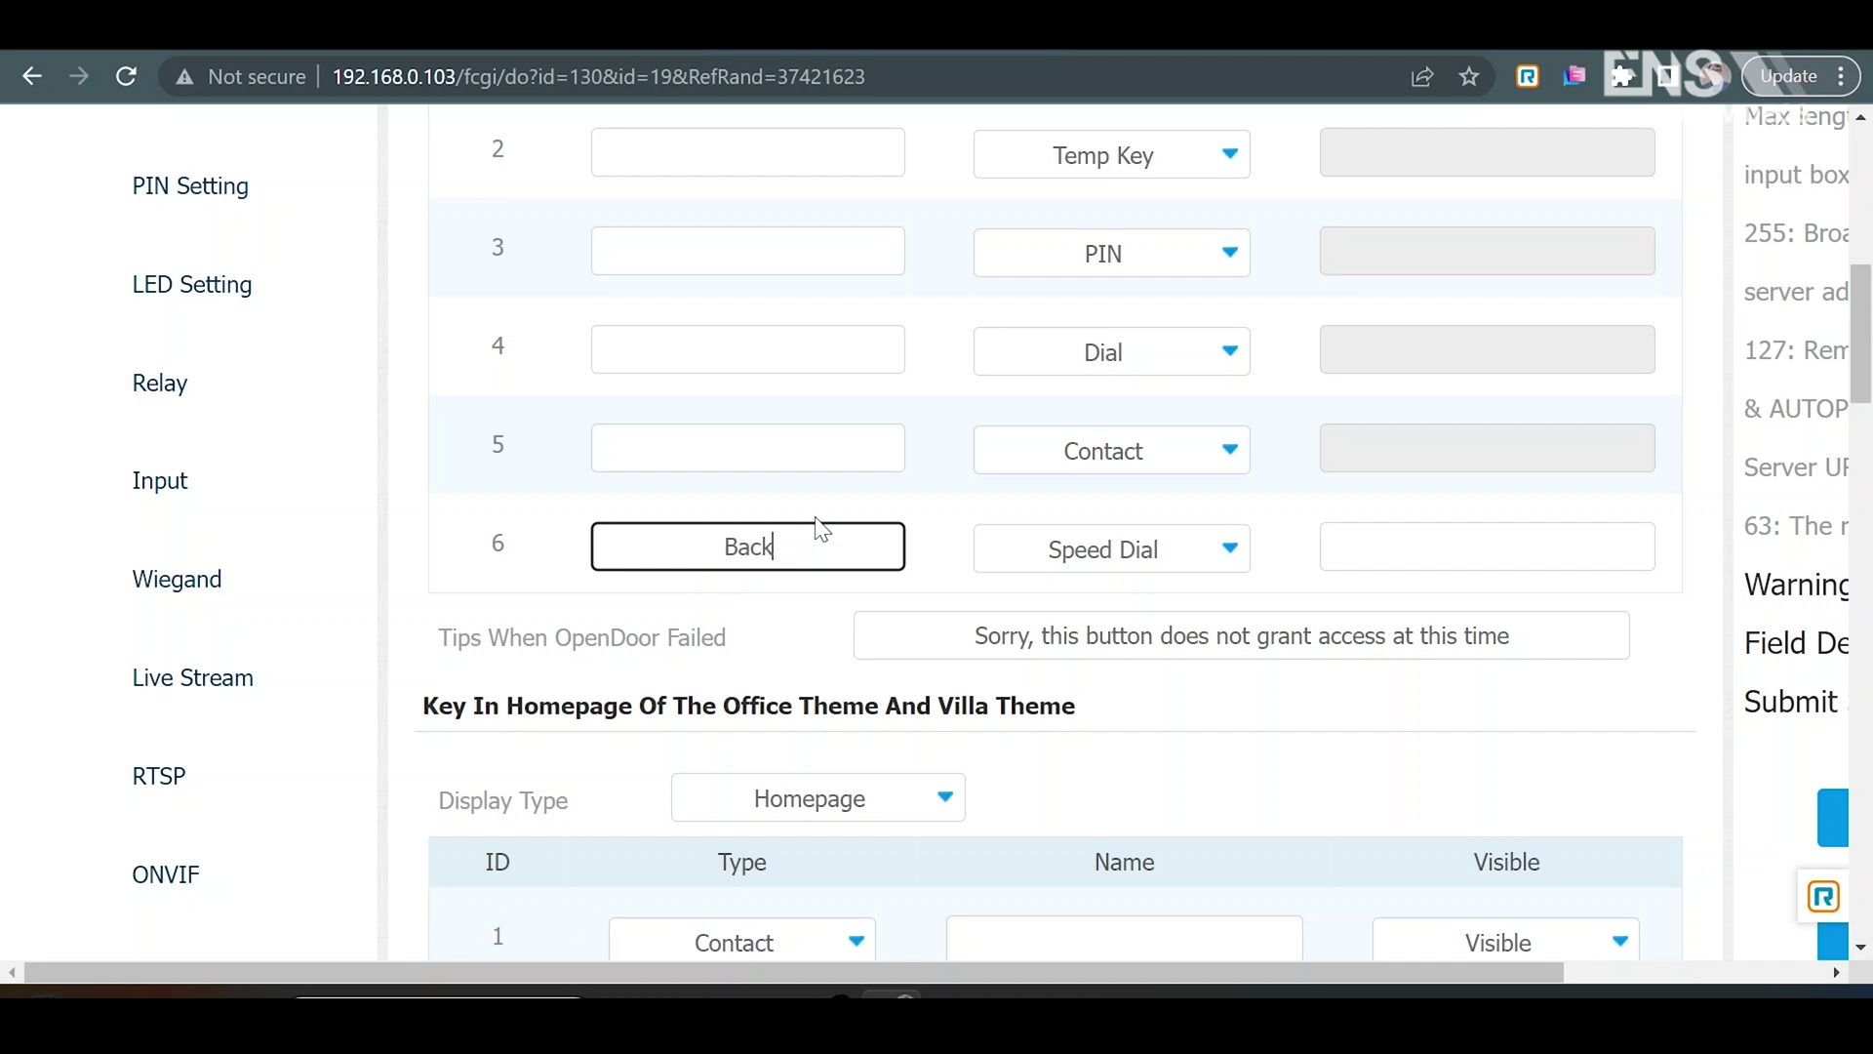
text(iv)
key(BackSpace)
text(ce)
click(1359, 561)
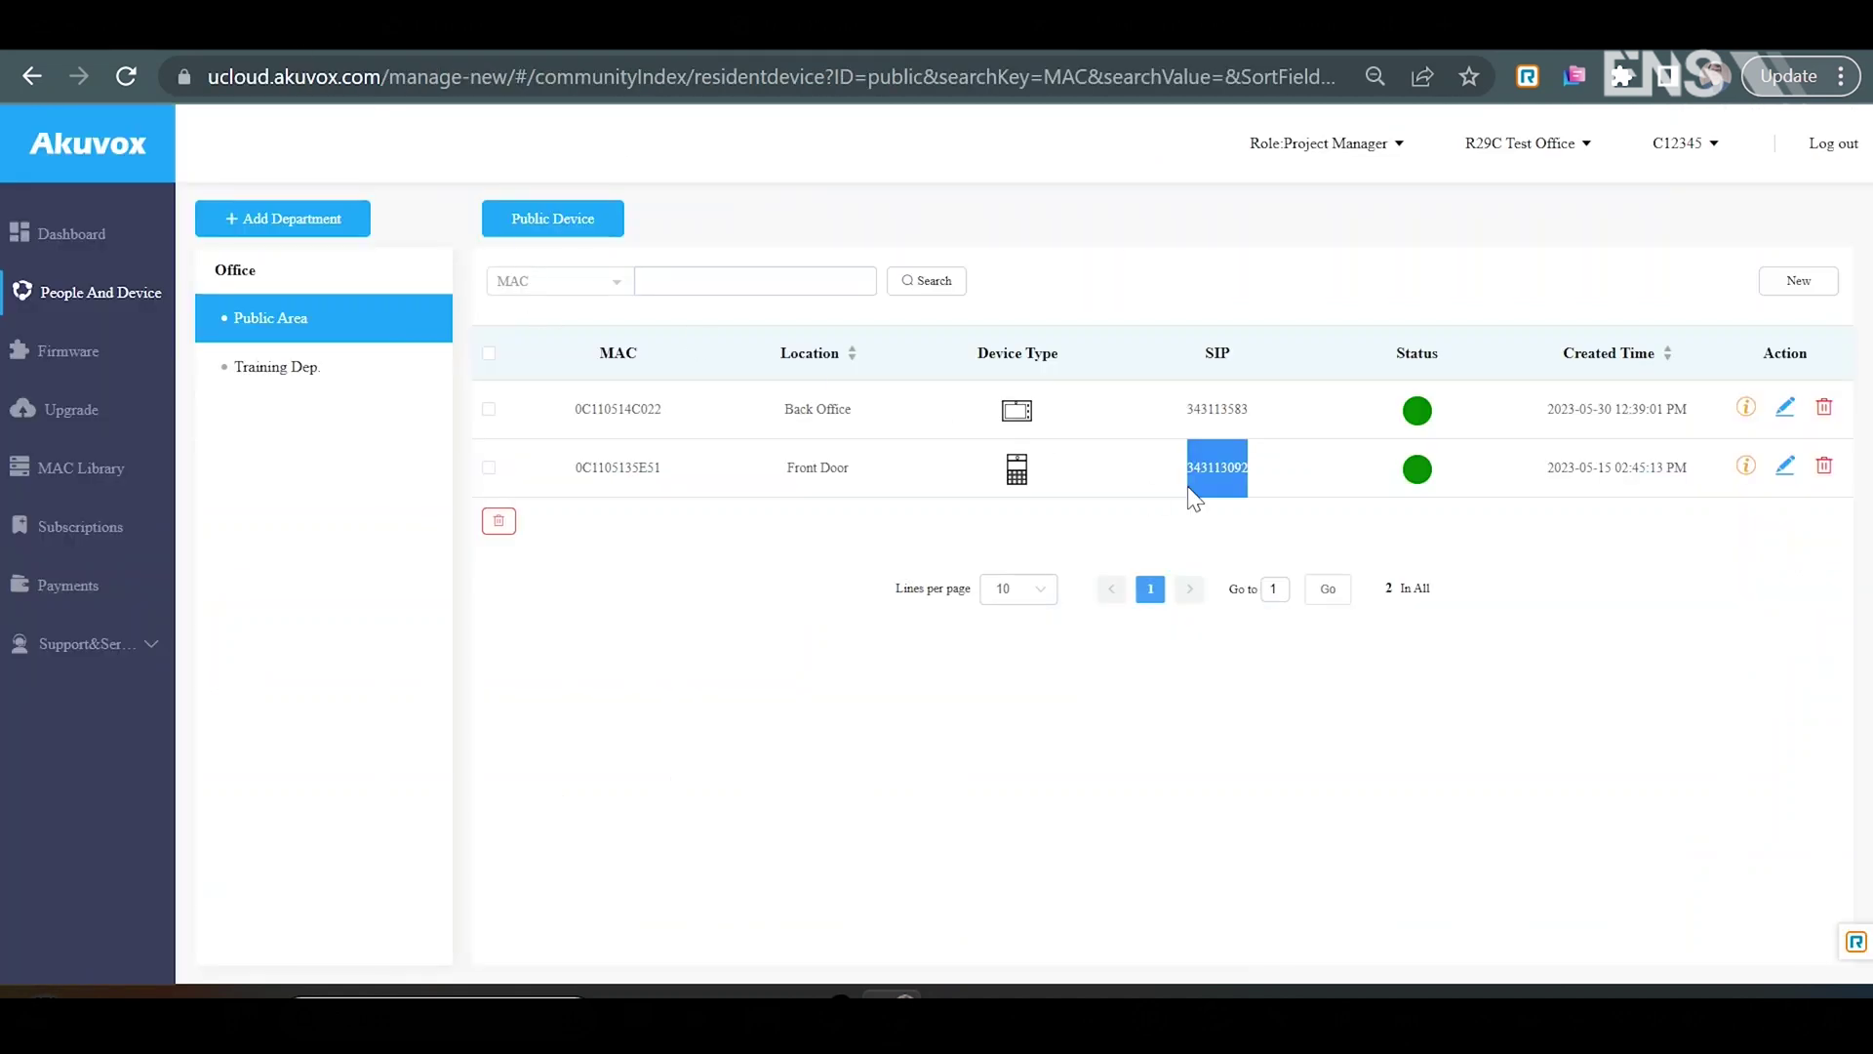
Step: Select and copy SIP number 343113583 from the Back Office row in Public Area
double_click(1215, 410)
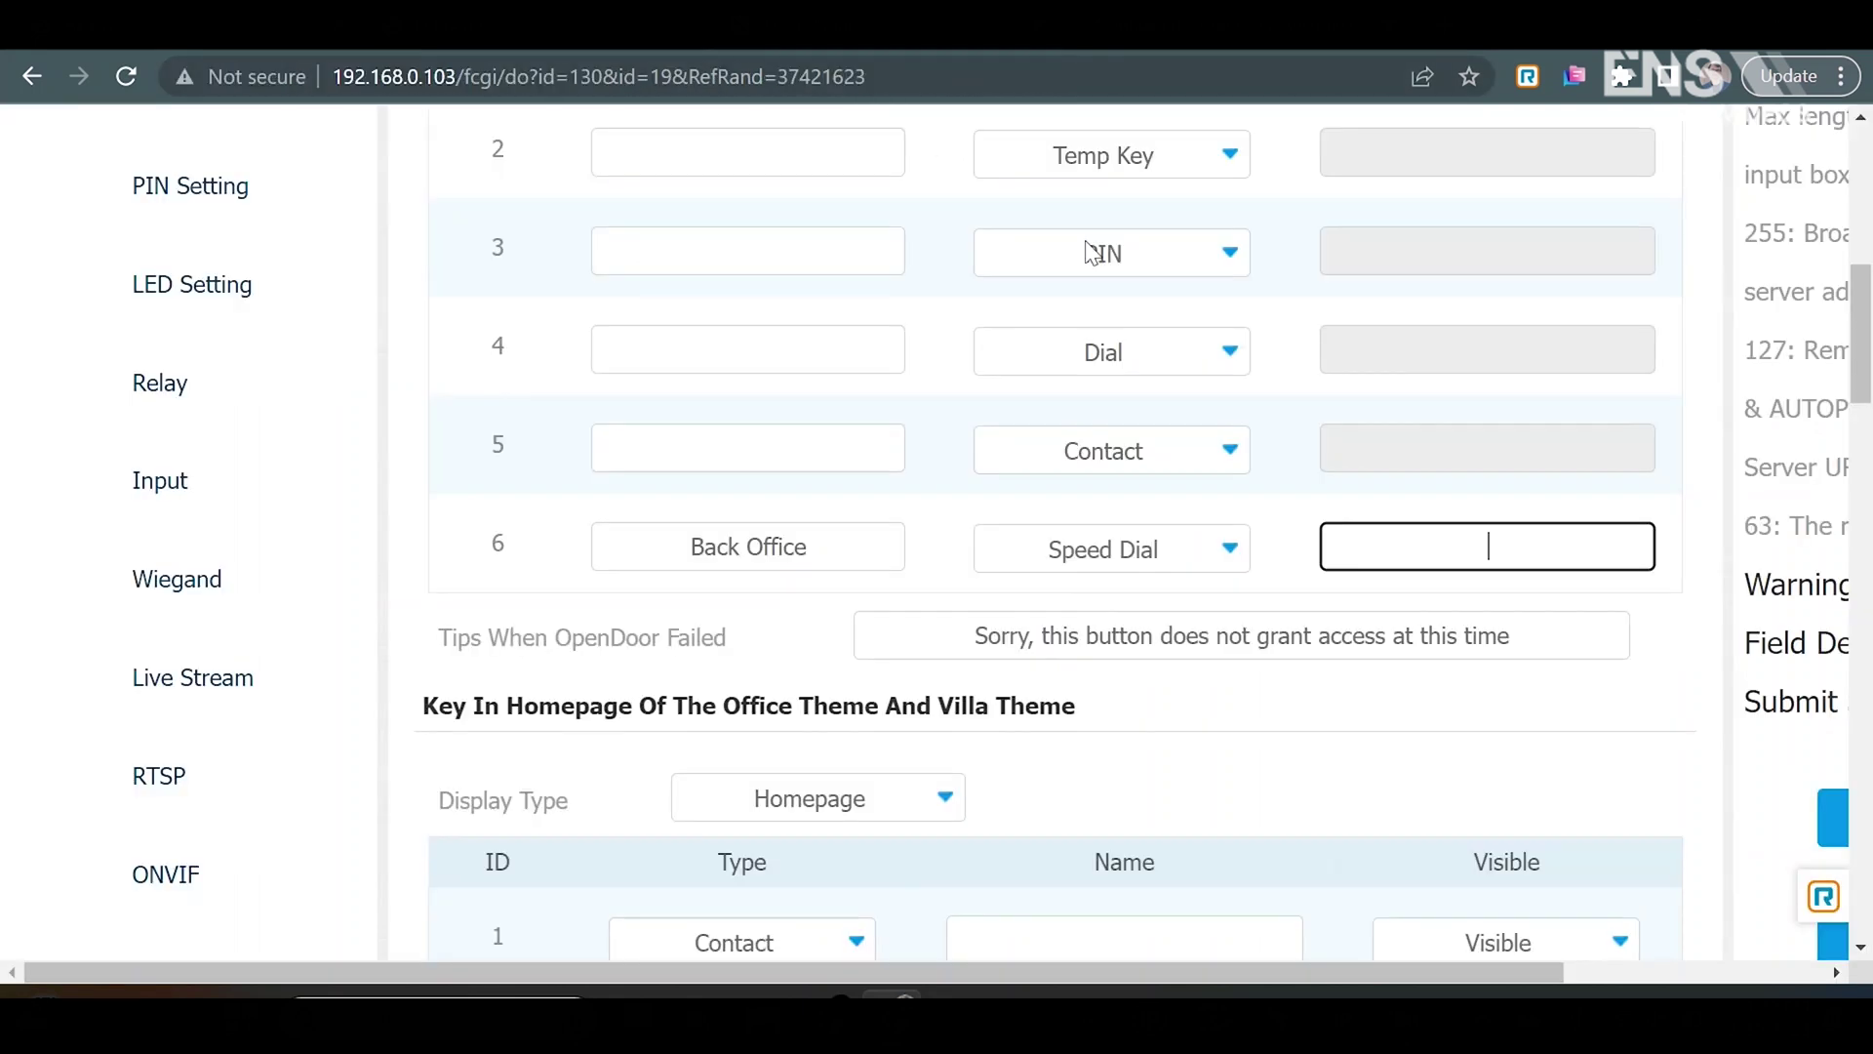
text(343113583)
scroll(1356, 717, down, 20)
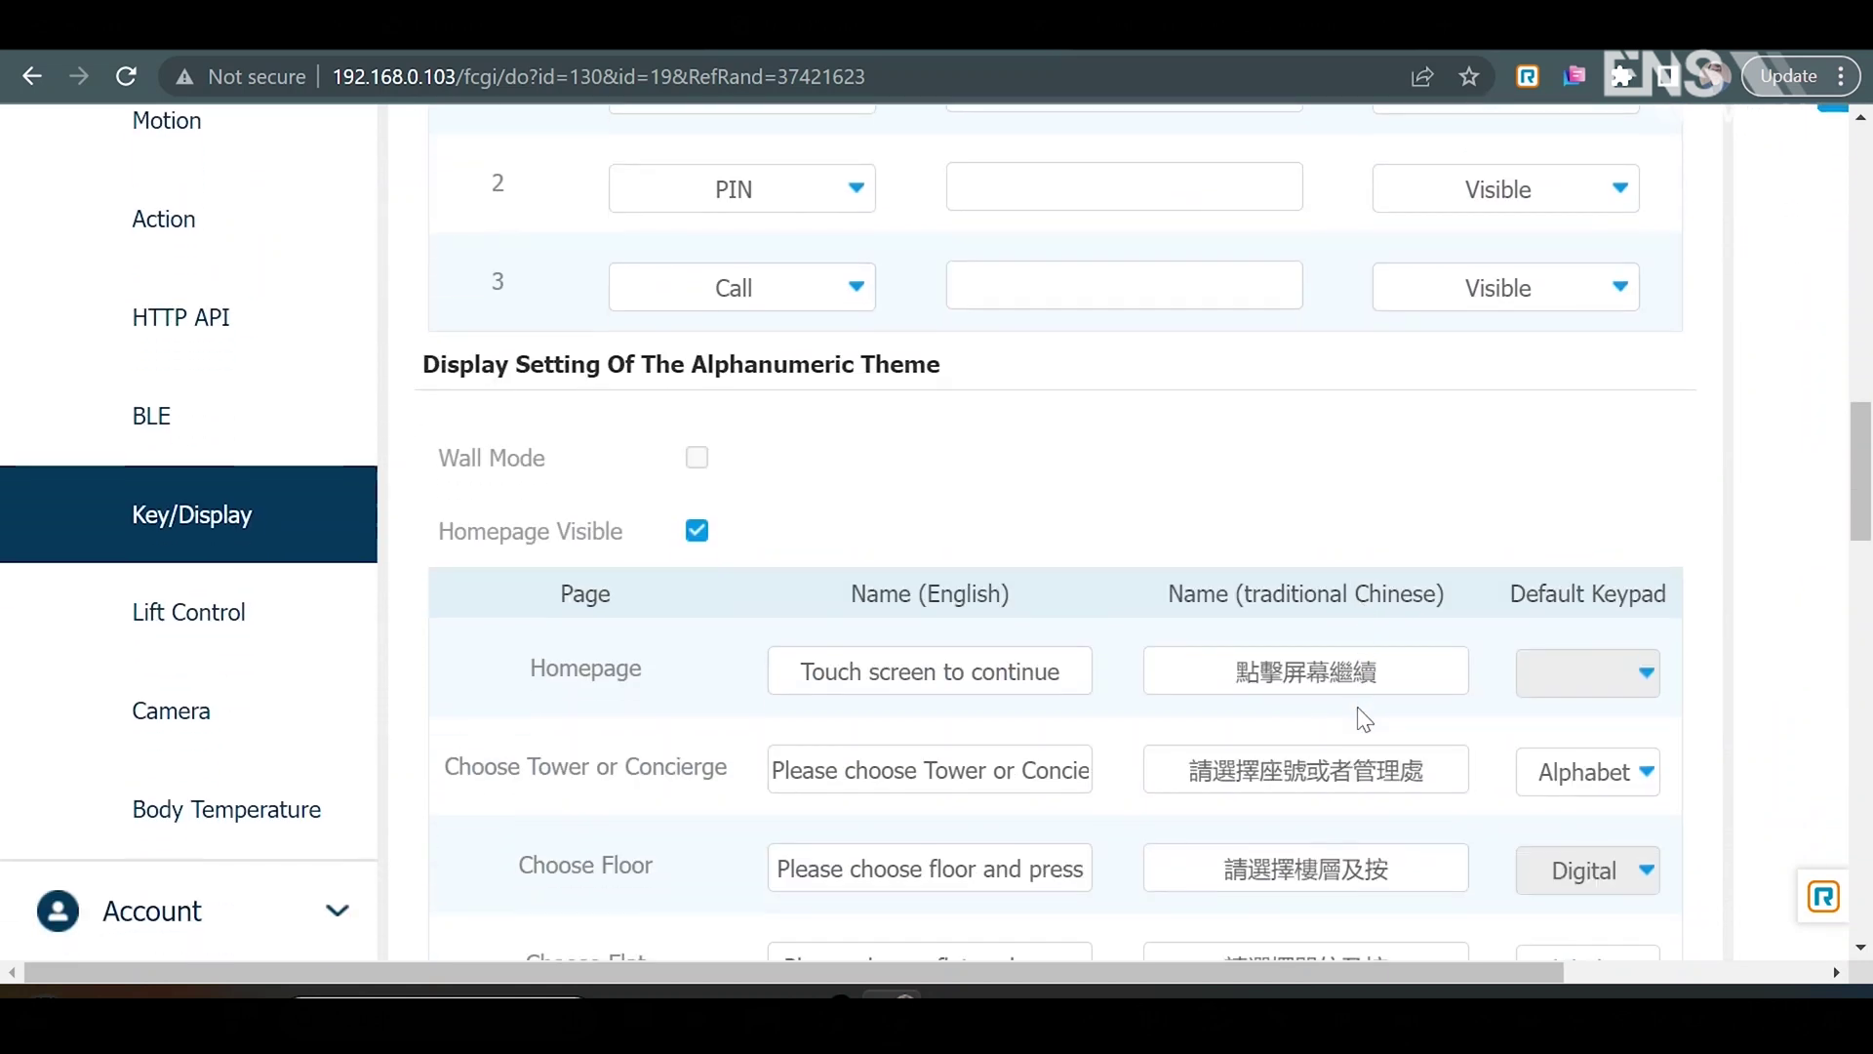
scroll(1361, 719, down, 4)
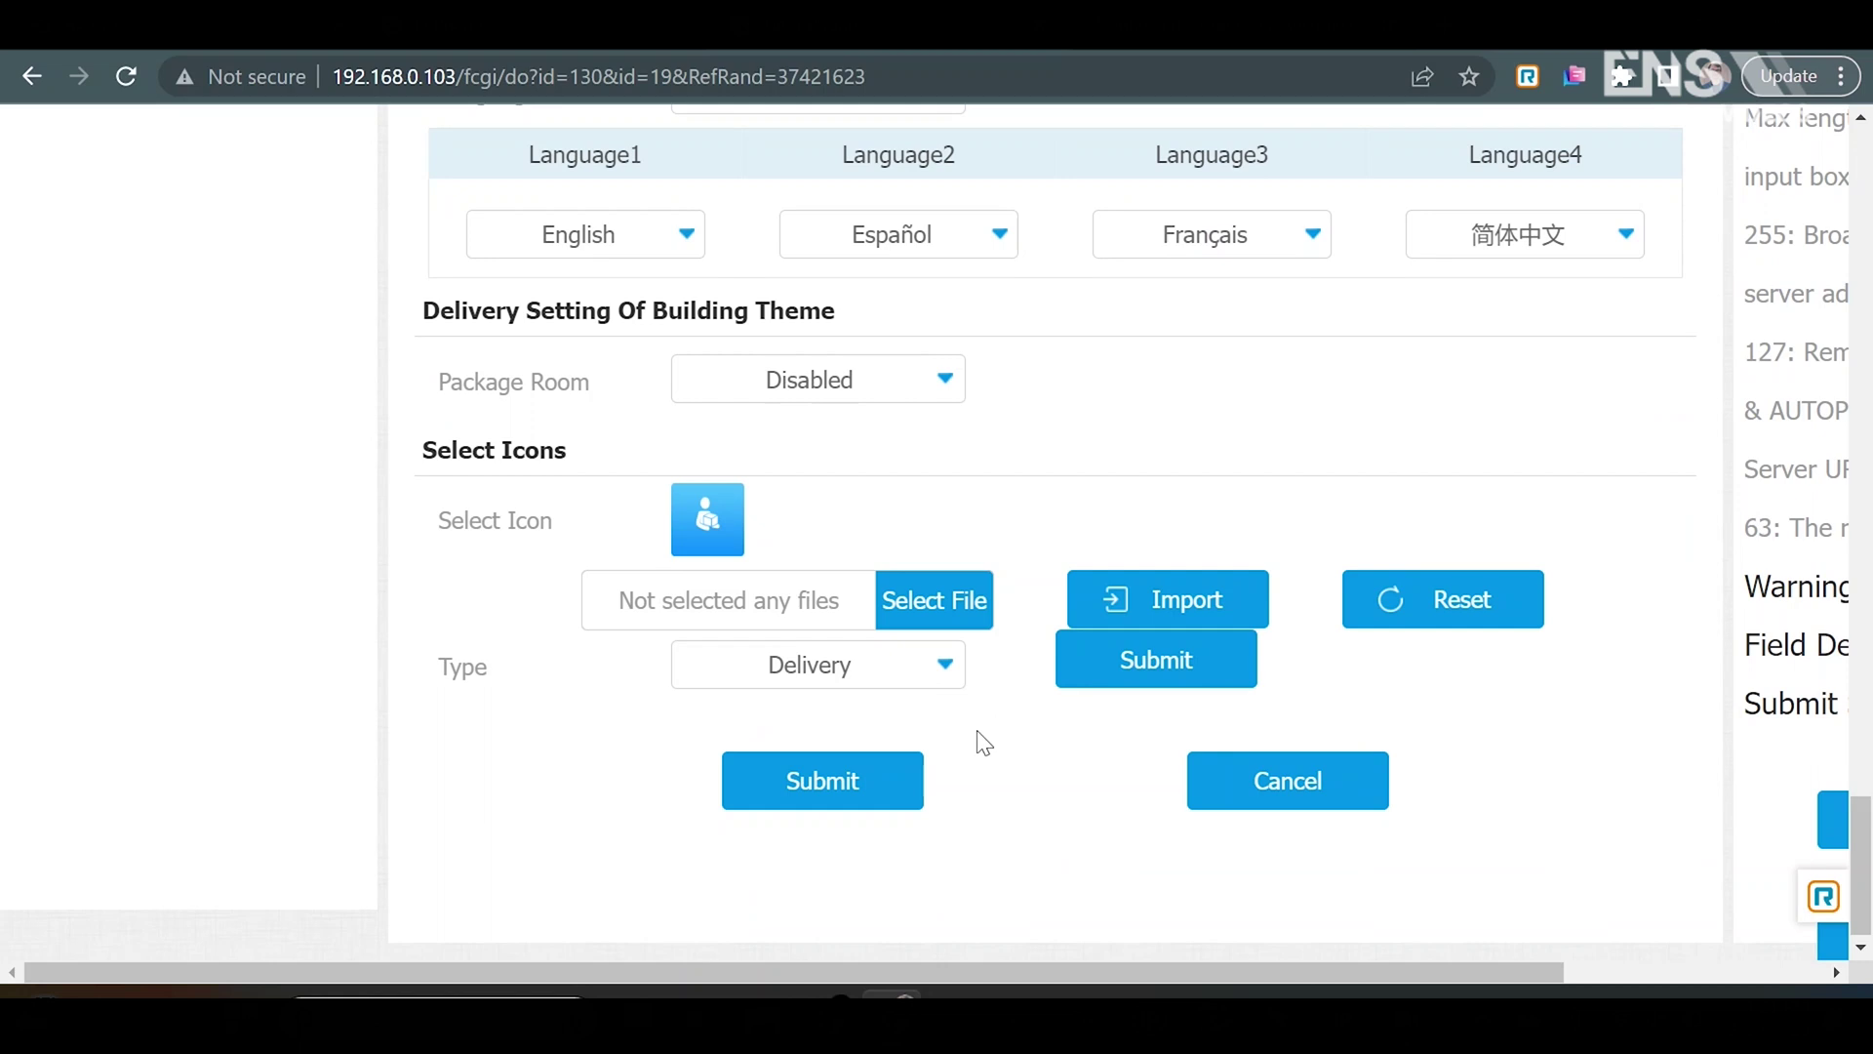
click(824, 790)
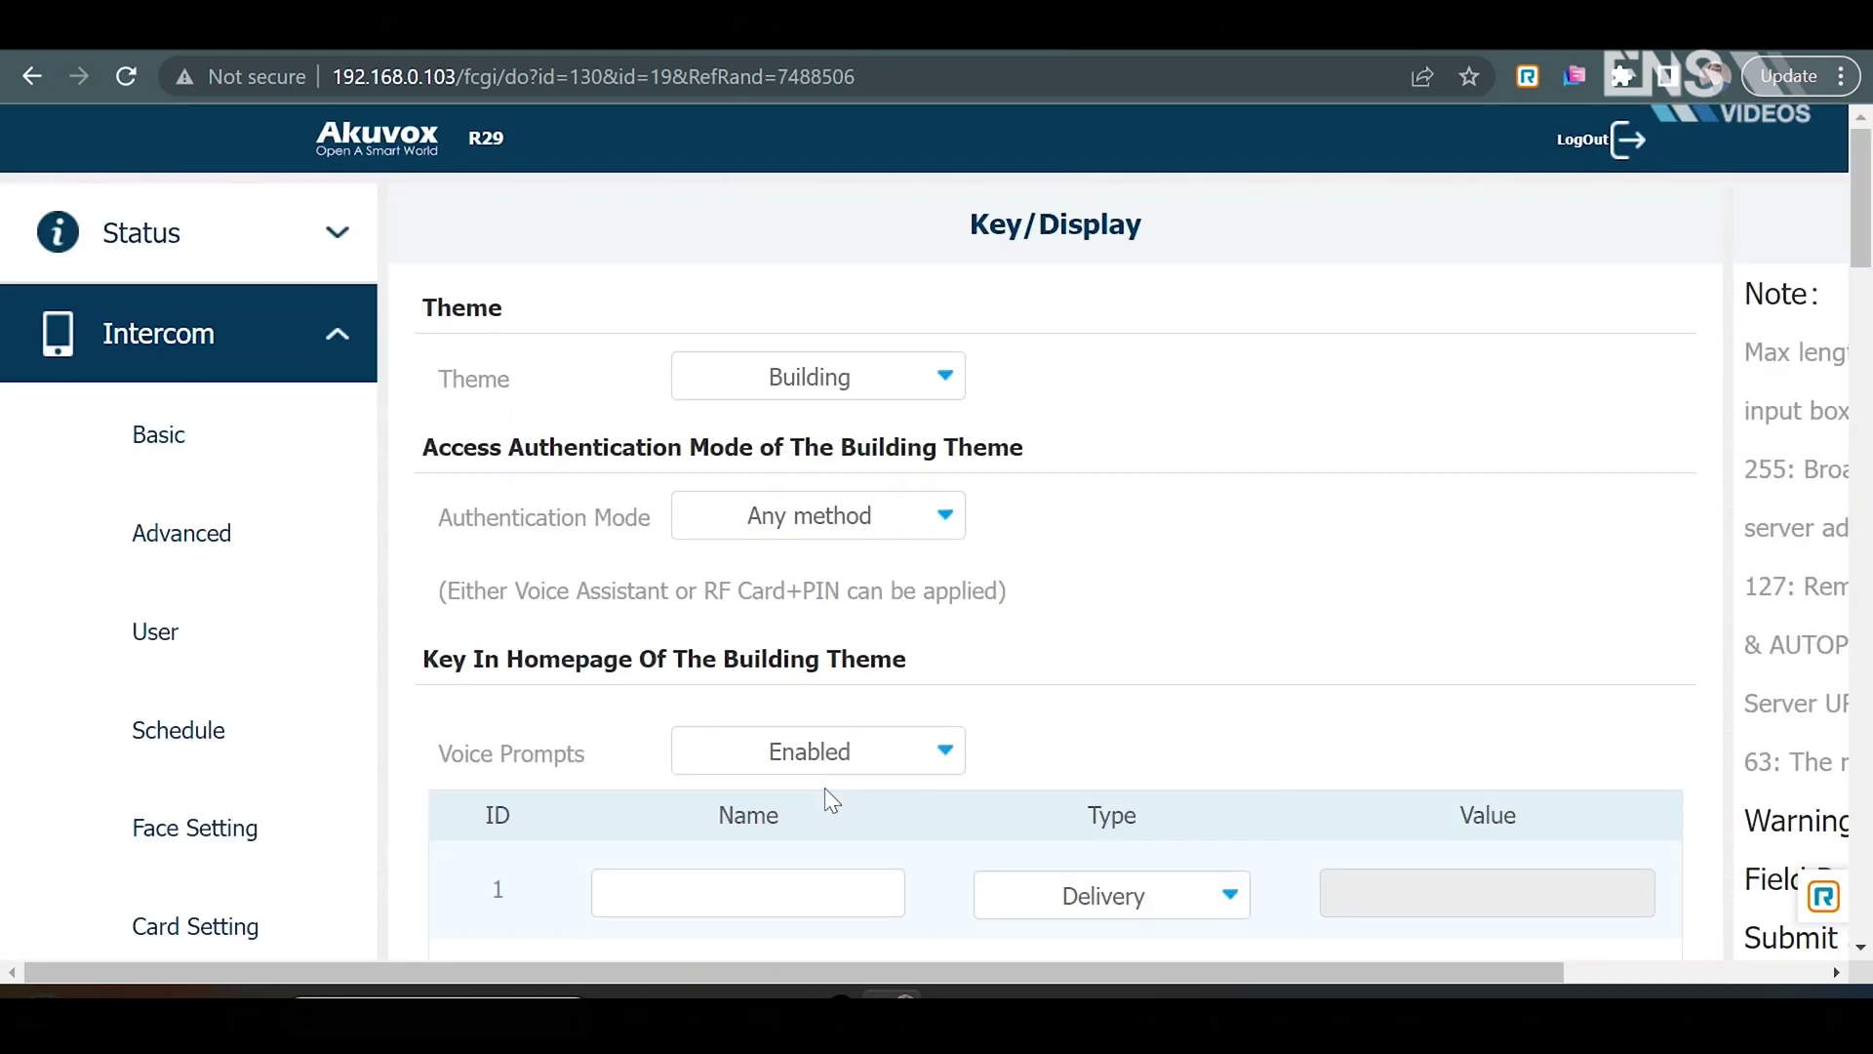
scroll(823, 787, down, 8)
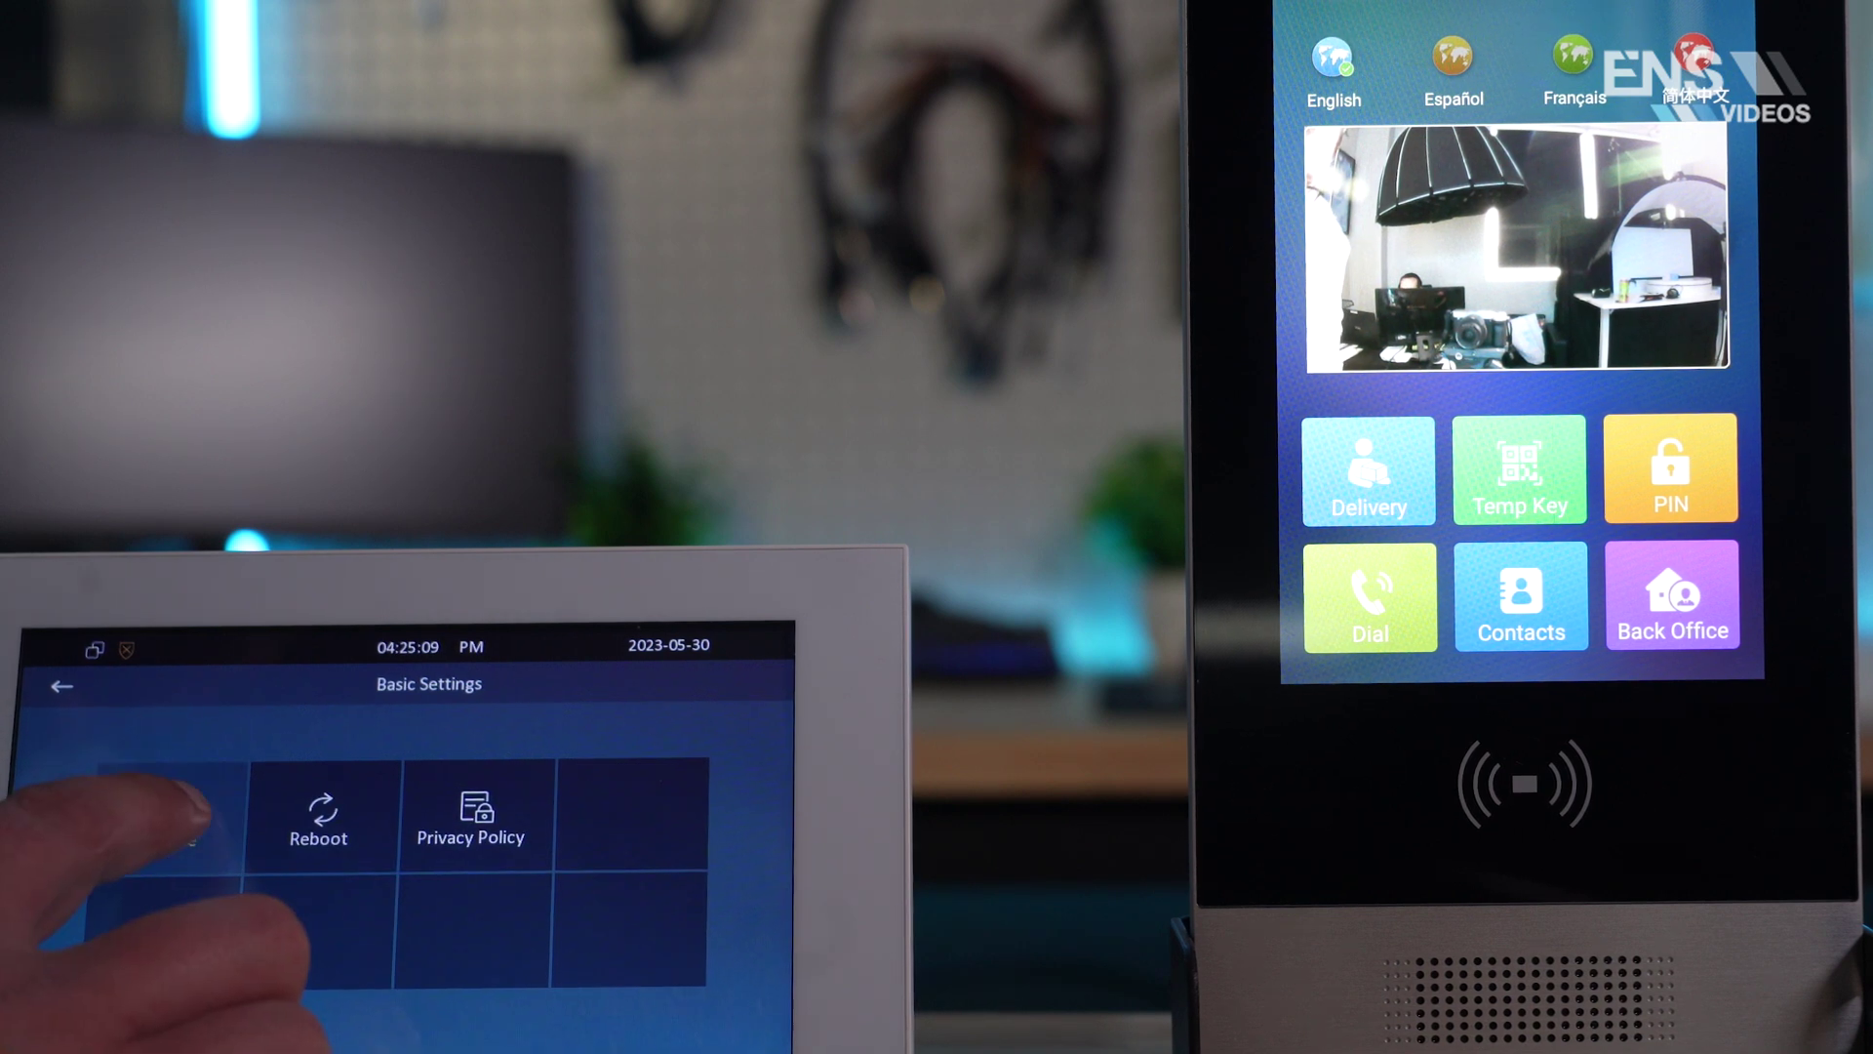
Step: Unlock the C313's Advanced Settings by entering the settings password
click(180, 820)
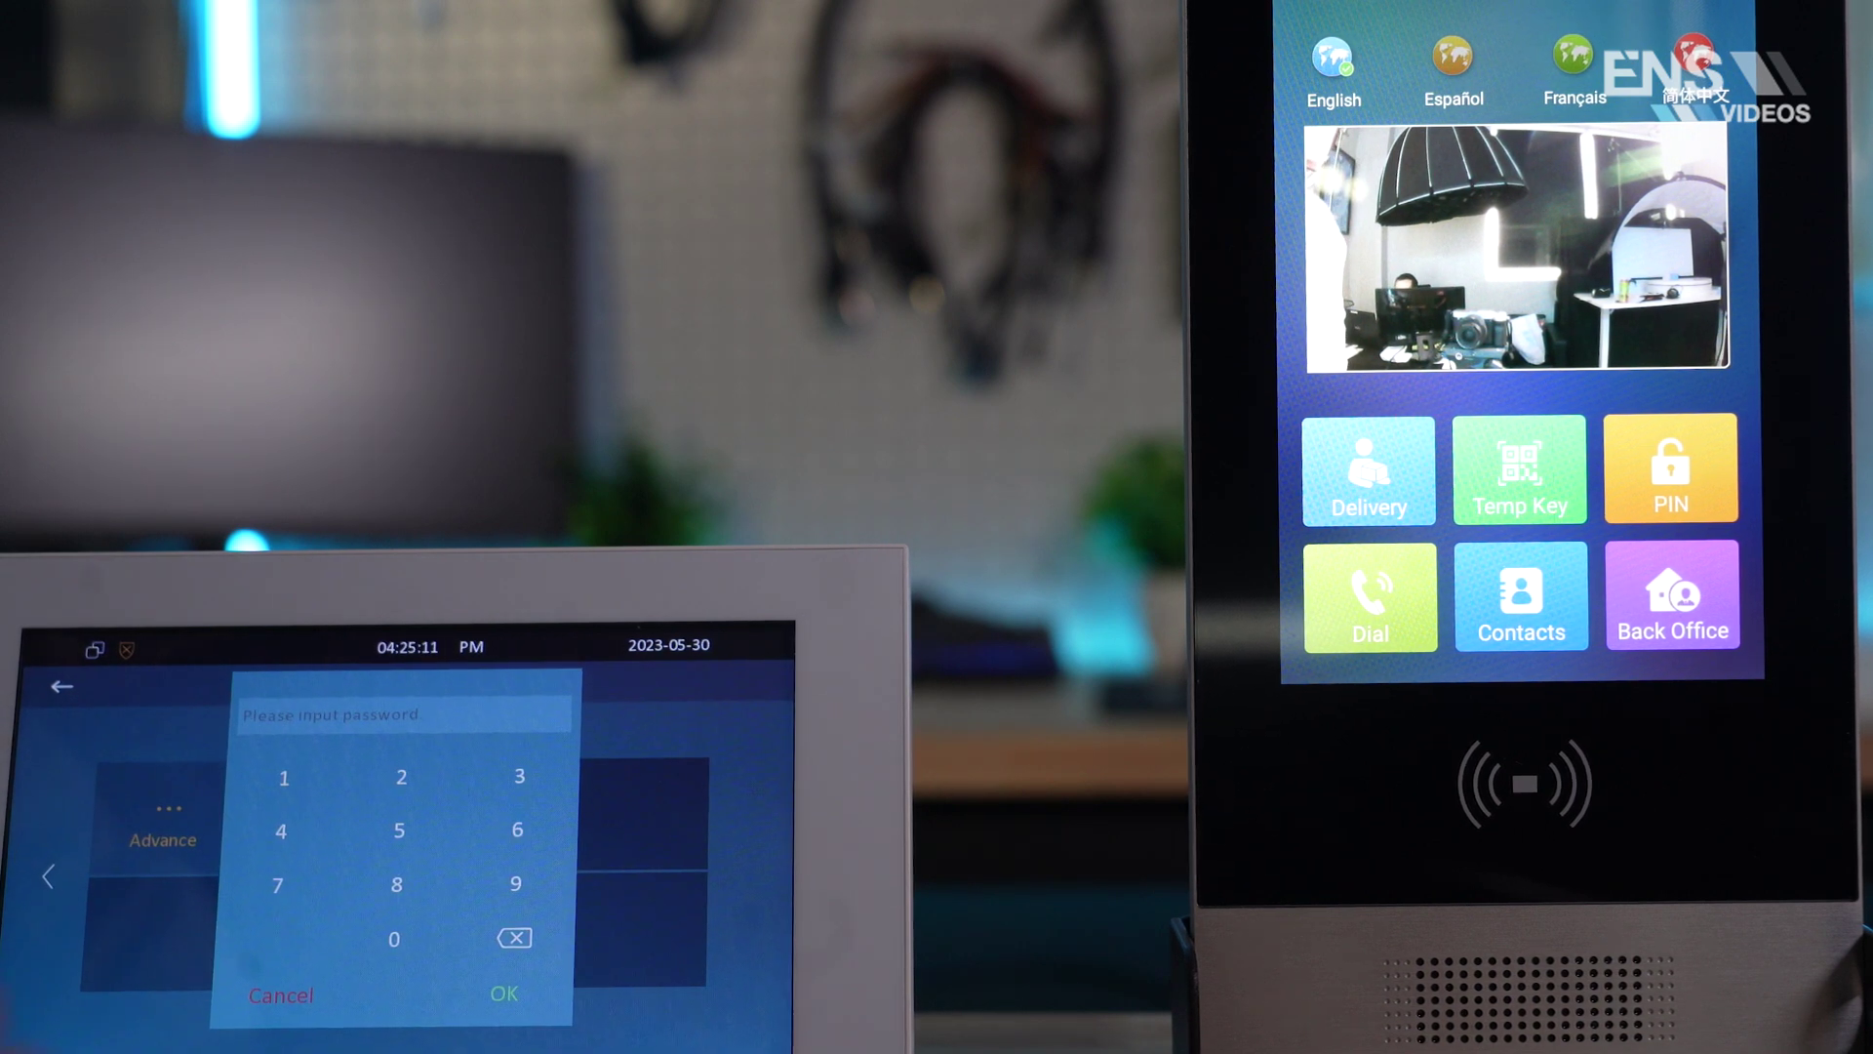
click(293, 775)
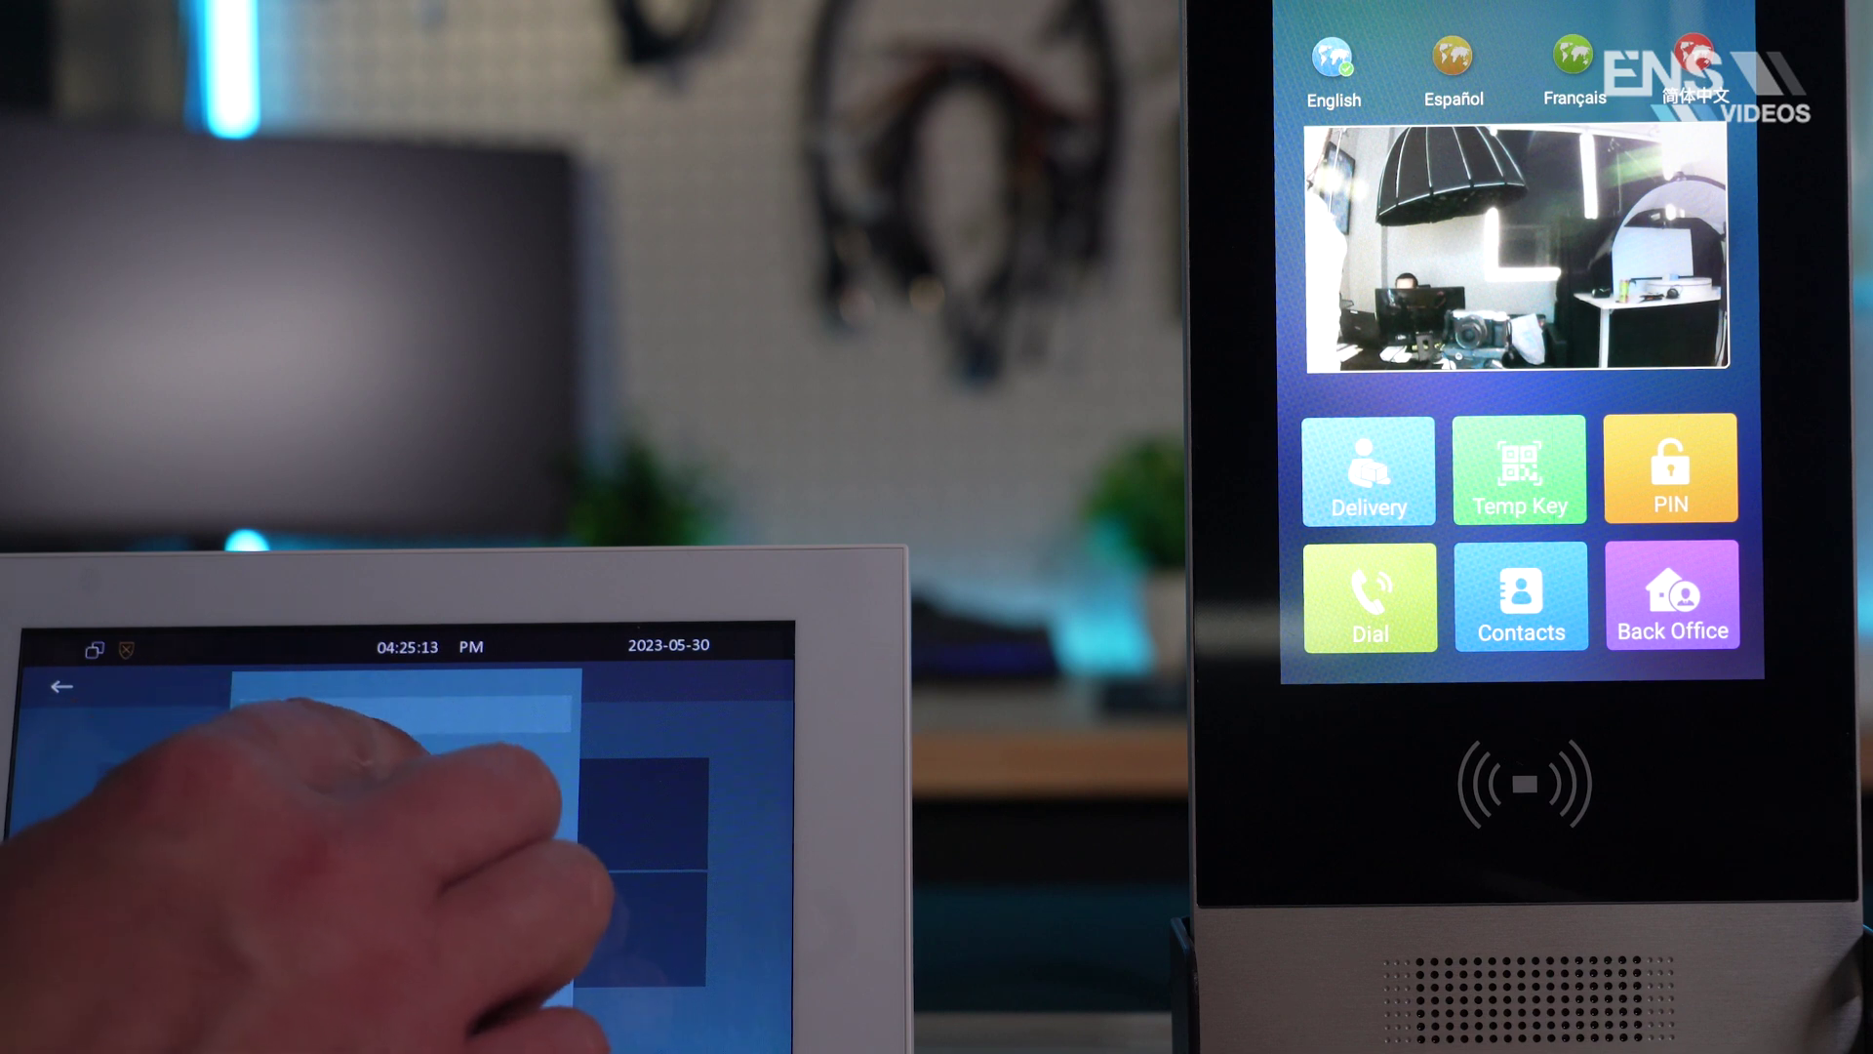
click(405, 775)
click(410, 830)
click(283, 829)
click(398, 830)
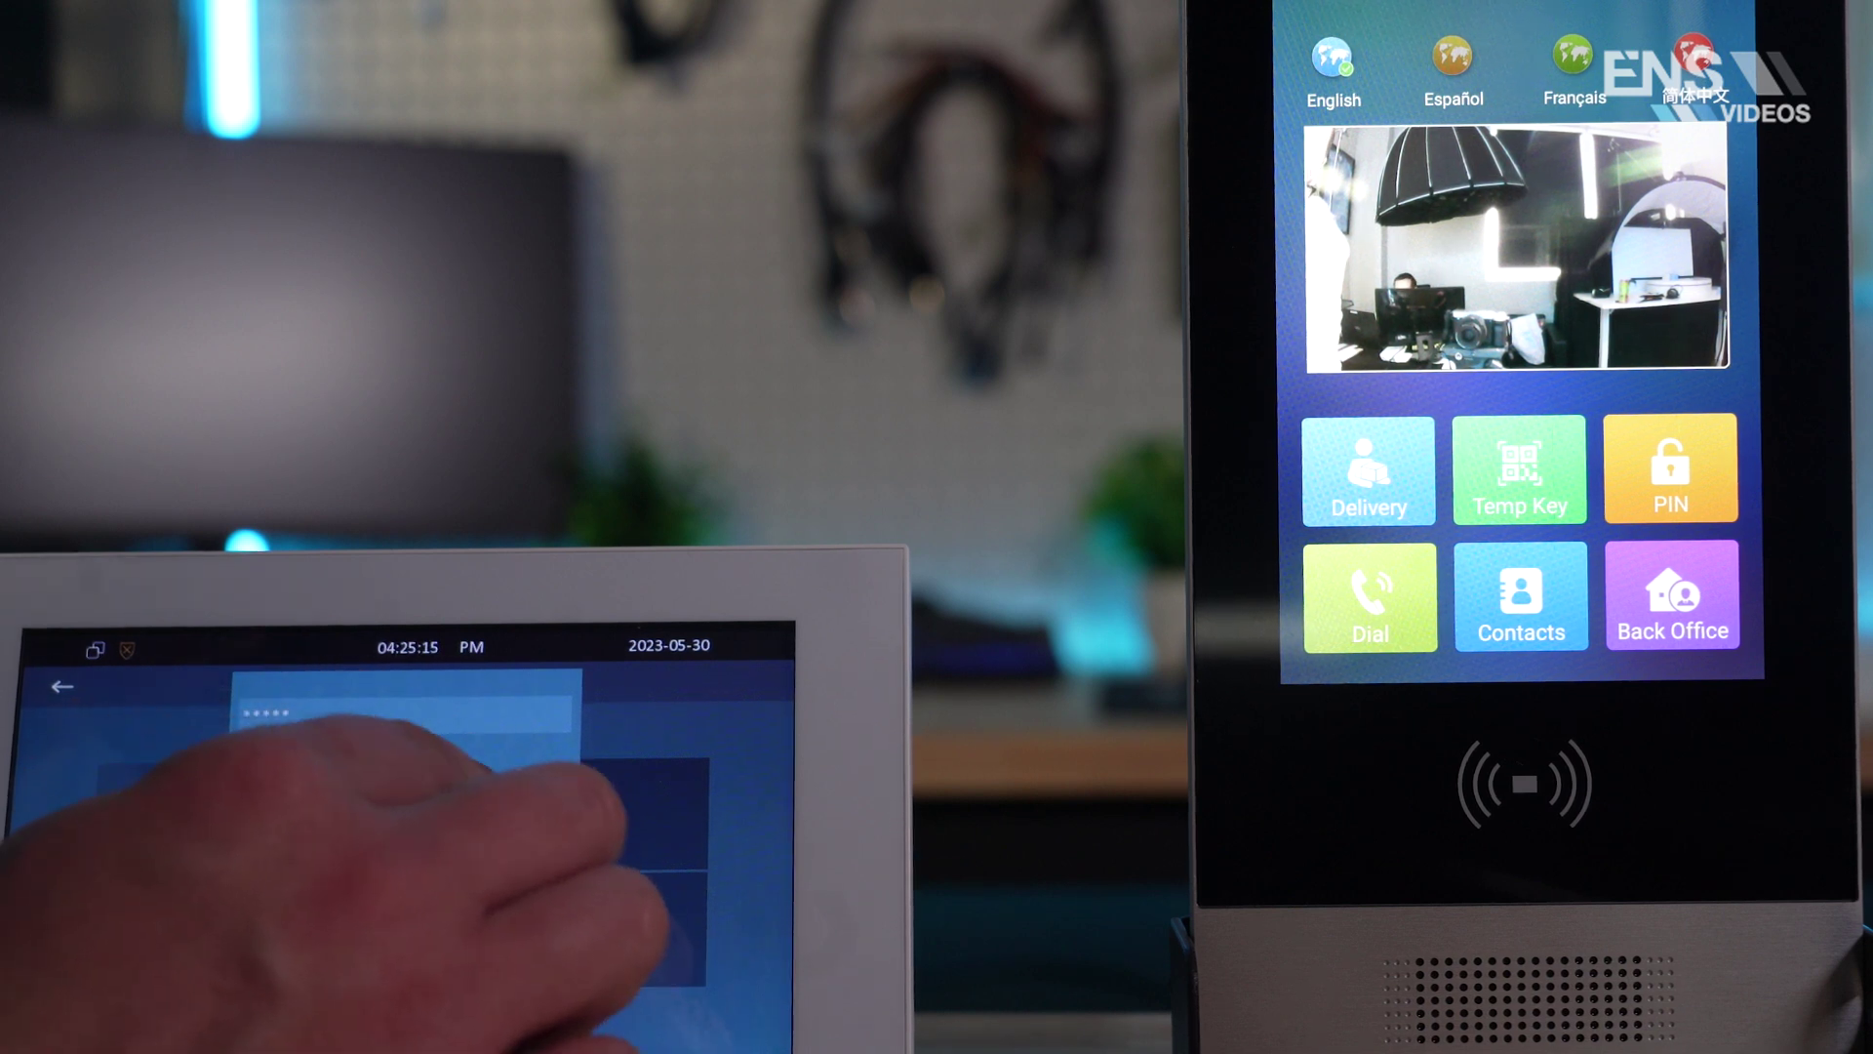
click(517, 829)
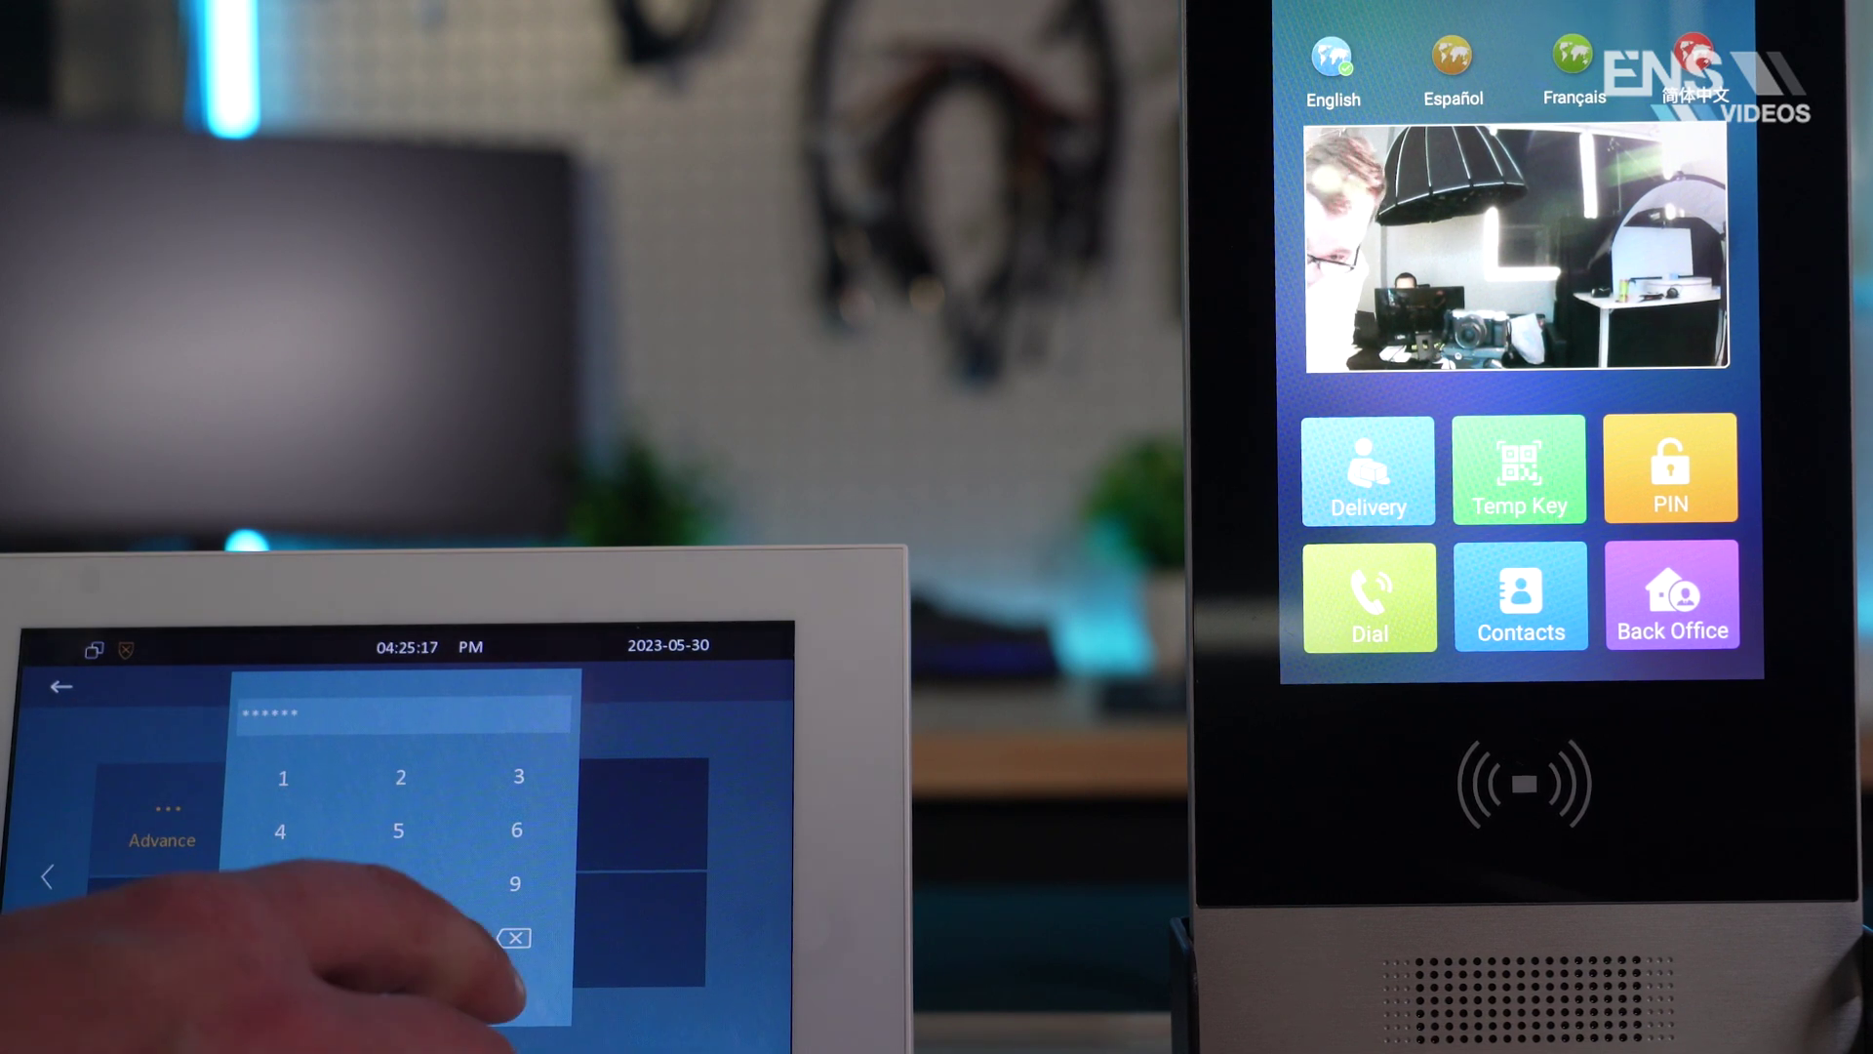
click(503, 993)
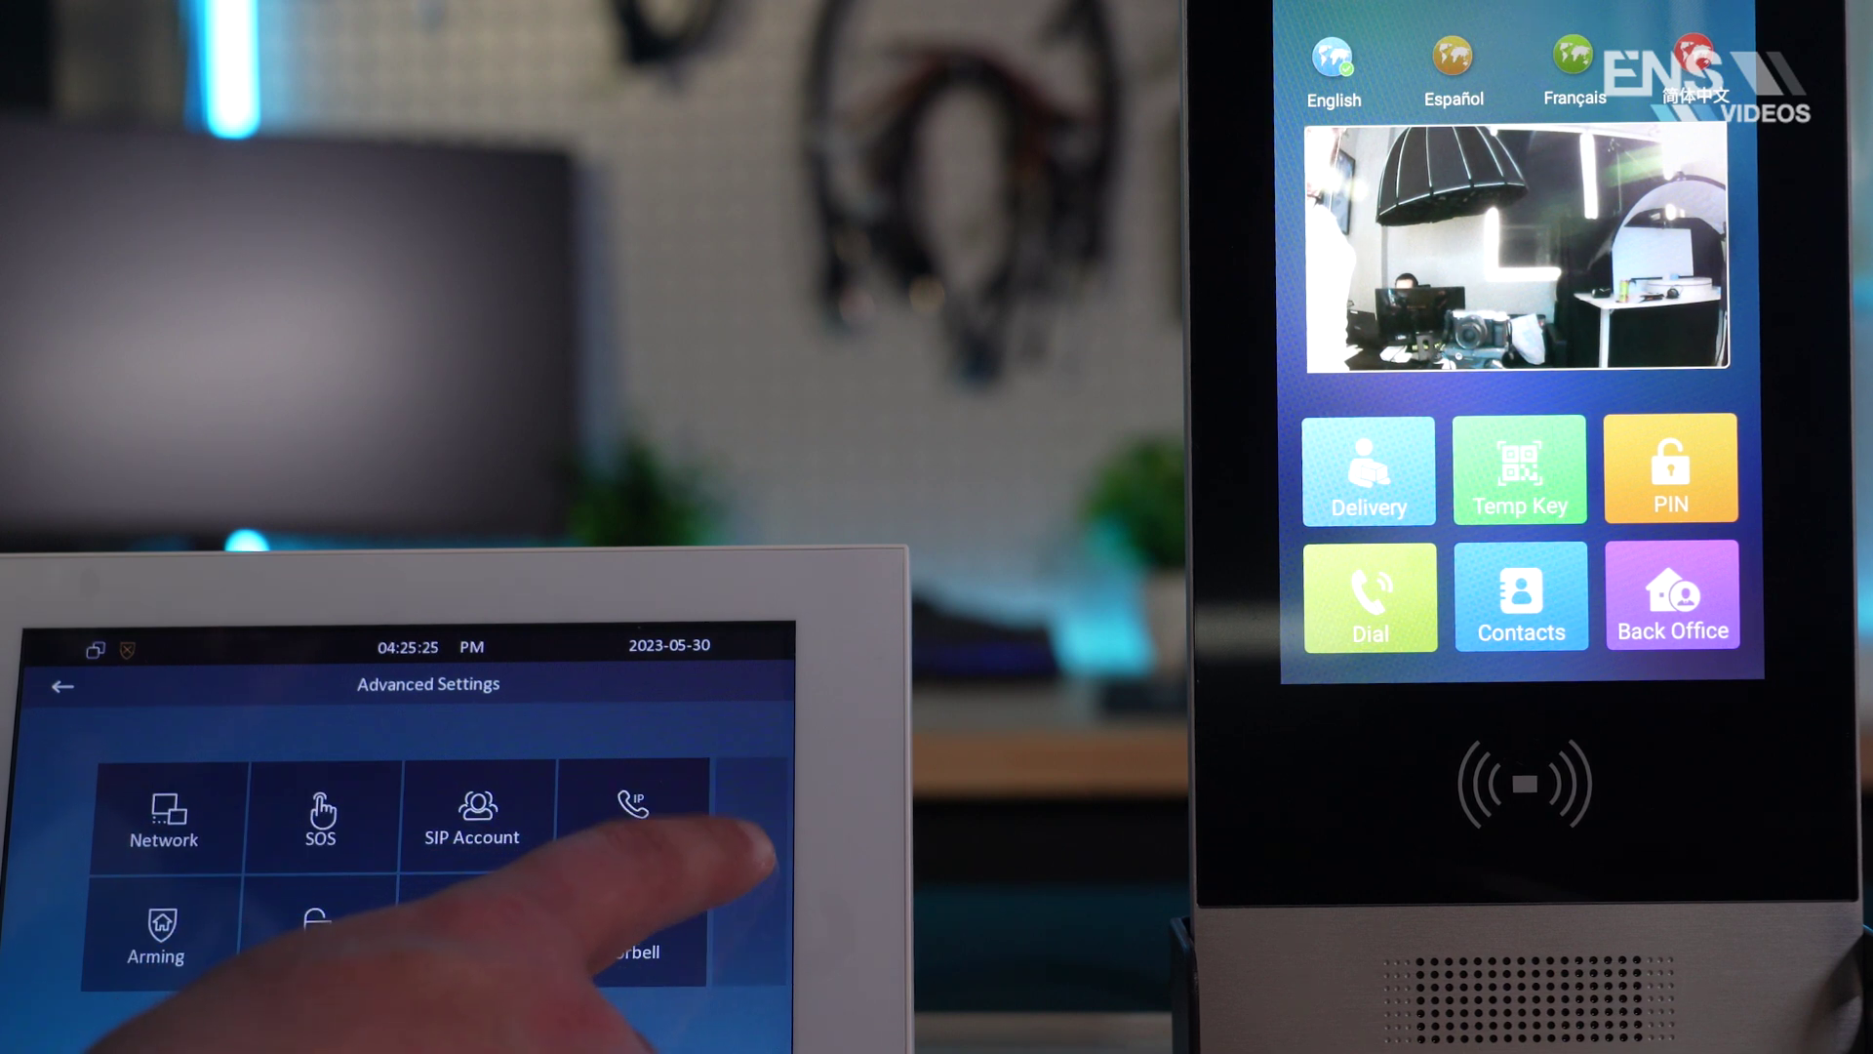
Step: Page through the Advanced Settings, then back out to the monitor's home screen
drag(751, 839, 322, 908)
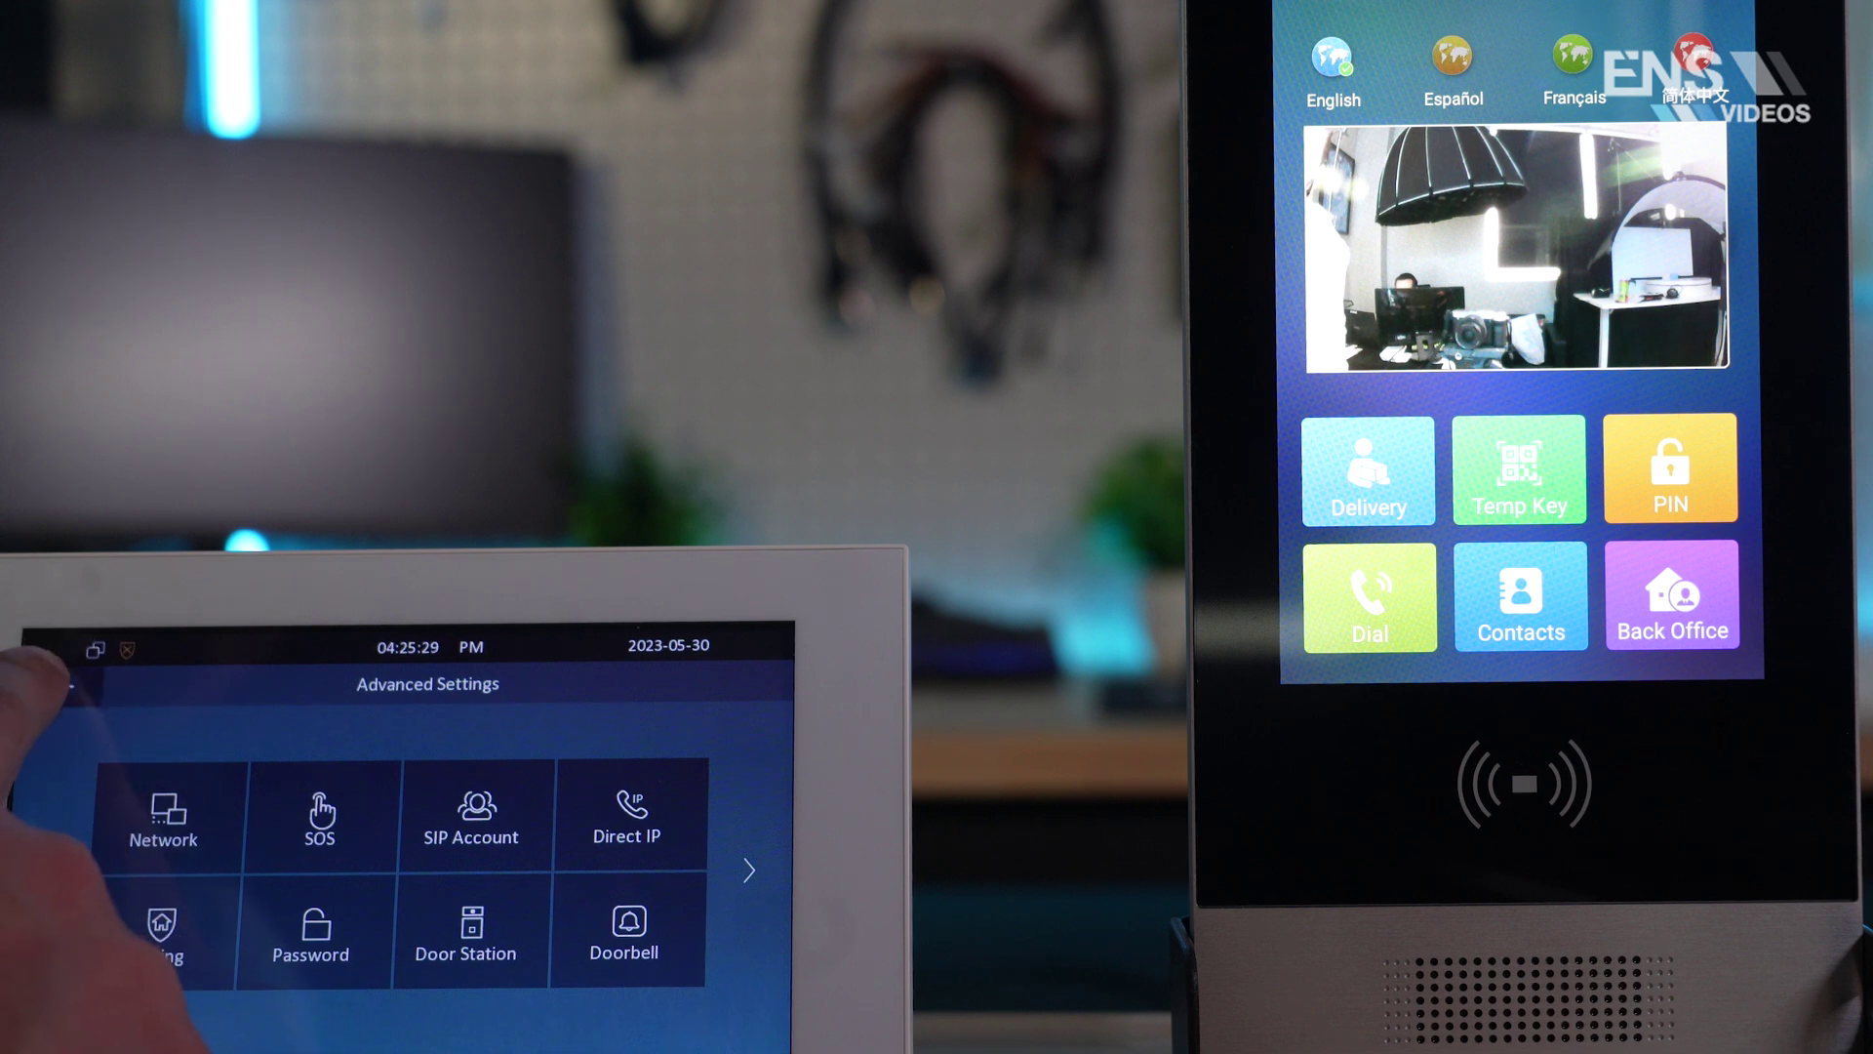
click(62, 686)
click(62, 686)
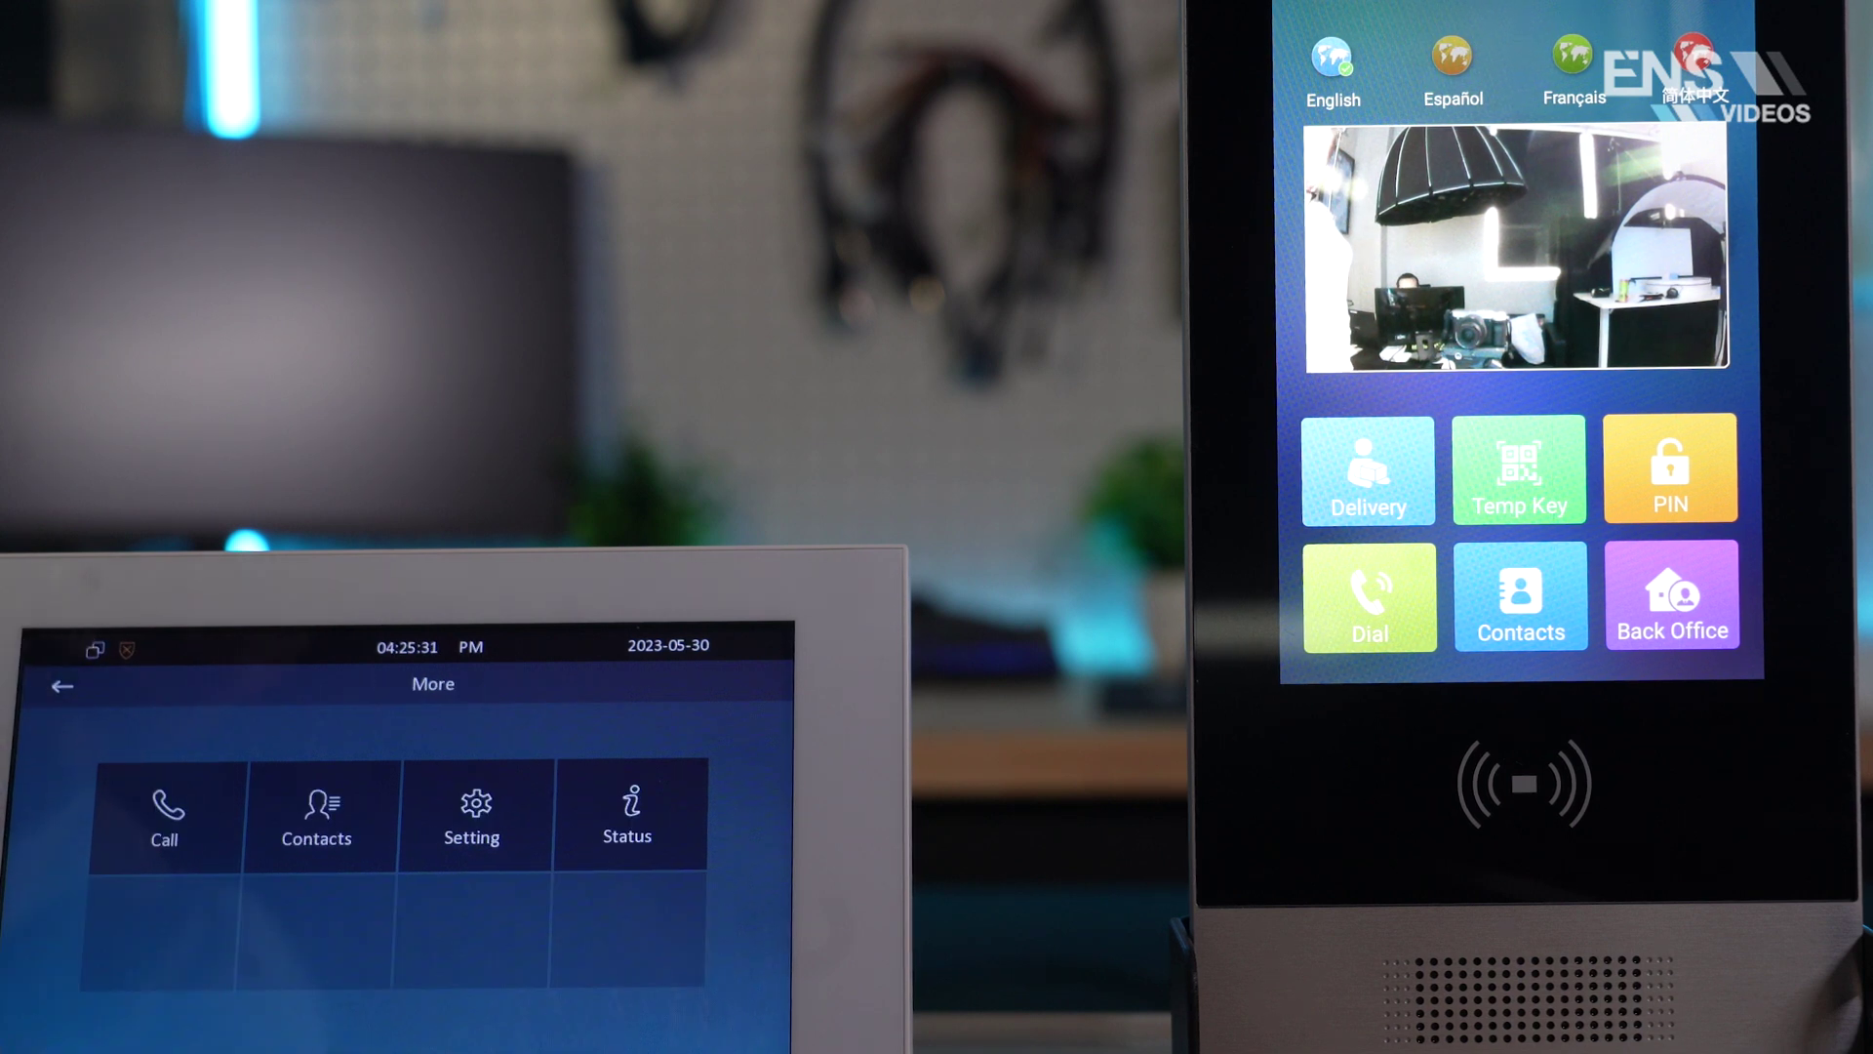
click(61, 686)
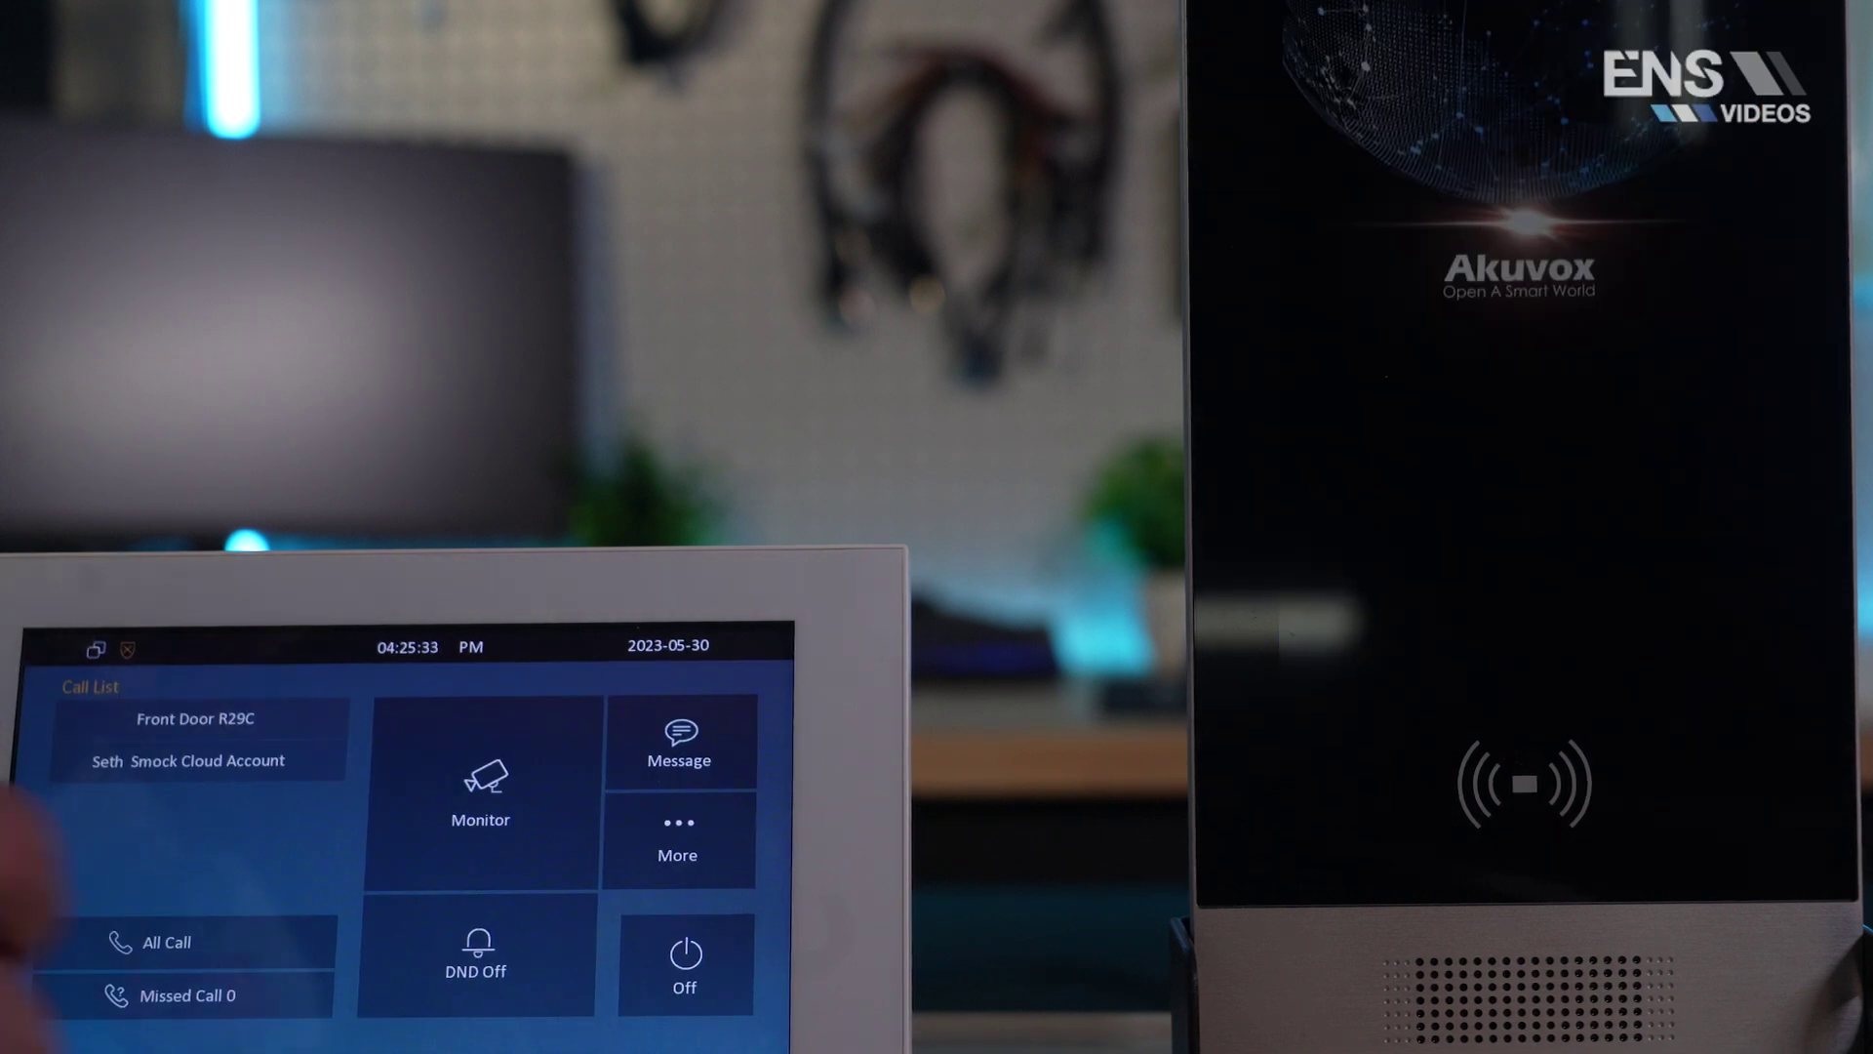